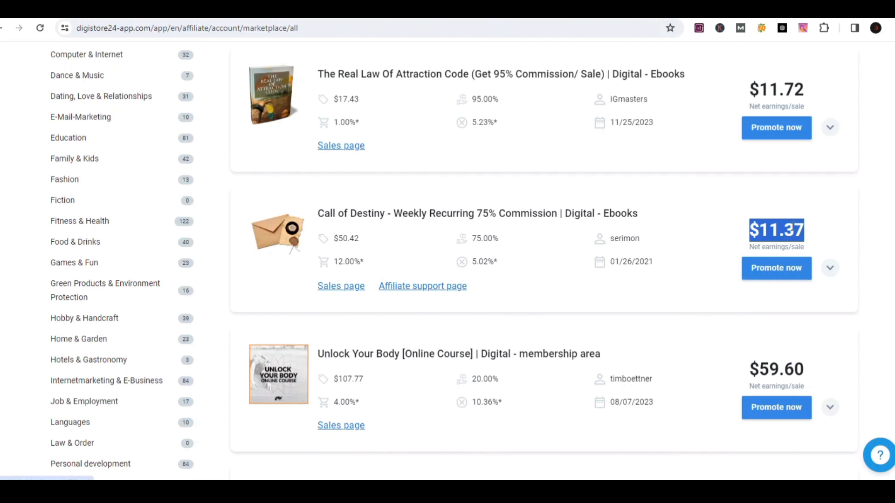
# Request promotion of the "Call of Destiny - Weekly Recurring 75% Commission" ebook and copy its promolink.
pyautogui.click(767, 269)
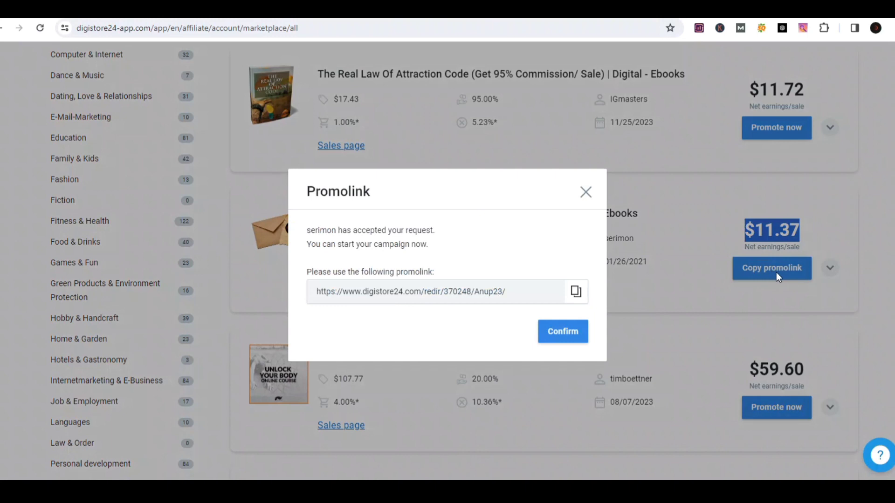
pyautogui.click(575, 291)
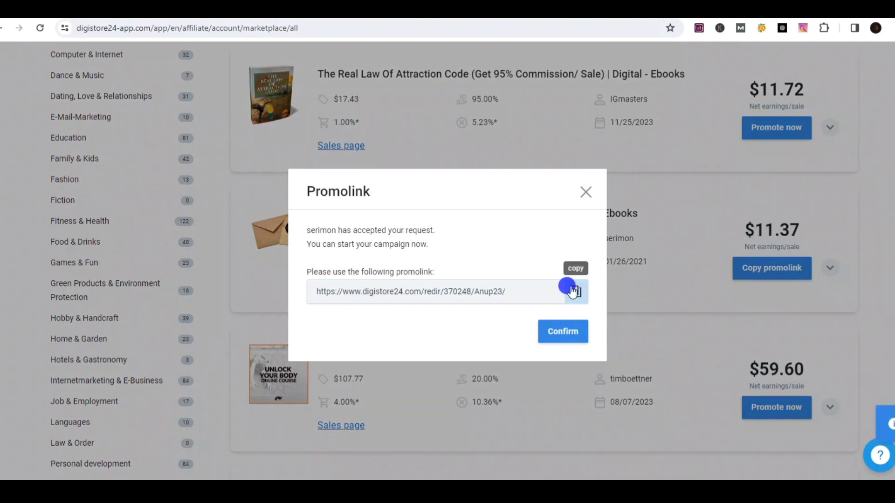
pyautogui.click(575, 331)
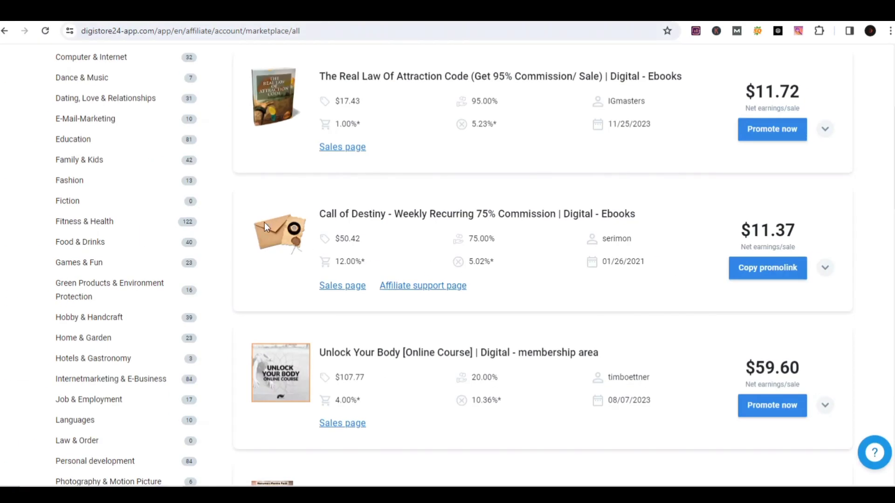
pyautogui.scroll(-2, 347, 228)
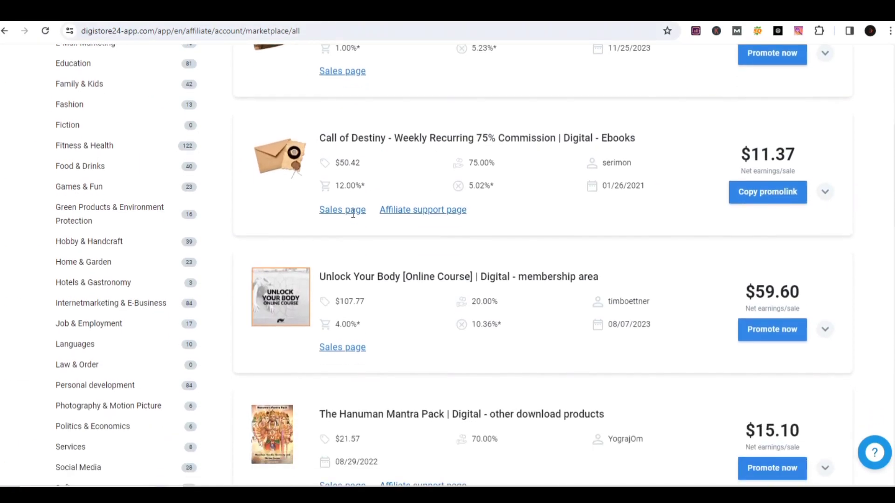
pyautogui.scroll(2, 353, 214)
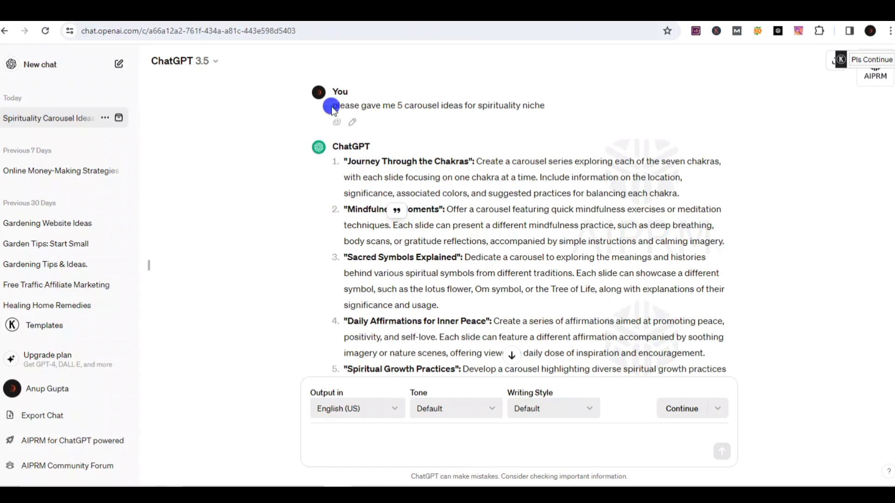
# Switch to the ChatGPT conversation and examine its five carousel ideas for the spirituality niche, including "Journey Through the Chakras".
pyautogui.moveTo(333, 107); pyautogui.dragTo(554, 118)
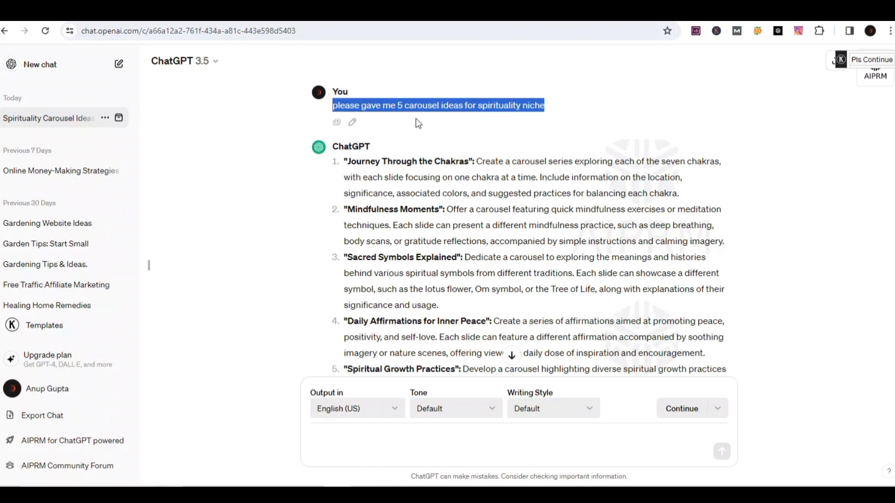
pyautogui.scroll(-2, 458, 146)
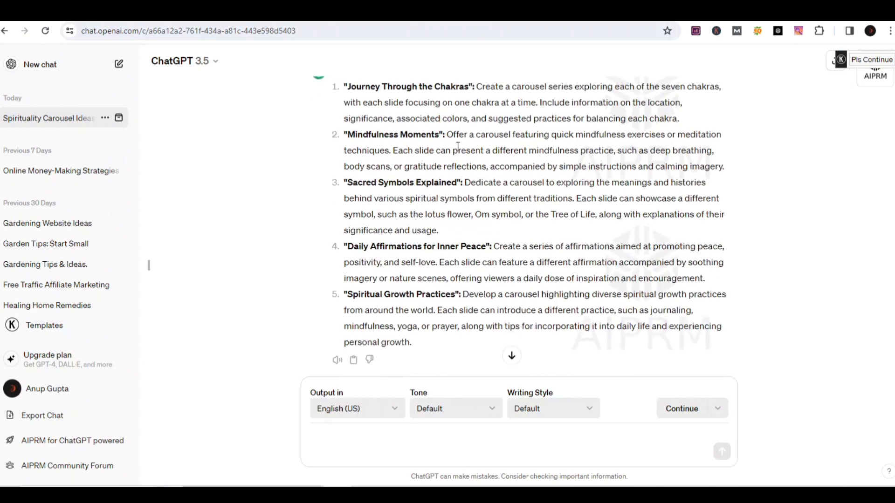
pyautogui.scroll(2, 458, 147)
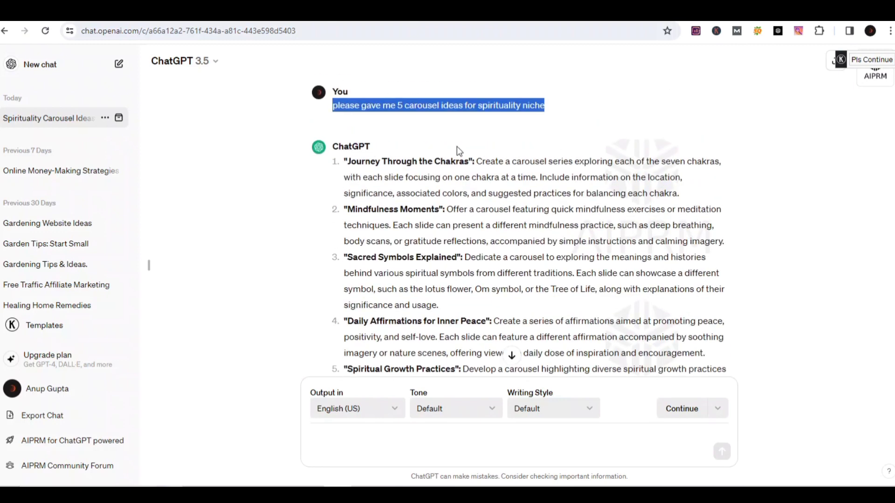
pyautogui.scroll(-2, 457, 146)
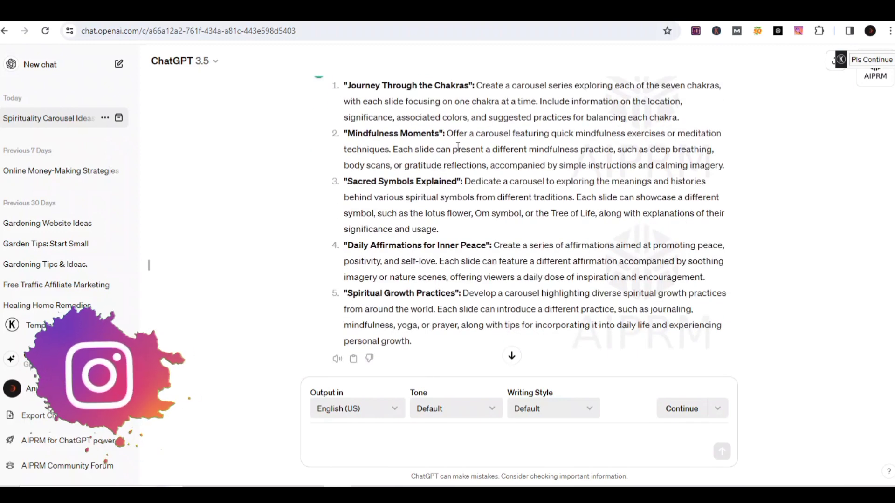
pyautogui.scroll(2, 458, 146)
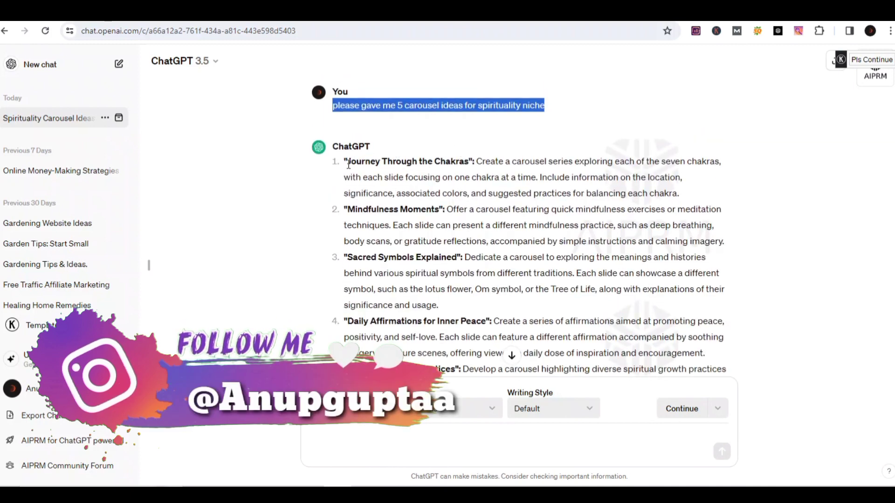
pyautogui.moveTo(346, 162); pyautogui.dragTo(468, 160)
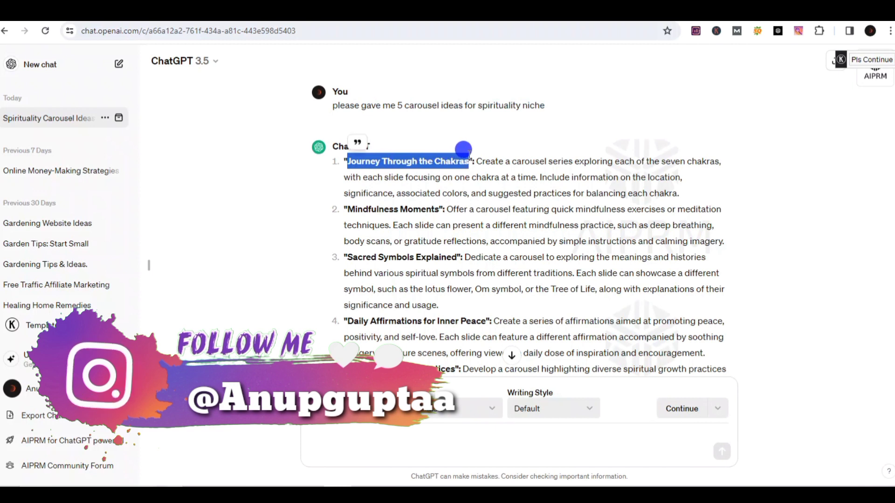
pyautogui.click(461, 180)
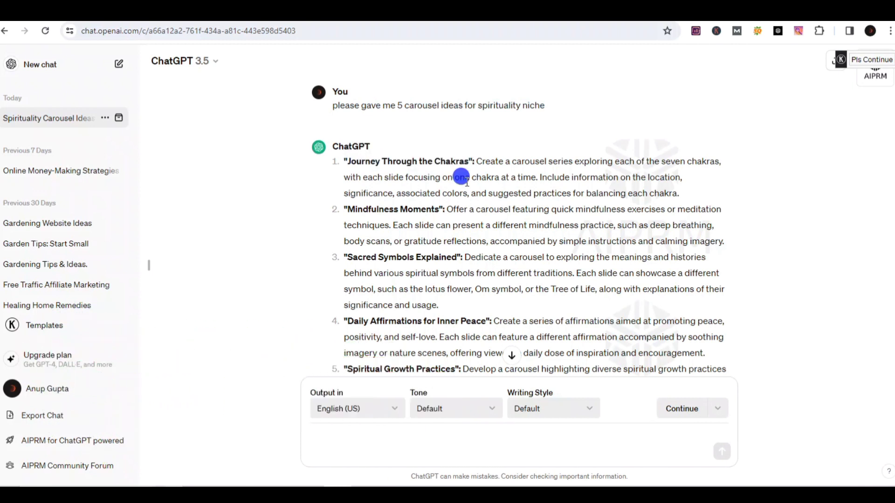
# Examine the slide titles and descriptions in the ChatGPT answer for the "Journey Through the Chakras" carousel.
pyautogui.scroll(-3, 490, 188)
pyautogui.scroll(-11, 490, 188)
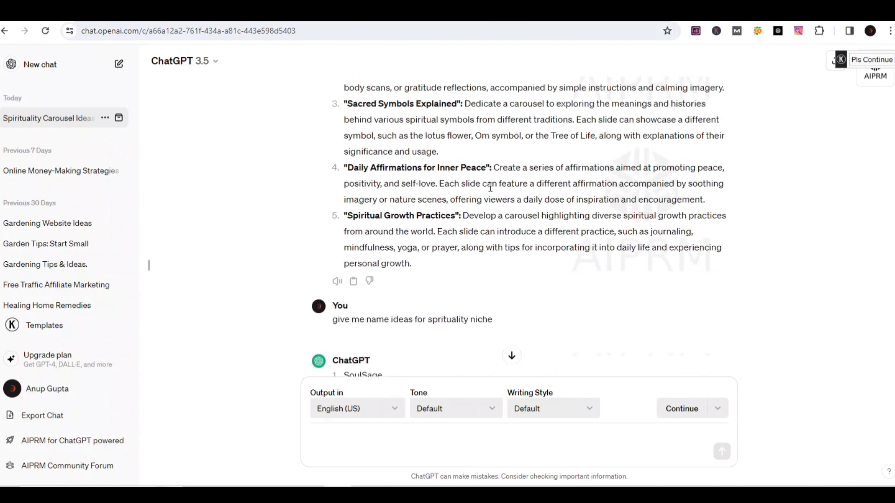
pyautogui.scroll(2, 490, 189)
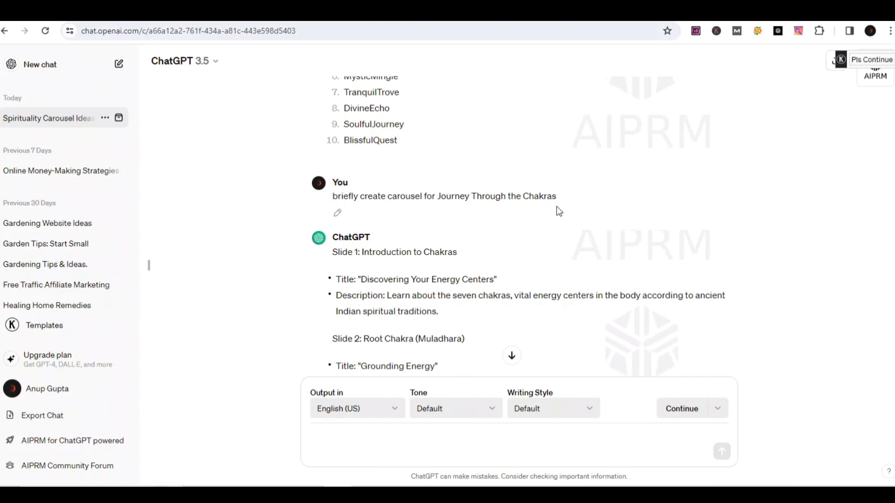
pyautogui.scroll(-2, 557, 206)
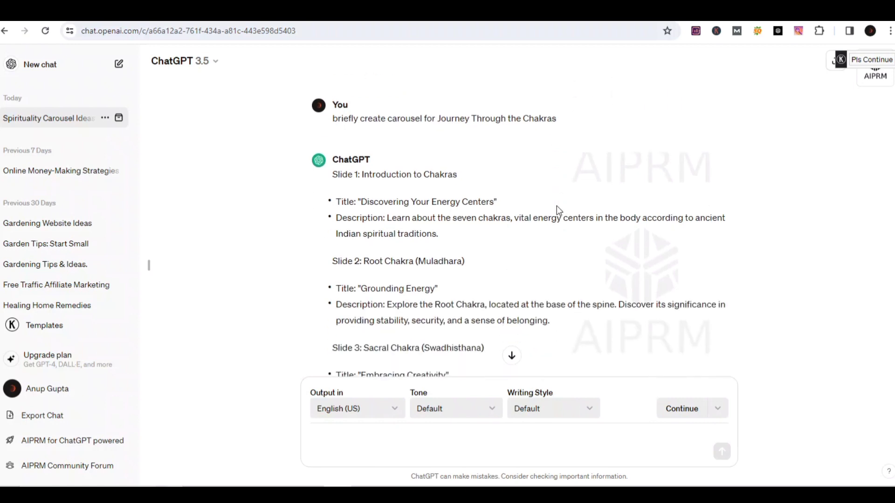
pyautogui.scroll(-15, 557, 206)
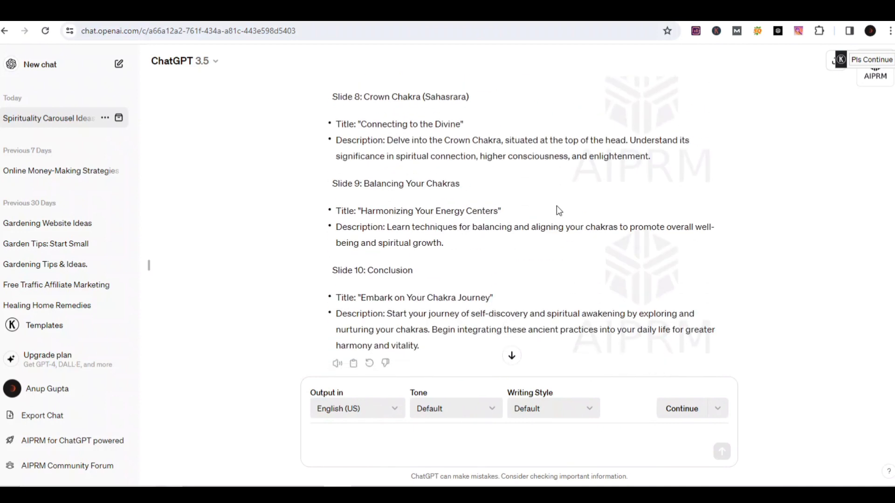
pyautogui.scroll(15, 556, 205)
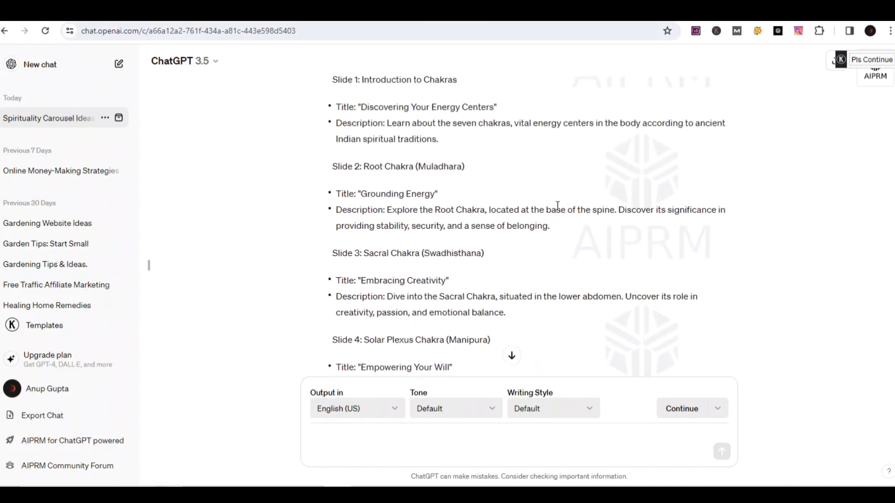
pyautogui.scroll(2, 558, 205)
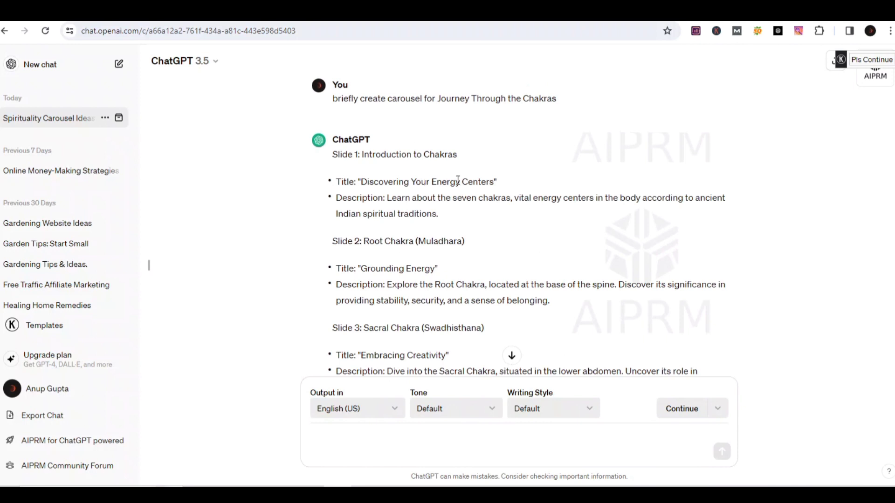
# Switch to Canva and open the Pinterest Pin (1000 × 1500 px) templates from a search for pinterest.
pyautogui.click(346, 21)
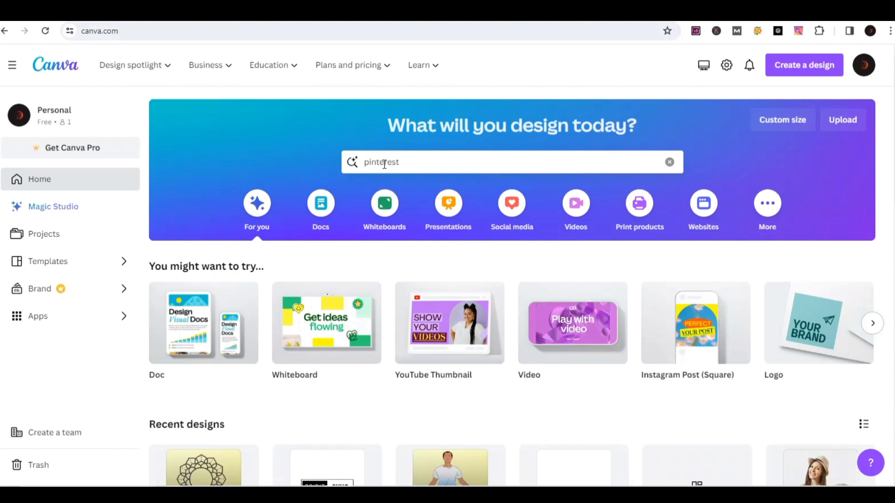
pyautogui.click(429, 166)
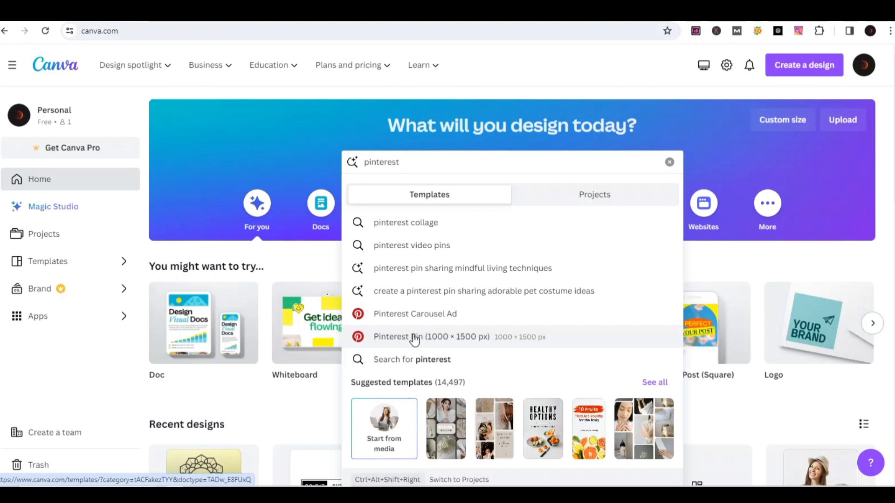
pyautogui.click(443, 339)
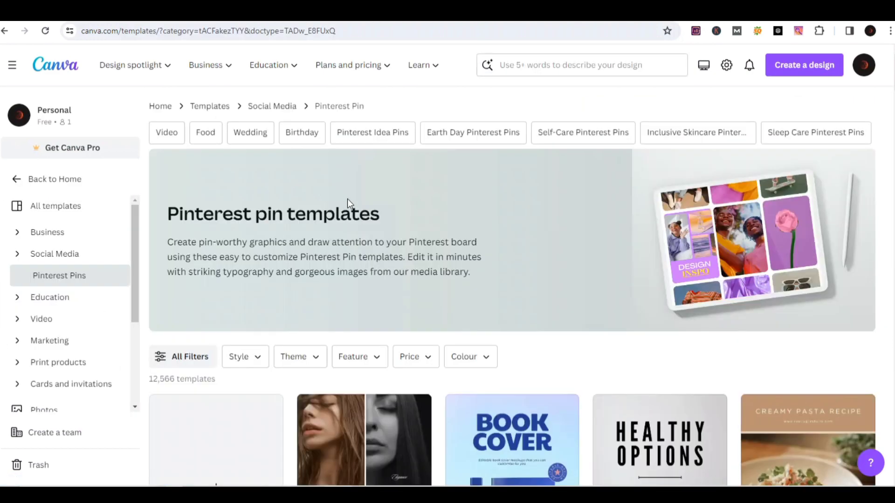
# Browse the Pinterest Pin templates and create a blank Pinterest Pin design.
pyautogui.scroll(-10, 555, 234)
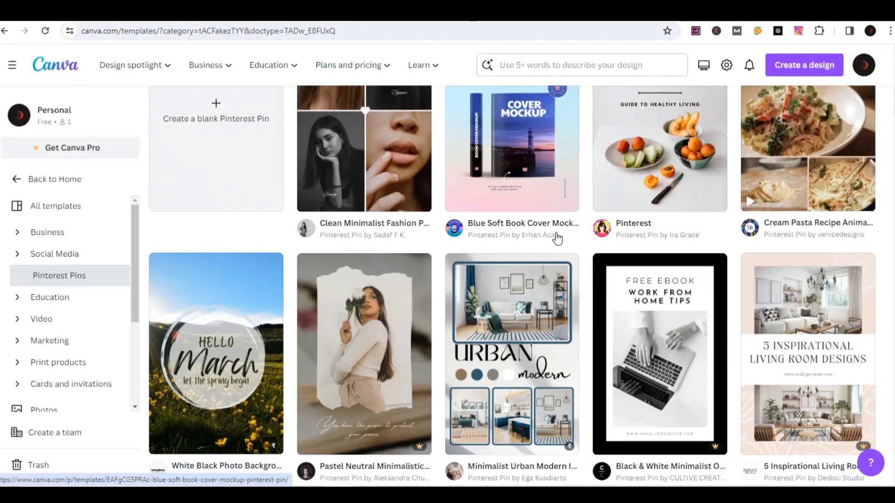
pyautogui.scroll(-13, 558, 238)
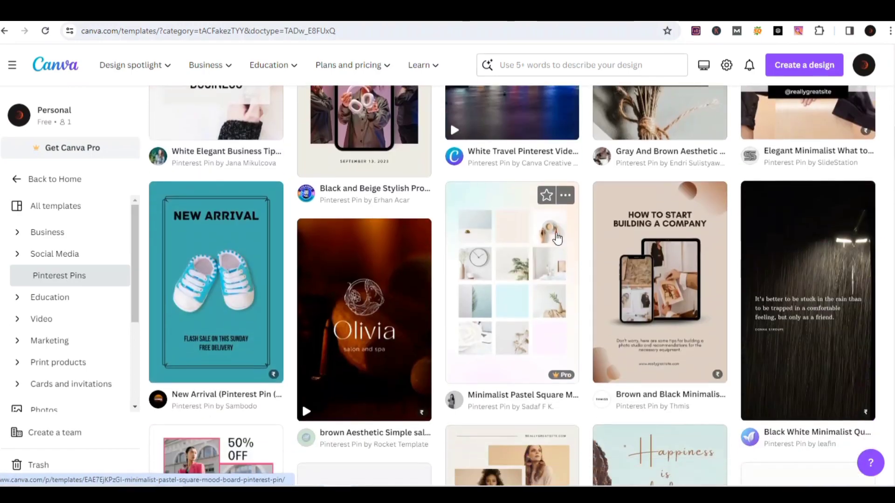
pyautogui.scroll(10, 558, 238)
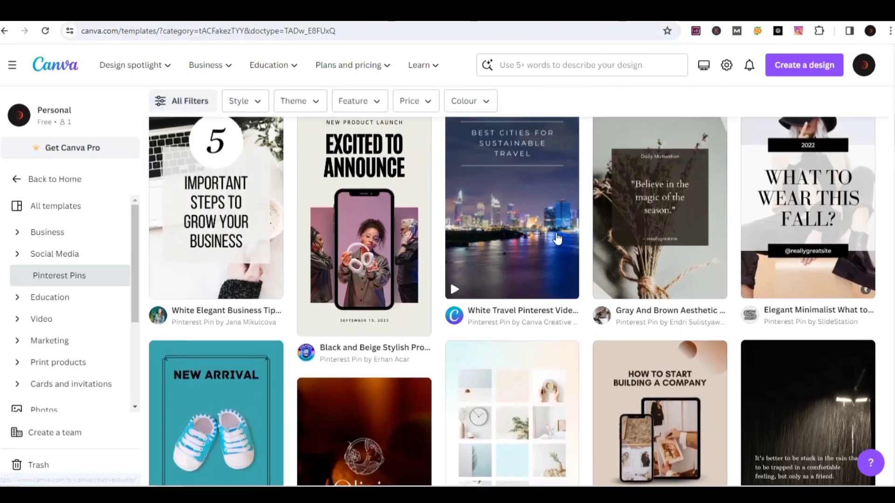
pyautogui.scroll(7, 558, 239)
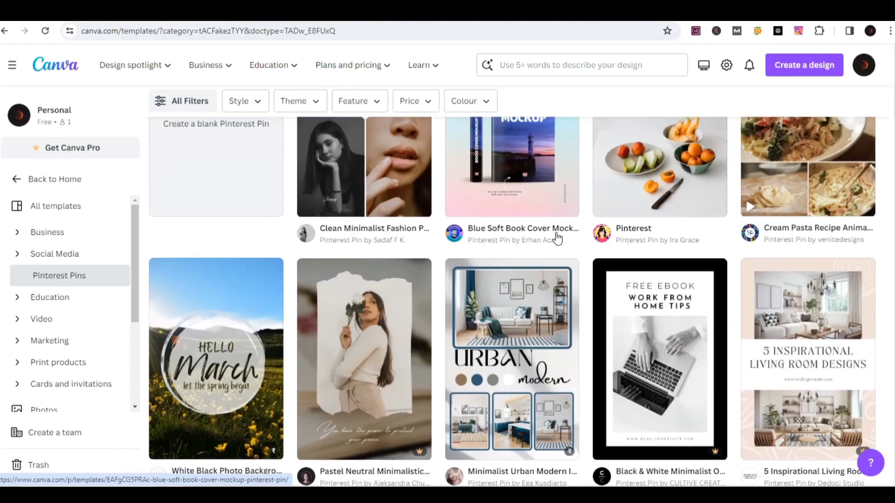
pyautogui.scroll(3, 557, 239)
pyautogui.scroll(2, 556, 239)
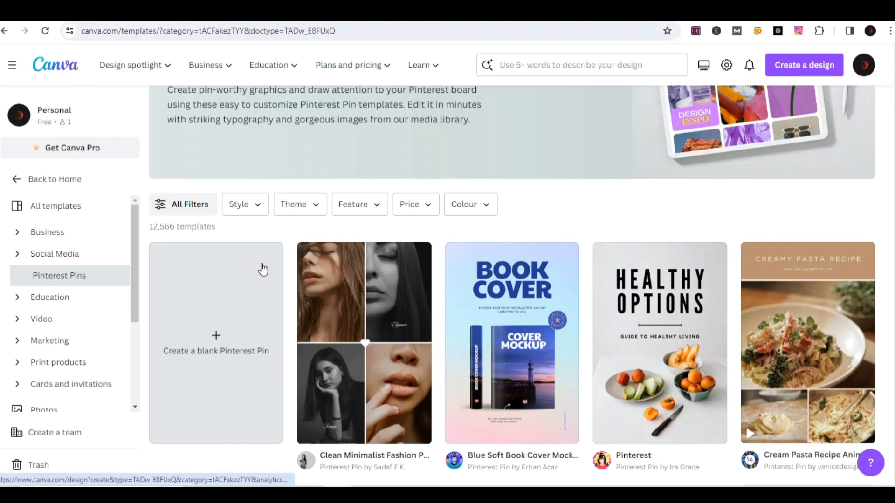
pyautogui.click(217, 327)
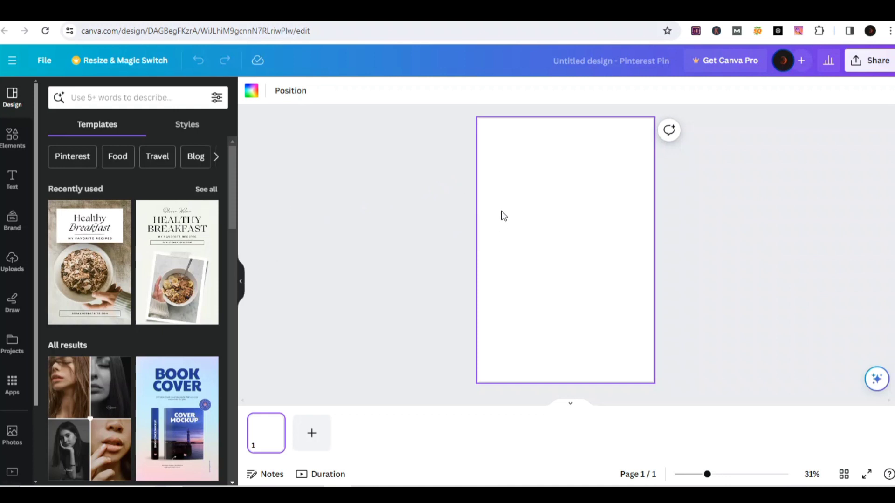
# Apply the recently used yellow gradient as the background of the blank page.
pyautogui.scroll(-2, 12, 303)
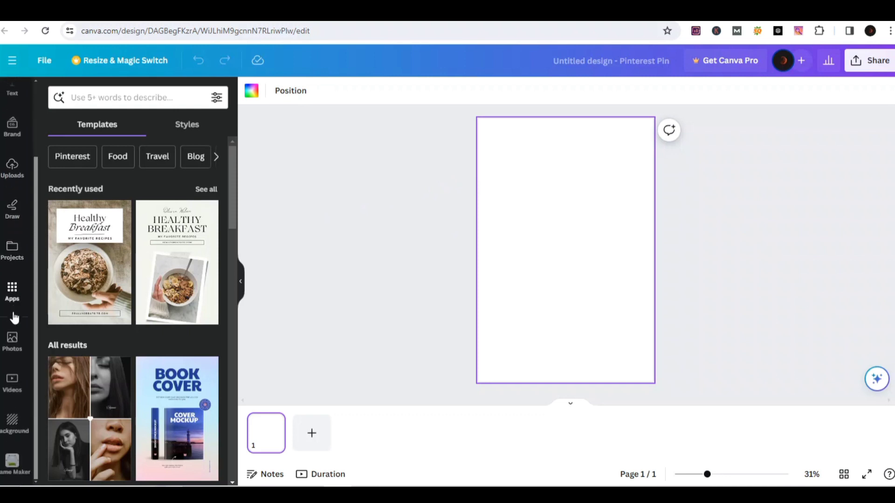
pyautogui.click(11, 421)
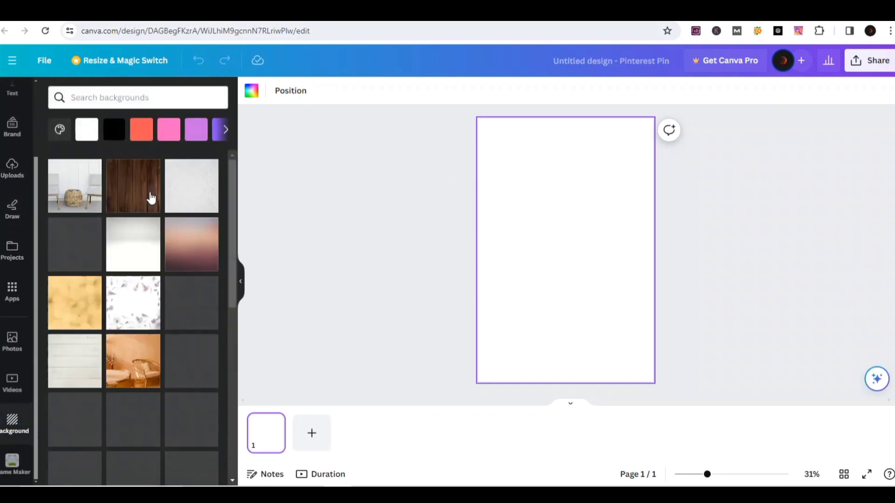
pyautogui.click(55, 210)
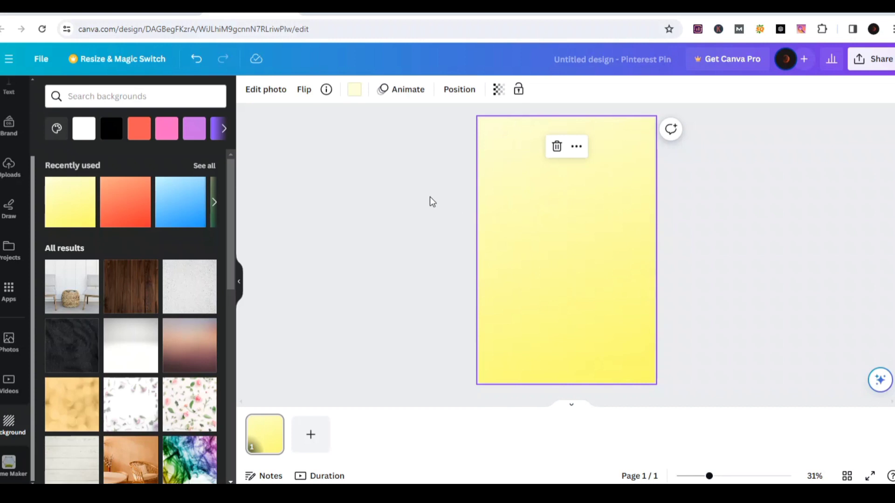
pyautogui.click(392, 224)
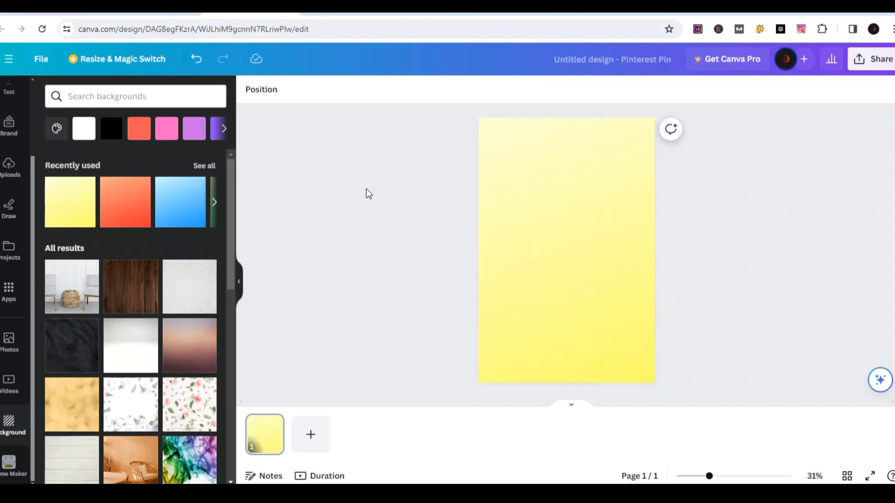
# Search the design elements for "chakra".
pyautogui.scroll(3, 6, 139)
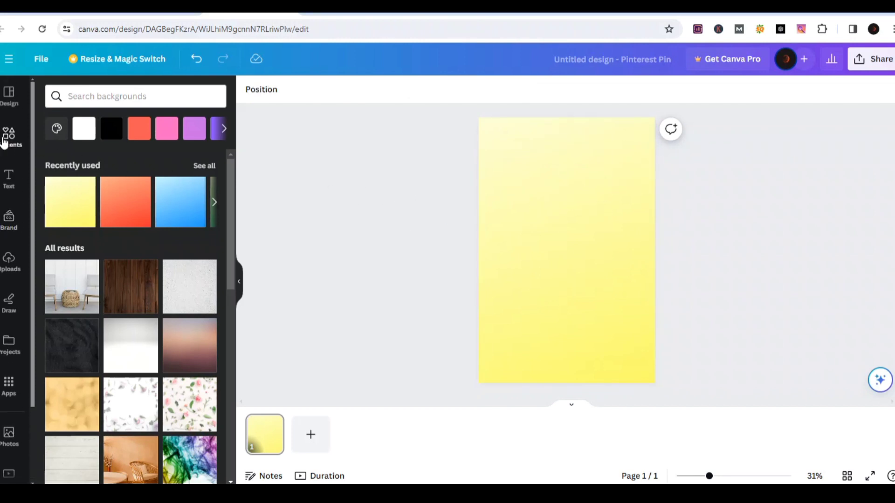
pyautogui.click(5, 138)
pyautogui.click(117, 95)
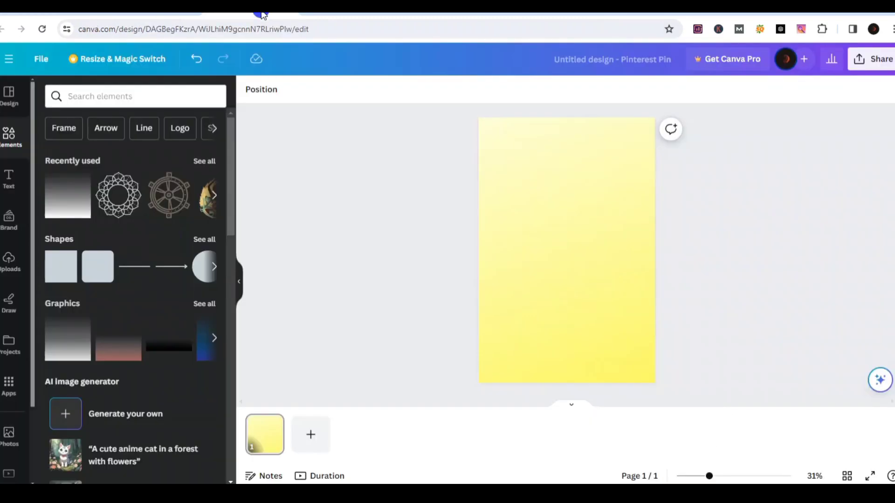
pyautogui.click(263, 15)
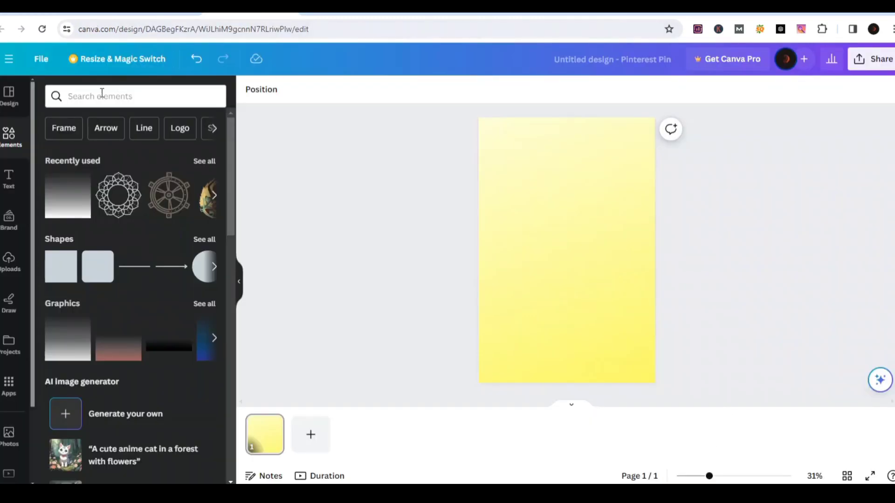
pyautogui.click(102, 96)
pyautogui.click(112, 143)
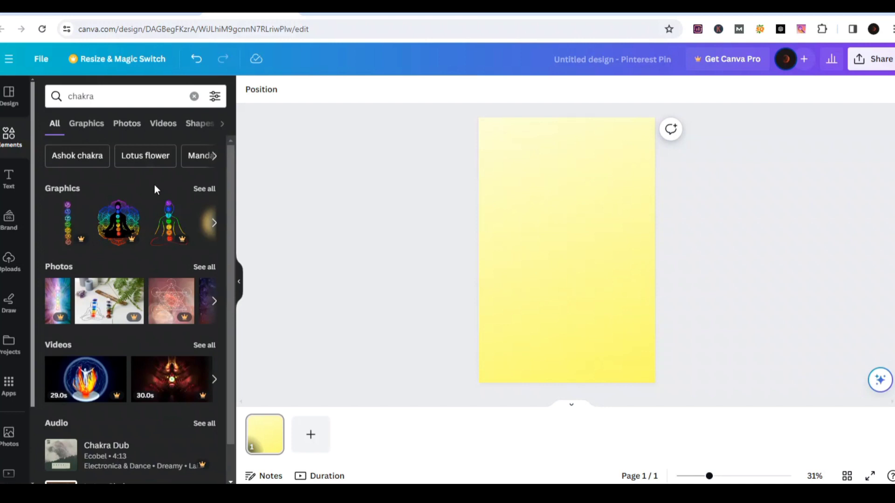
# Show all chakra graphics and add the black spoked wheel graphic to the page.
pyautogui.click(204, 189)
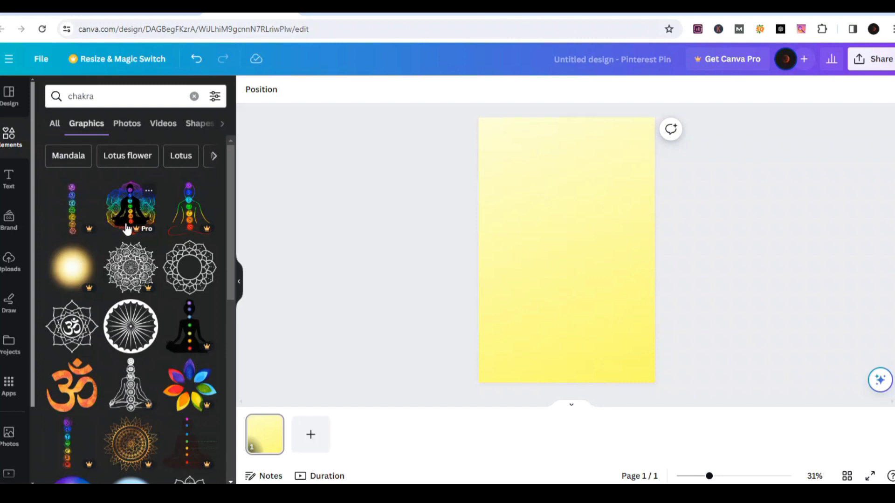
pyautogui.scroll(-2, 131, 254)
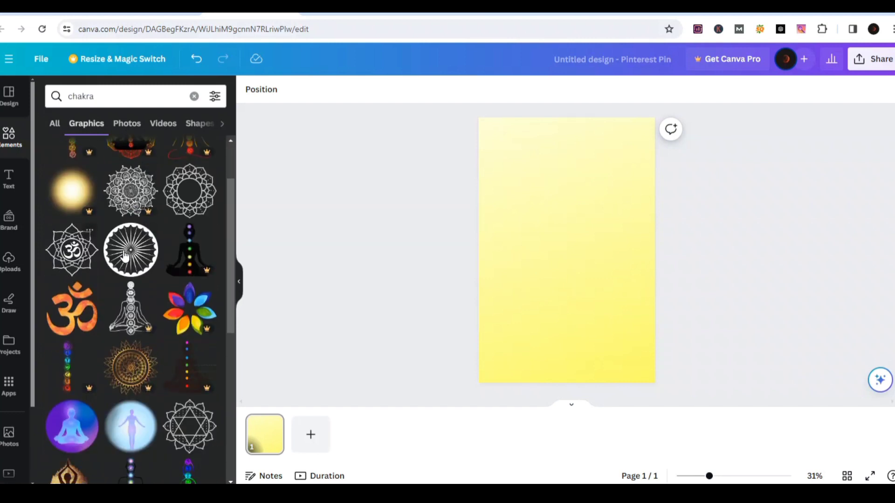
pyautogui.click(127, 249)
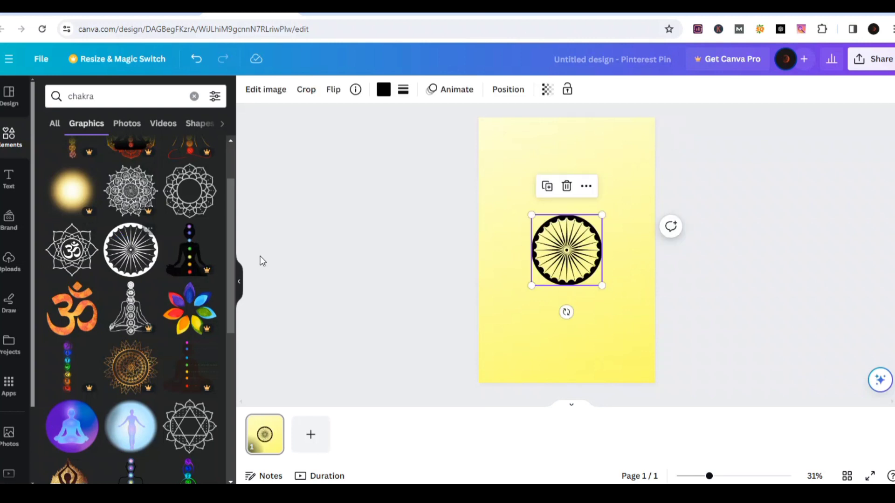
# Enlarge the wheel graphic to over half the page width and position it in the upper part of the page.
pyautogui.moveTo(569, 245); pyautogui.dragTo(569, 234)
pyautogui.moveTo(545, 176); pyautogui.dragTo(543, 177)
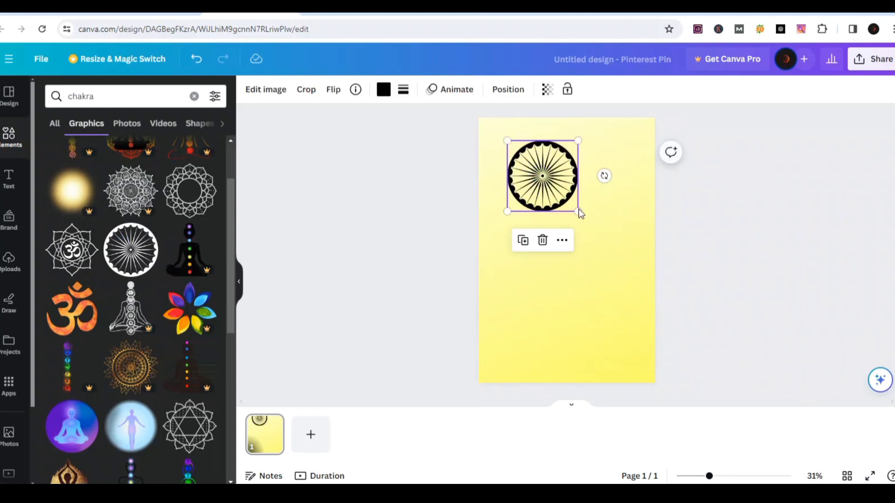
pyautogui.moveTo(583, 214)
pyautogui.mouseDown()
pyautogui.moveTo(625, 253)
pyautogui.moveTo(581, 208)
pyautogui.moveTo(590, 216)
pyautogui.mouseUp()
pyautogui.moveTo(620, 244); pyautogui.dragTo(596, 228)
pyautogui.moveTo(579, 198); pyautogui.dragTo(560, 204)
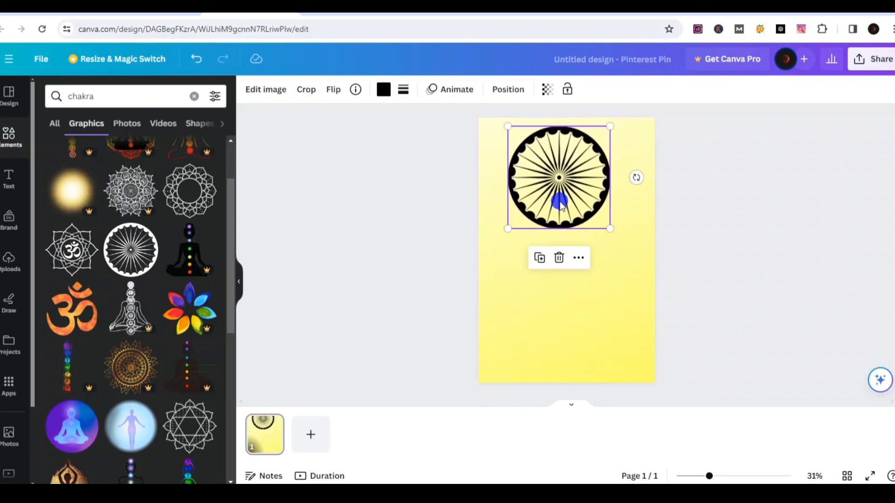
pyautogui.click(336, 182)
# Copy the slide 1 title "Discovering Your Energy Centers" from ChatGPT and paste it as a heading on the Canva page.
pyautogui.hotkey('ctrl', 'Tab')
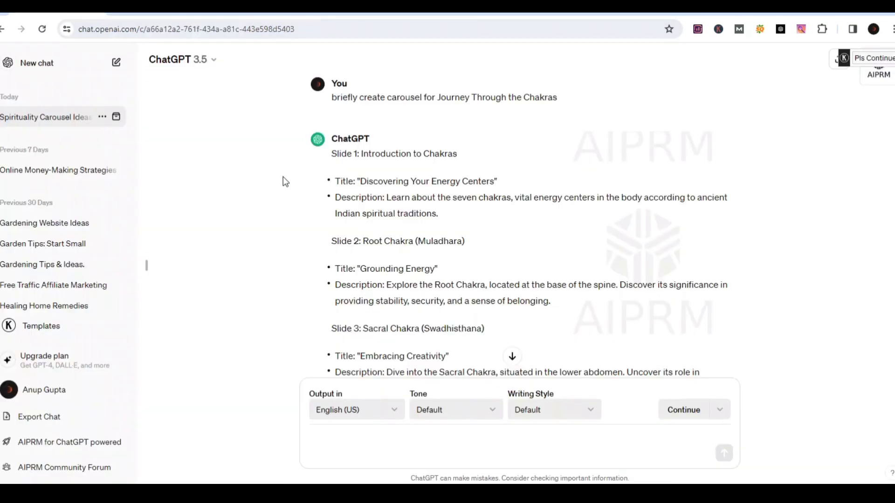
pyautogui.moveTo(363, 176); pyautogui.dragTo(494, 177)
pyautogui.hotkey('ctrl', 'c')
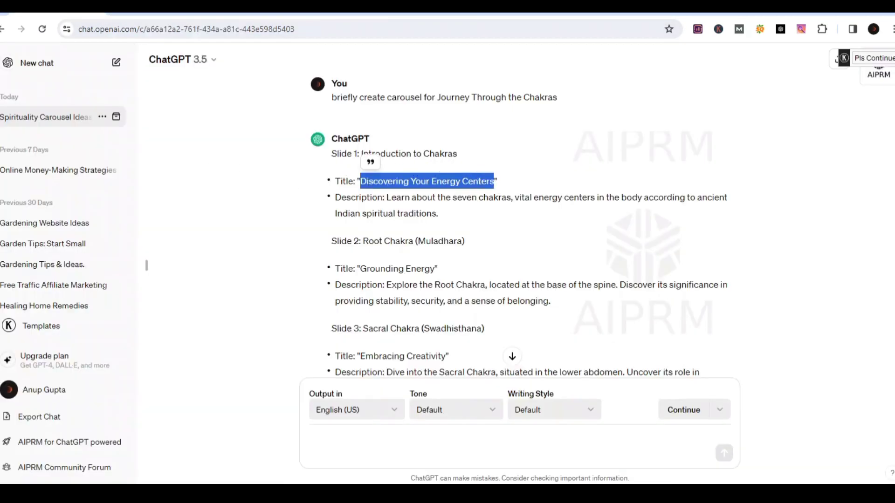
pyautogui.hotkey('ctrl', 'shift', 'Tab')
pyautogui.click(8, 182)
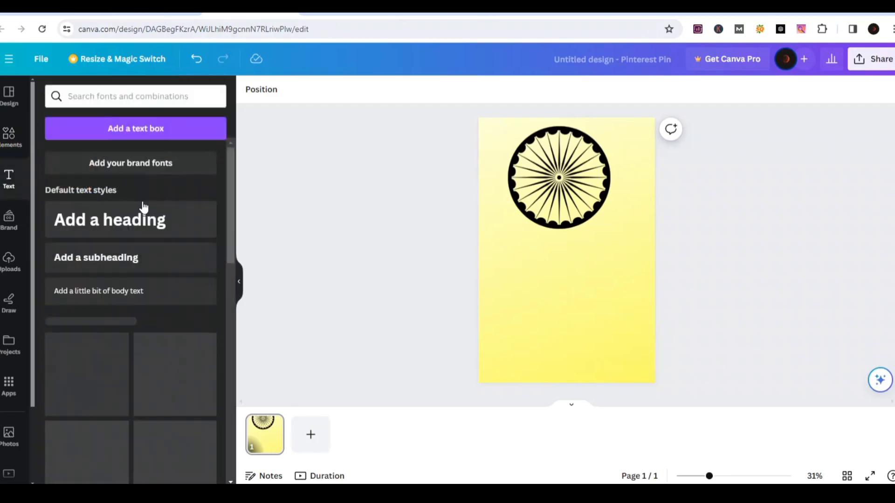
pyautogui.click(139, 215)
pyautogui.hotkey('ctrl', 'v')
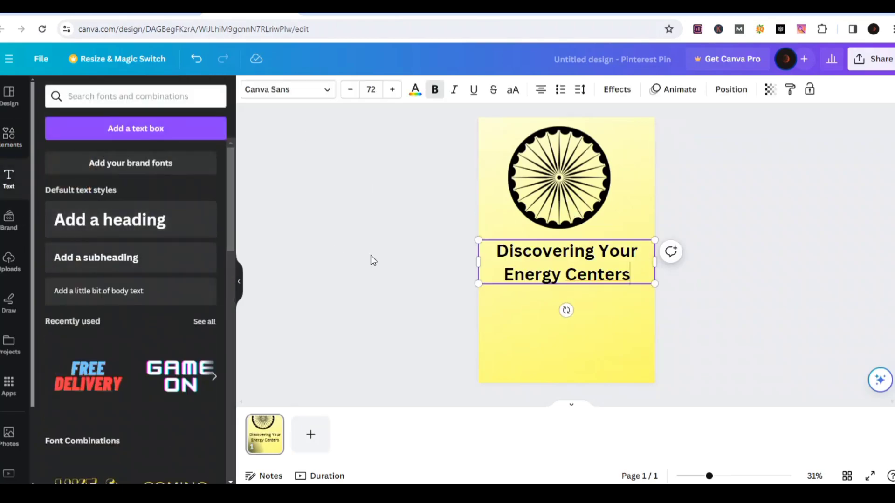
# Shift the wheel graphic slightly towards the page's centre line and set the title's font to Archivo Black.
pyautogui.click(572, 186)
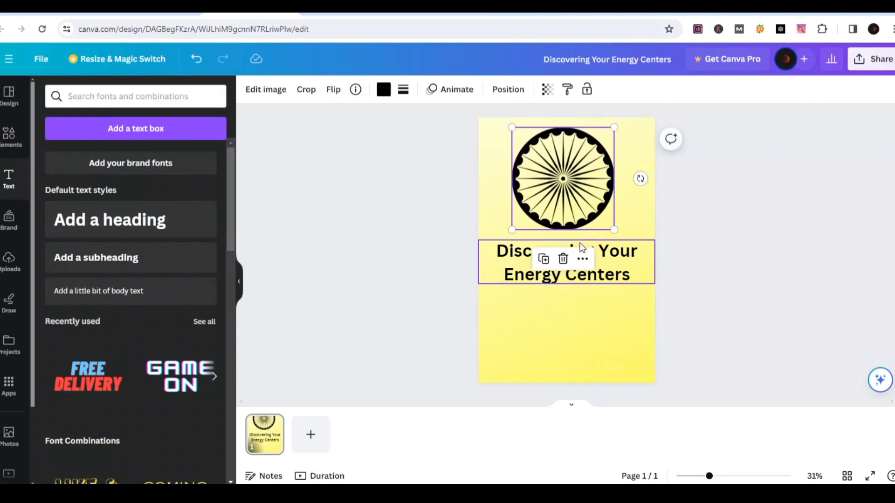
pyautogui.click(627, 277)
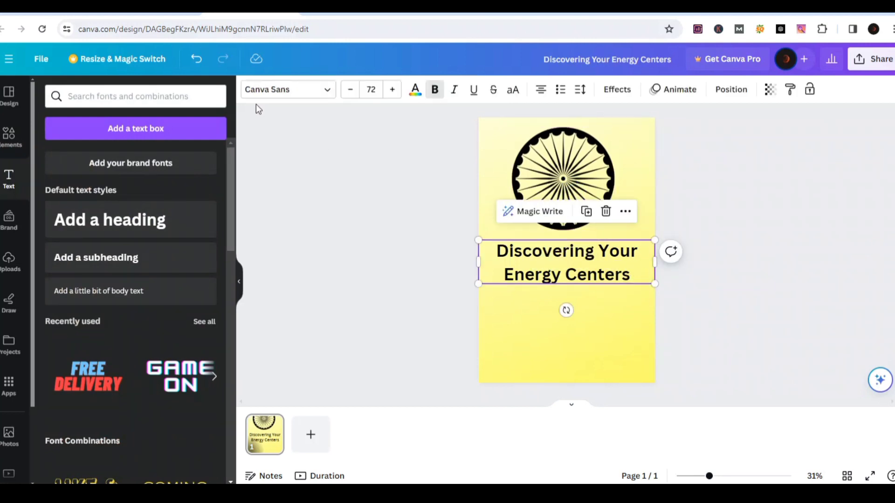
pyautogui.click(515, 267)
pyautogui.hotkey('ctrl', 'a')
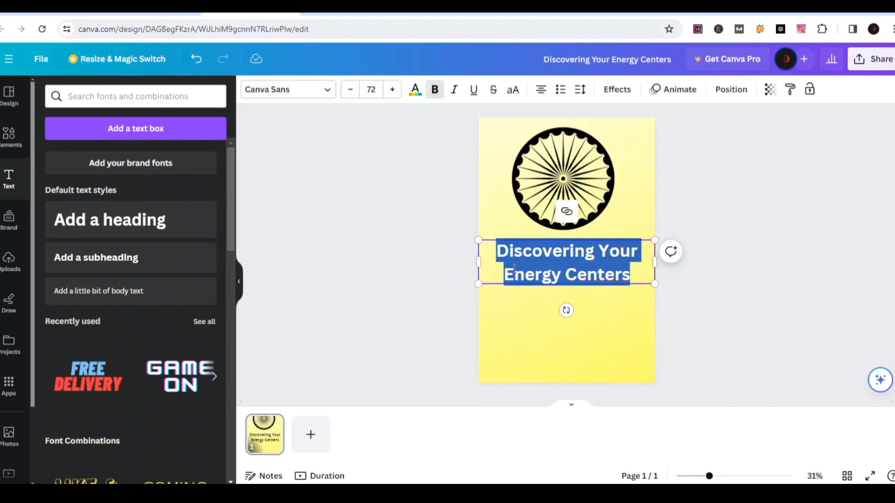
pyautogui.click(301, 91)
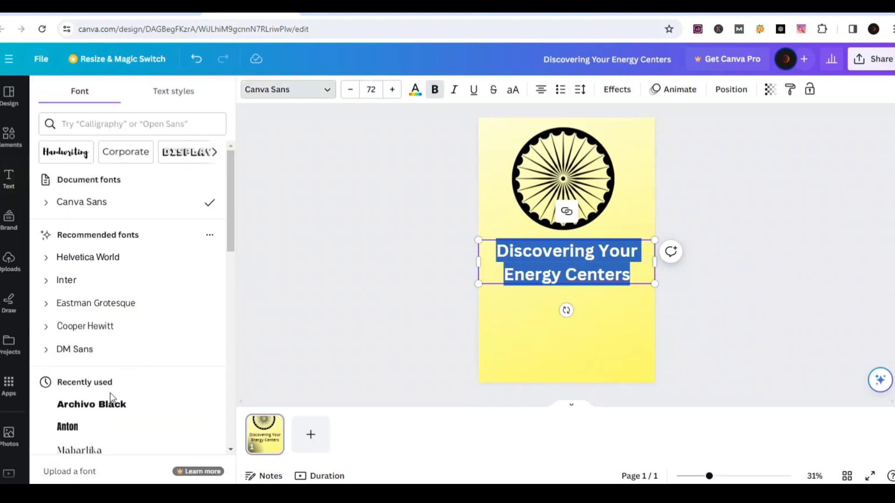
pyautogui.click(102, 404)
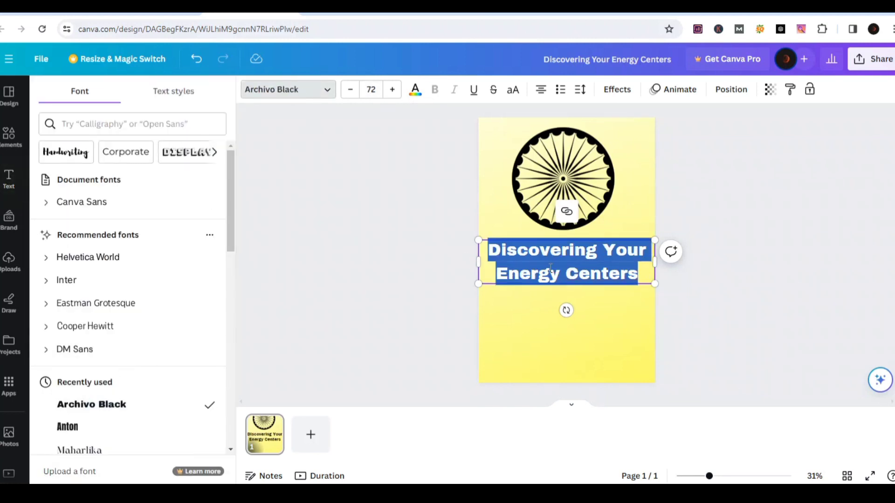
# Adjust the title's text box to the page width and set its font size to 73.9.
pyautogui.moveTo(655, 283); pyautogui.dragTo(657, 265)
pyautogui.moveTo(475, 256); pyautogui.dragTo(475, 258)
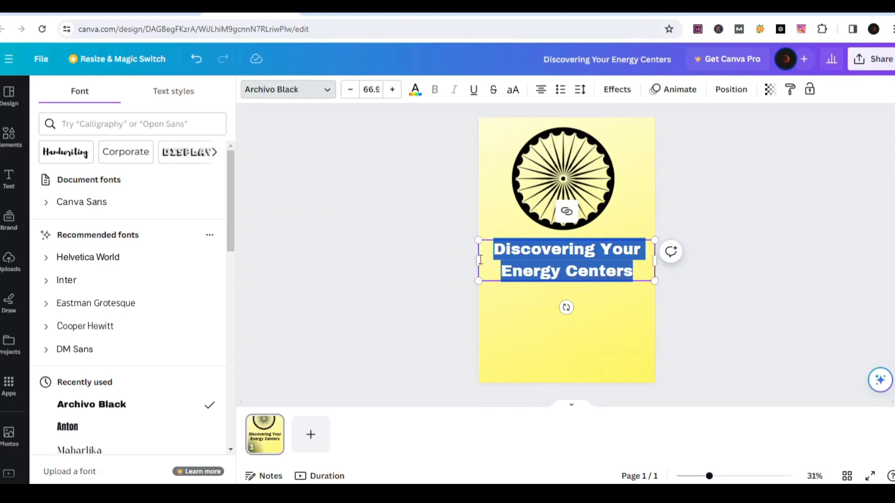
pyautogui.click(393, 89)
pyautogui.click(393, 89)
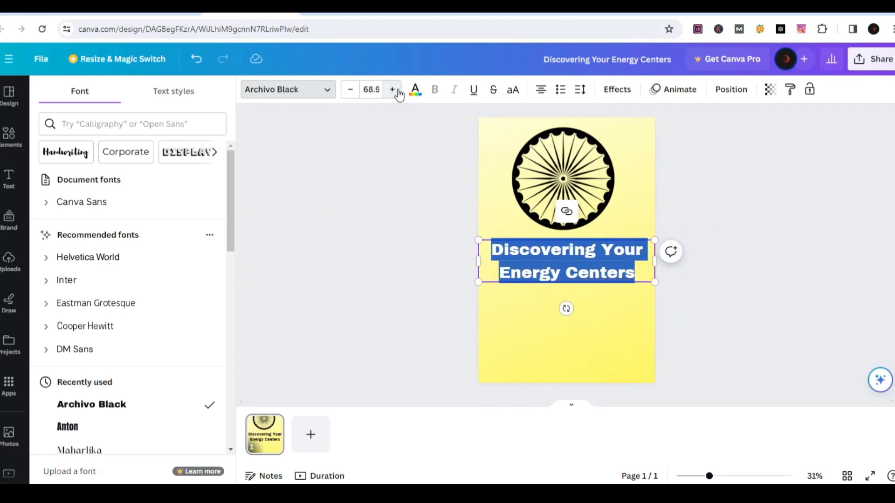
pyautogui.click(394, 90)
pyautogui.click(396, 90)
pyautogui.click(396, 91)
pyautogui.click(396, 91)
pyautogui.click(396, 91)
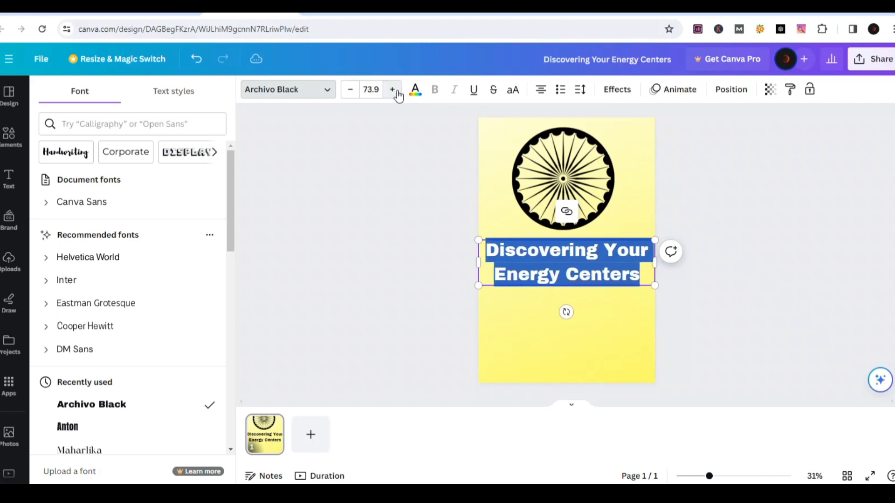
# Color the title text yellow from the default solid colours and move it slightly up towards the wheel graphic.
pyautogui.click(414, 91)
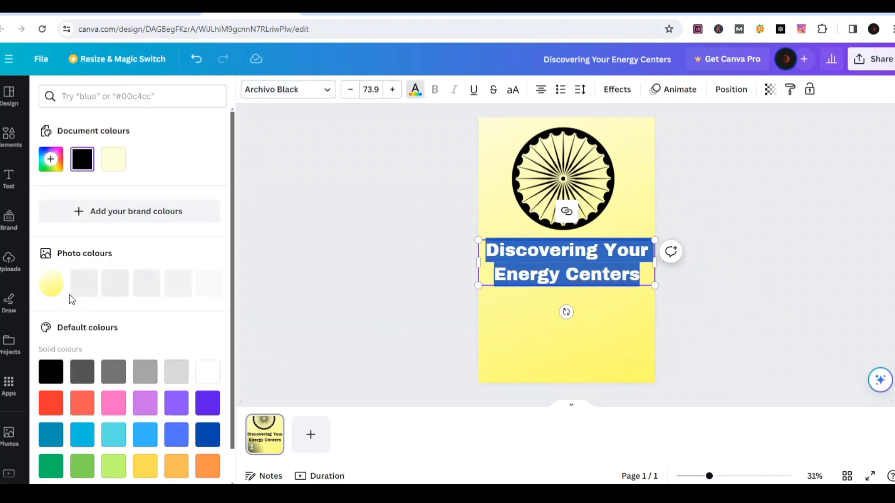
pyautogui.click(144, 466)
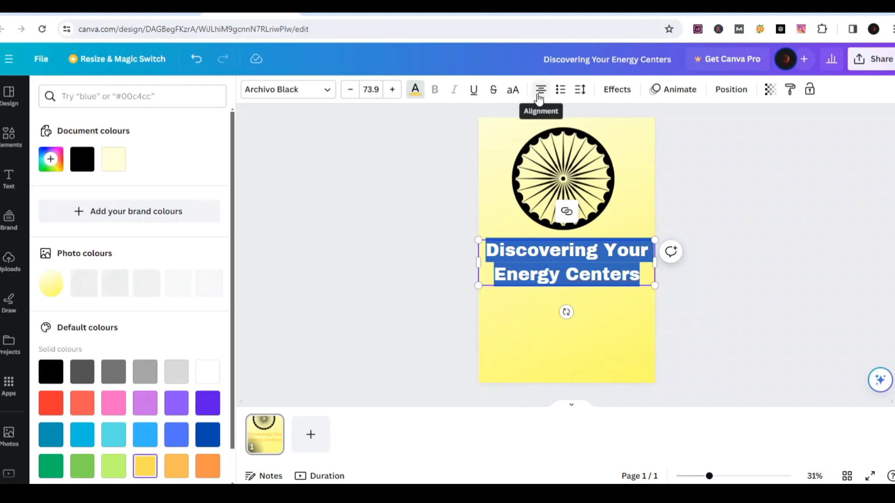
pyautogui.press('Escape')
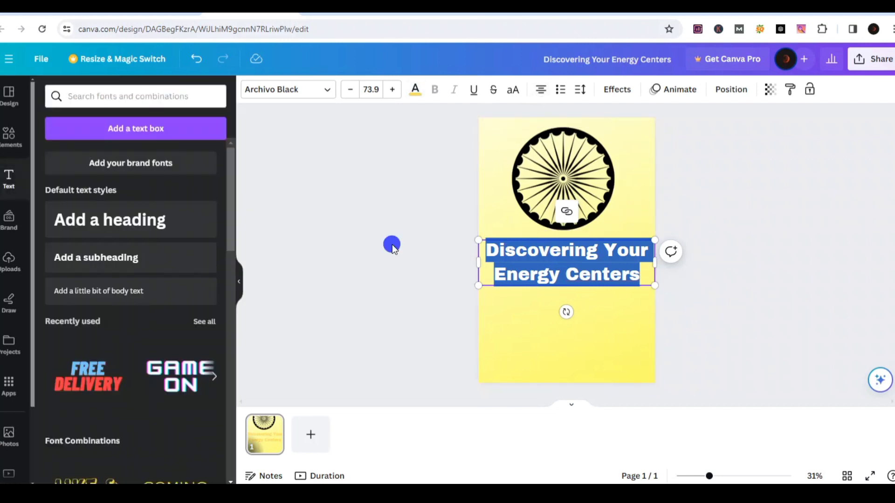
pyautogui.click(392, 244)
pyautogui.moveTo(569, 275); pyautogui.dragTo(568, 267)
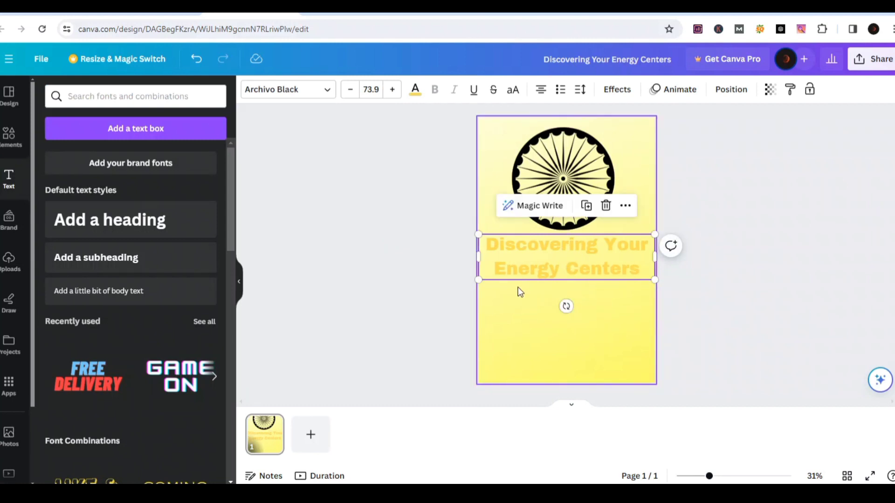
pyautogui.click(527, 313)
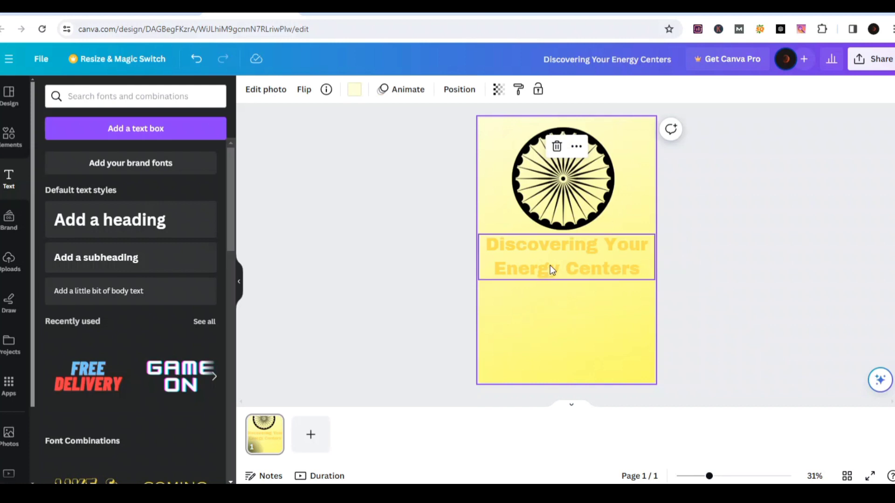
# Add a second heading and replace its text with the slide 1 description from ChatGPT, starting "Learn about the seven chakras".
pyautogui.click(112, 220)
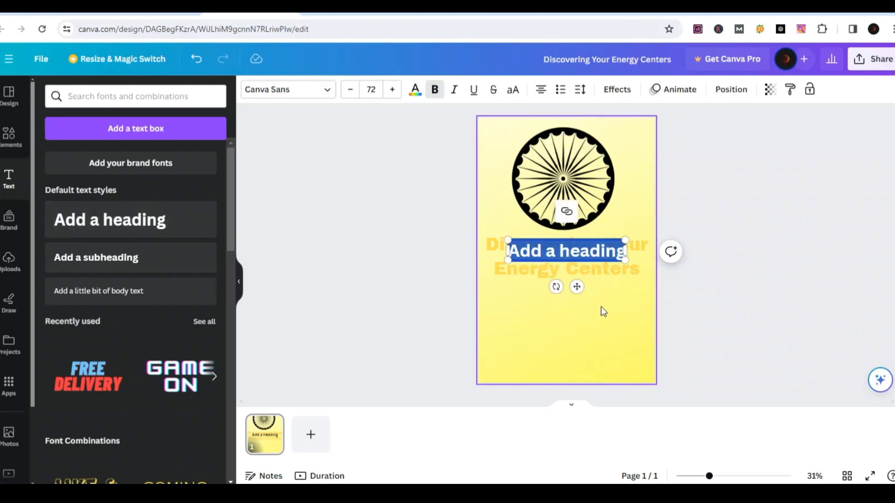
pyautogui.hotkey('ctrl', 'Tab')
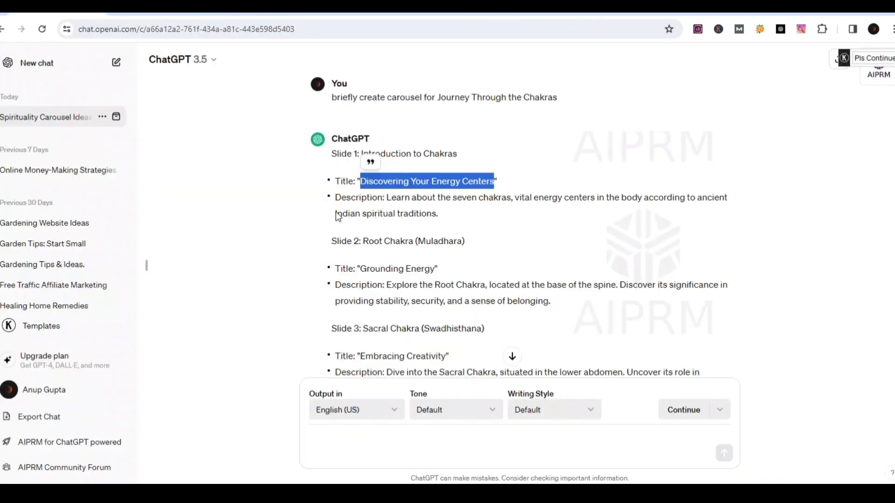
pyautogui.moveTo(385, 198); pyautogui.dragTo(453, 223)
pyautogui.hotkey('ctrl', 'c')
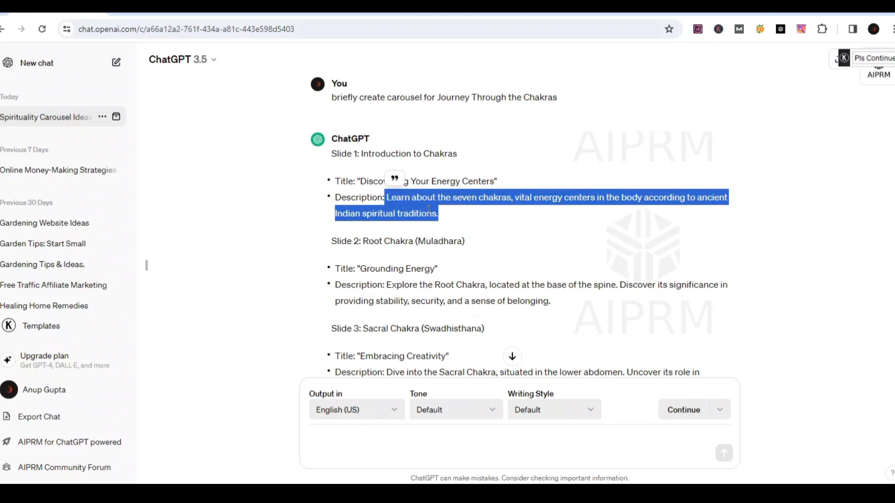
pyautogui.click(187, 7)
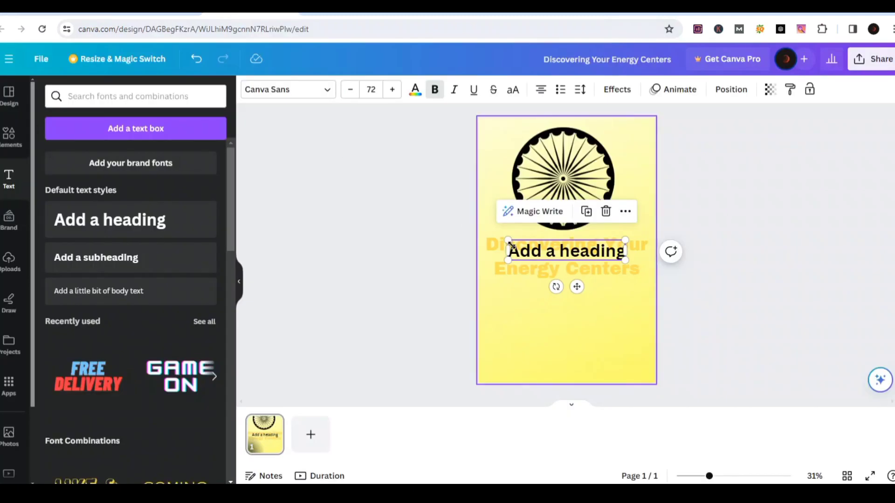
pyautogui.doubleClick(554, 250)
pyautogui.hotkey('ctrl', 'v')
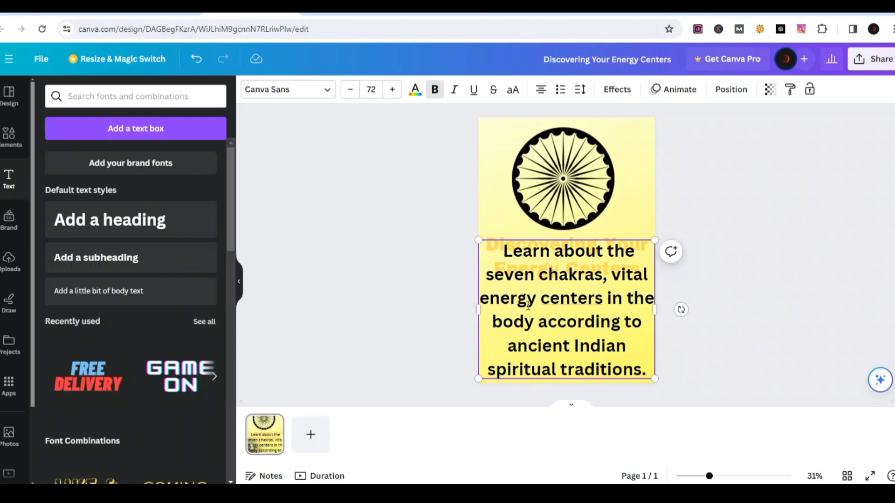
# Set the description's font size to 45, place it below the title and adjust its text box width.
pyautogui.click(371, 89)
pyautogui.write('45')
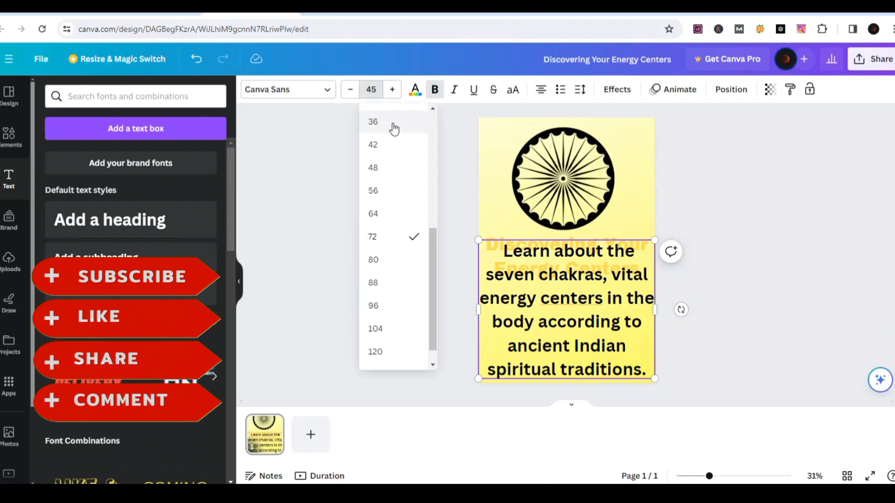
pyautogui.press('Return')
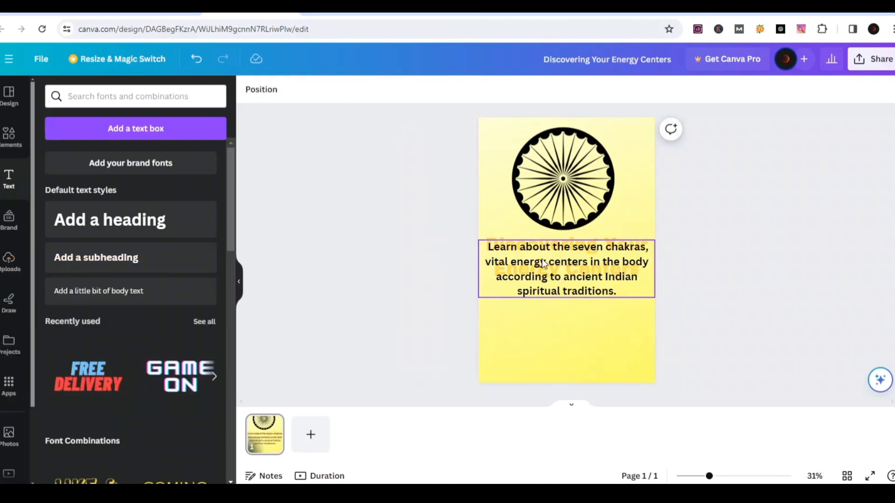
pyautogui.moveTo(554, 279); pyautogui.dragTo(551, 326)
pyautogui.moveTo(651, 316); pyautogui.dragTo(634, 316)
# Color the description text white and justify its alignment.
pyautogui.hotkey('ctrl', 'a')
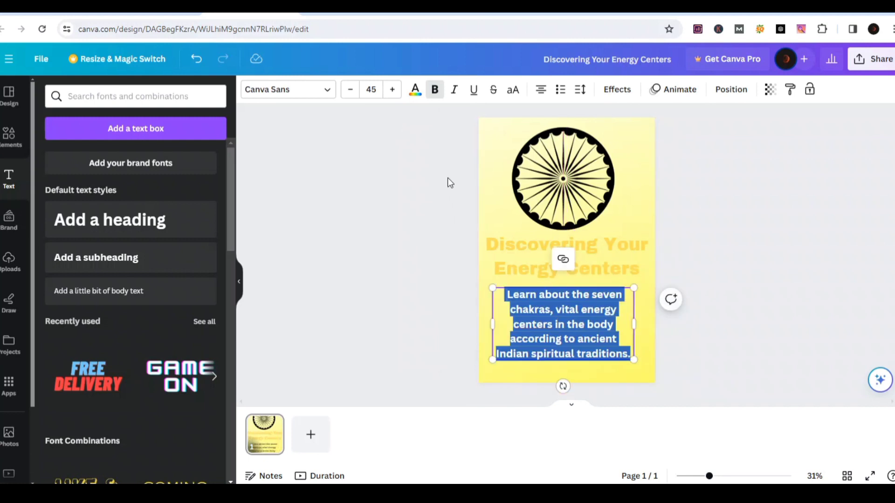
pyautogui.click(415, 89)
pyautogui.click(207, 371)
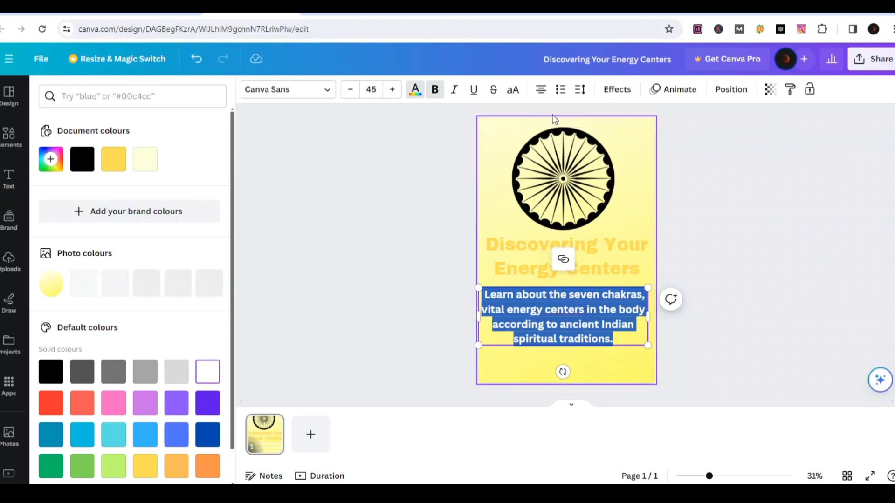
pyautogui.click(540, 90)
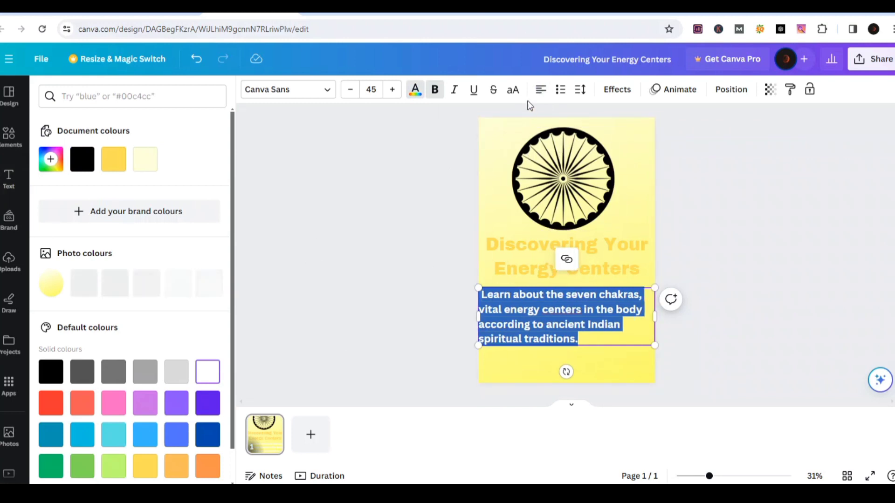
pyautogui.click(541, 89)
pyautogui.press('Escape')
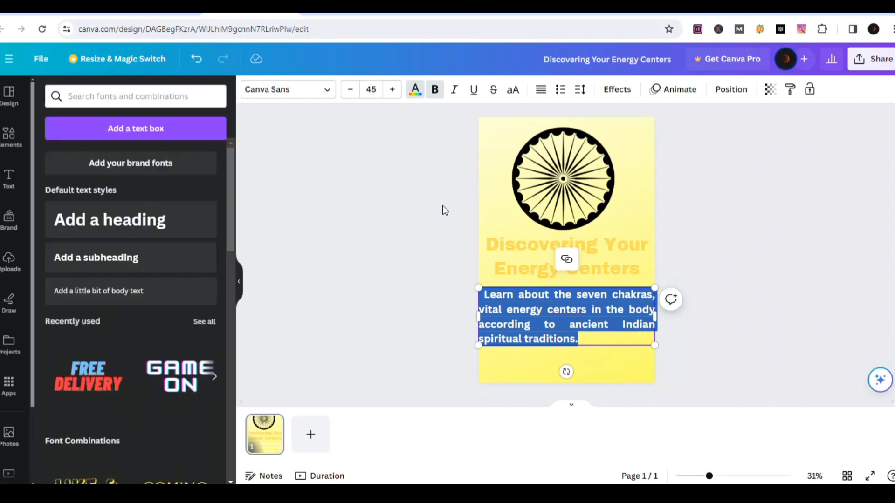
# Remove the leading space before "Learn" in the description text.
pyautogui.click(494, 301)
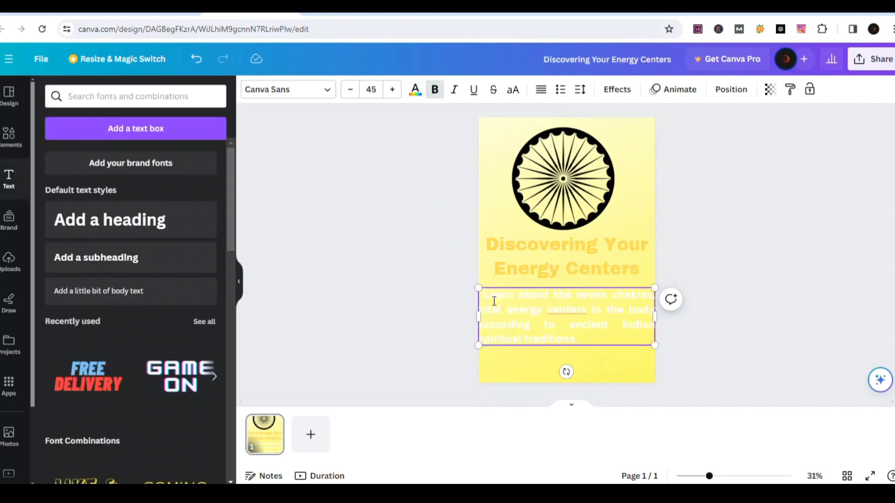
pyautogui.click(515, 307)
pyautogui.click(399, 272)
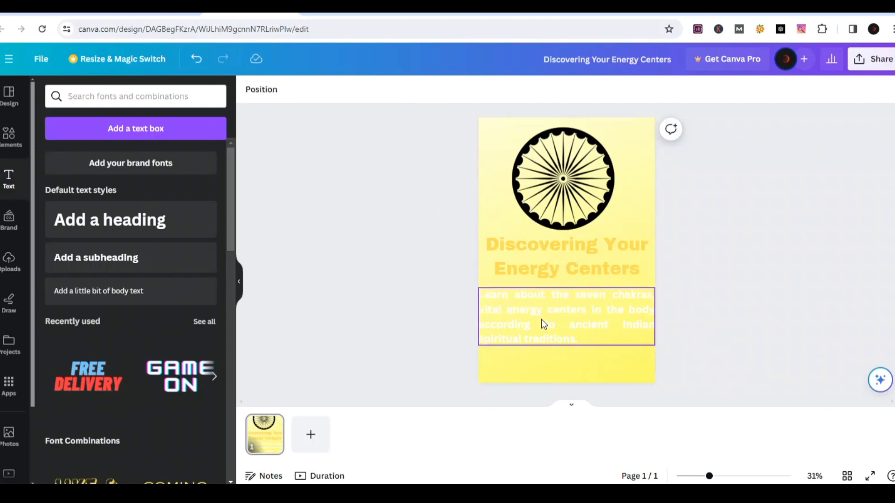
pyautogui.moveTo(539, 314); pyautogui.dragTo(543, 318)
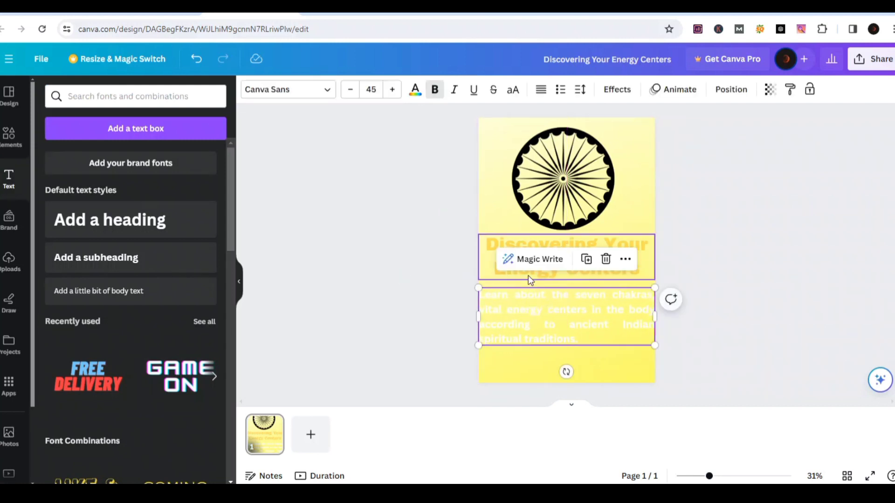
pyautogui.click(420, 256)
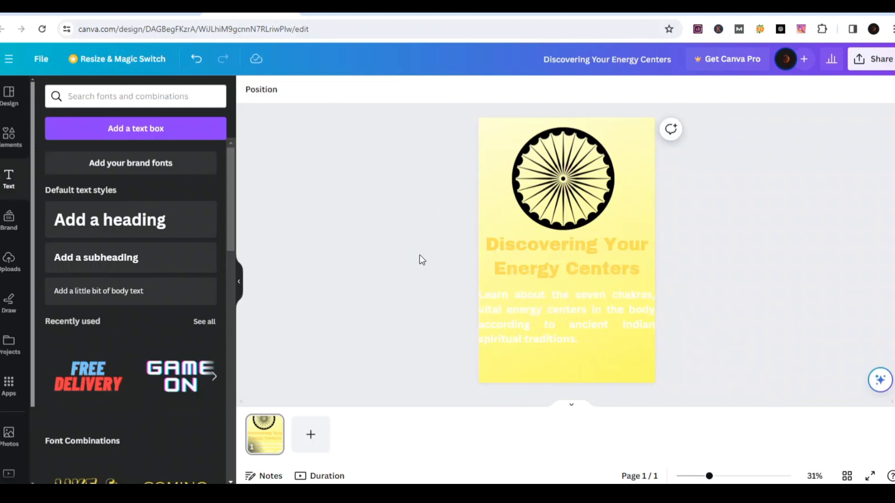
# Search the elements for "gradient" graphics and add the free dark fading gradient to the page.
pyautogui.click(4, 148)
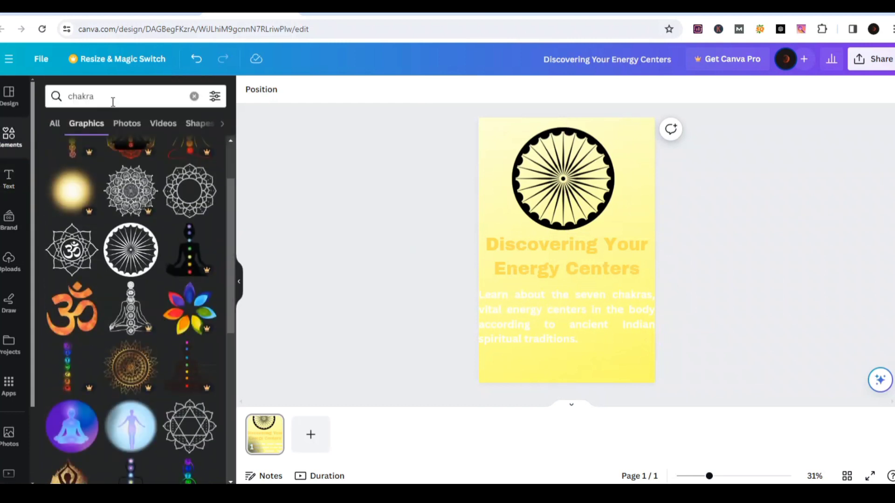
pyautogui.click(192, 96)
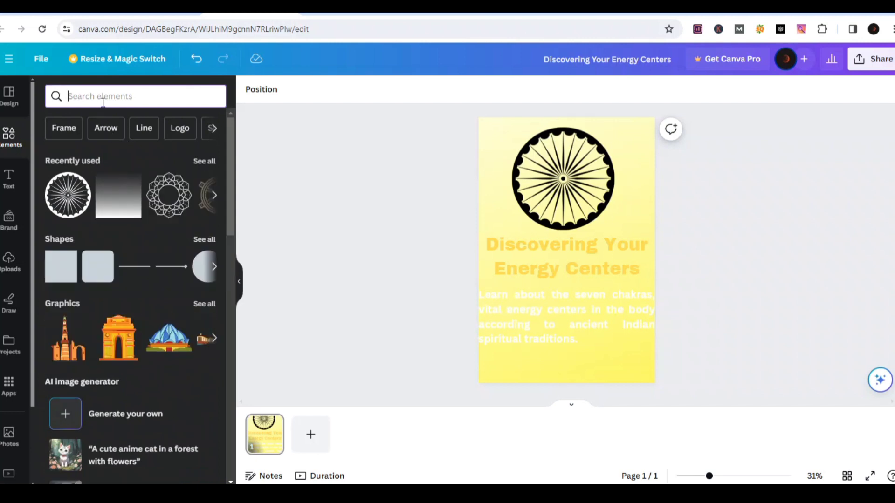
pyautogui.write('g')
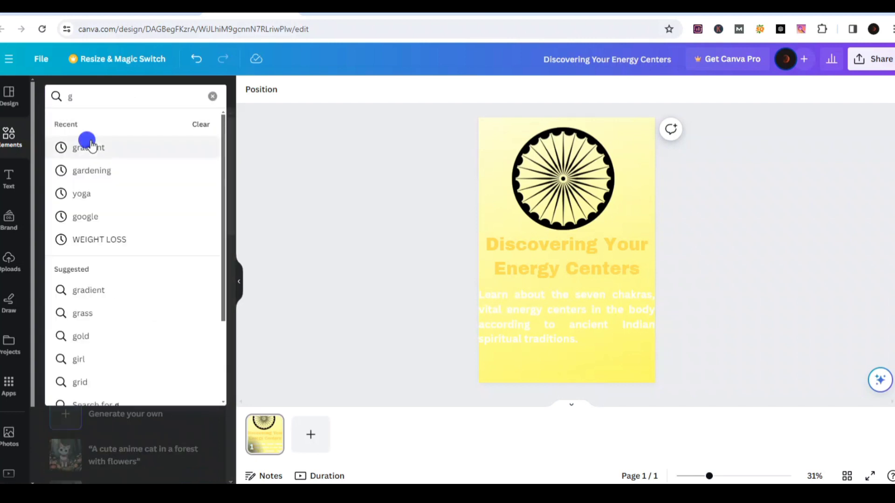
pyautogui.click(111, 145)
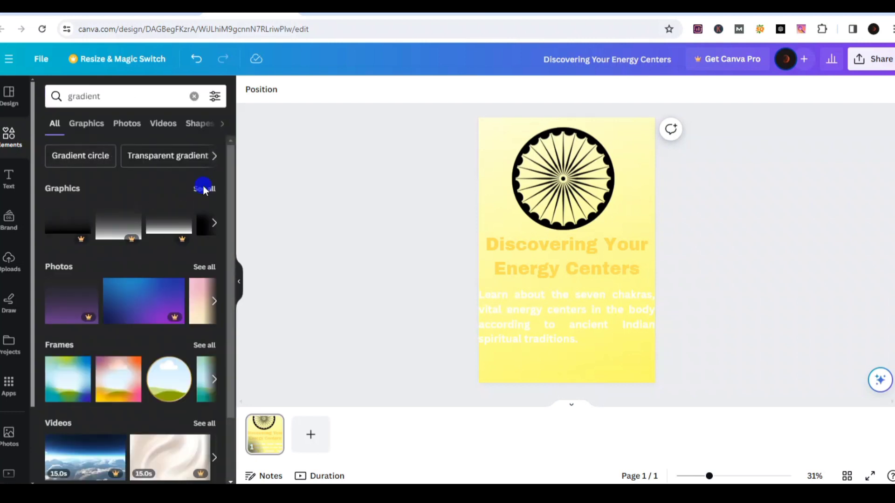
pyautogui.click(204, 188)
pyautogui.scroll(-5, 134, 234)
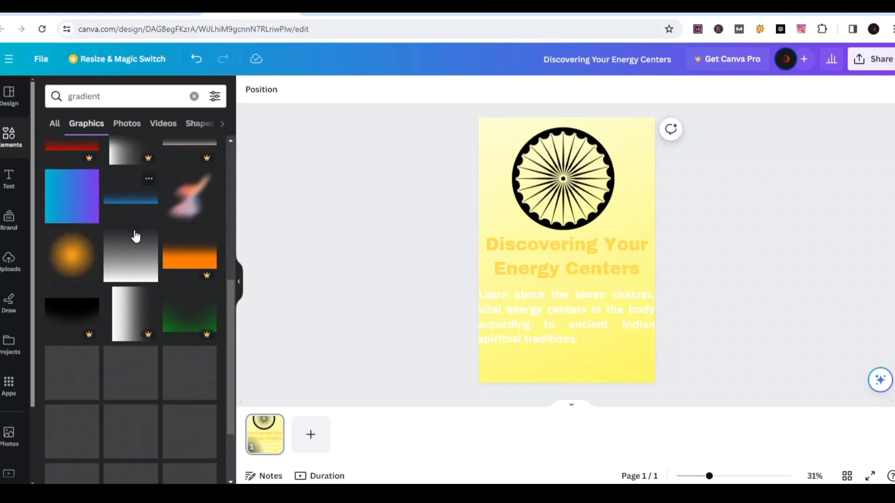
pyautogui.scroll(-2, 136, 235)
pyautogui.scroll(2, 130, 230)
pyautogui.click(116, 249)
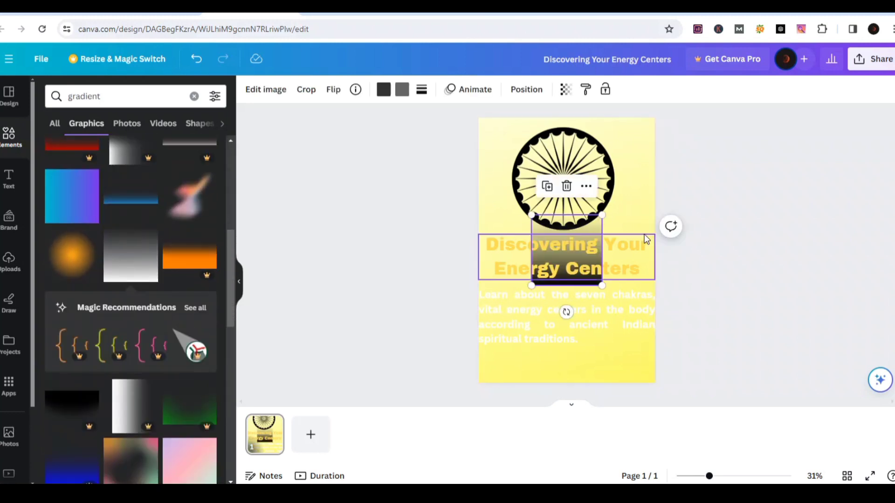
# Move and enlarge the gradient so that it covers the whole page, with its dark end at the bottom.
pyautogui.moveTo(577, 224); pyautogui.dragTo(516, 110)
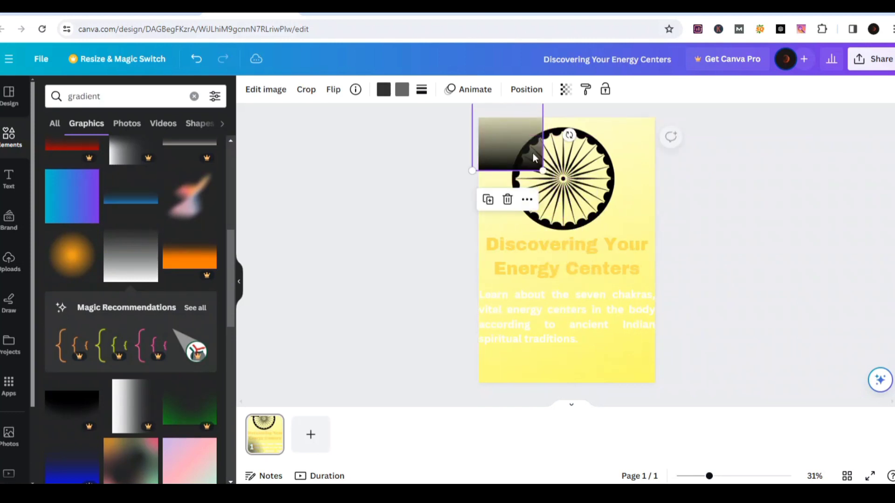
pyautogui.moveTo(543, 170); pyautogui.dragTo(685, 471)
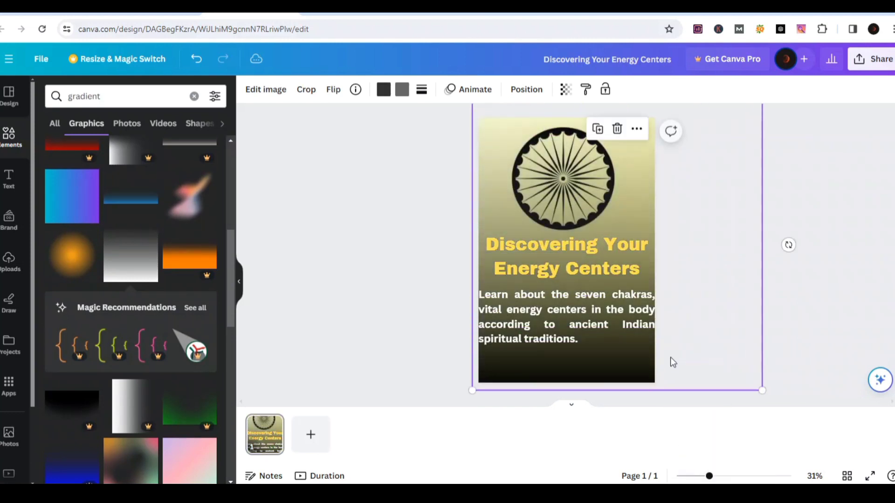
pyautogui.moveTo(729, 202); pyautogui.dragTo(674, 191)
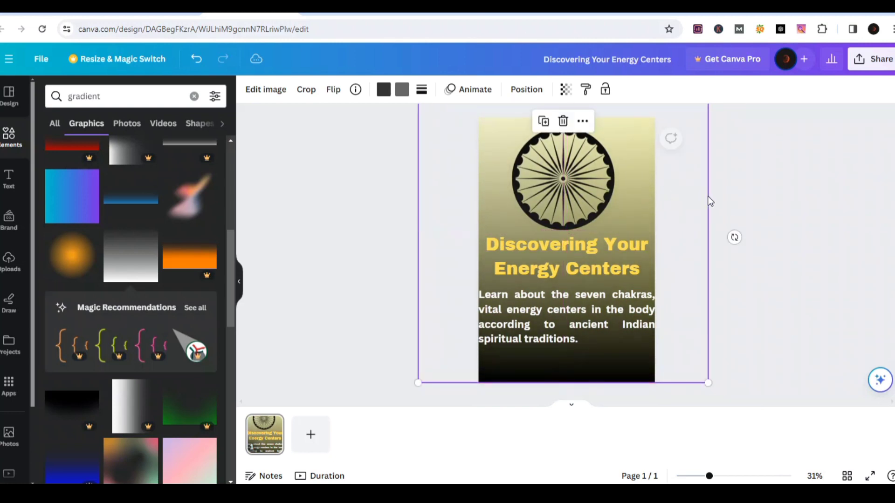
pyautogui.moveTo(708, 383)
pyautogui.mouseDown()
pyautogui.moveTo(701, 376)
pyautogui.moveTo(713, 381)
pyautogui.mouseUp()
pyautogui.moveTo(699, 315); pyautogui.dragTo(705, 321)
pyautogui.click(829, 302)
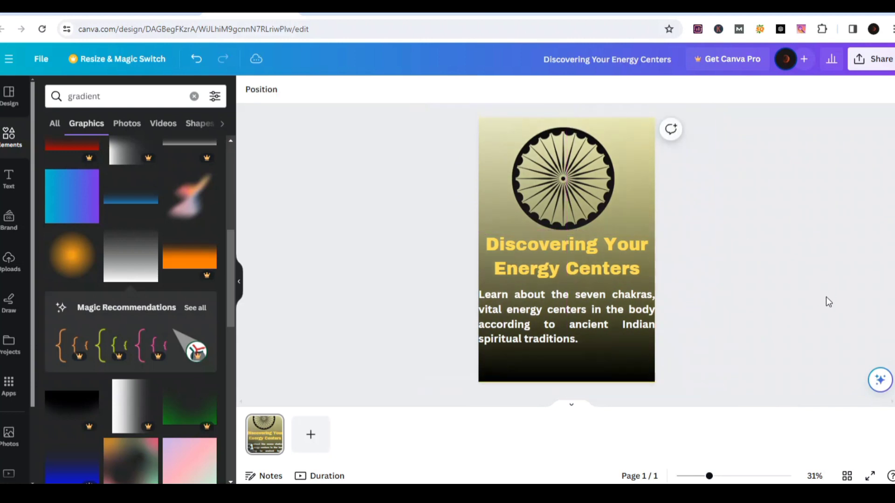
# Scale the description text down to size 42.8 and center it horizontally on the page.
pyautogui.click(593, 313)
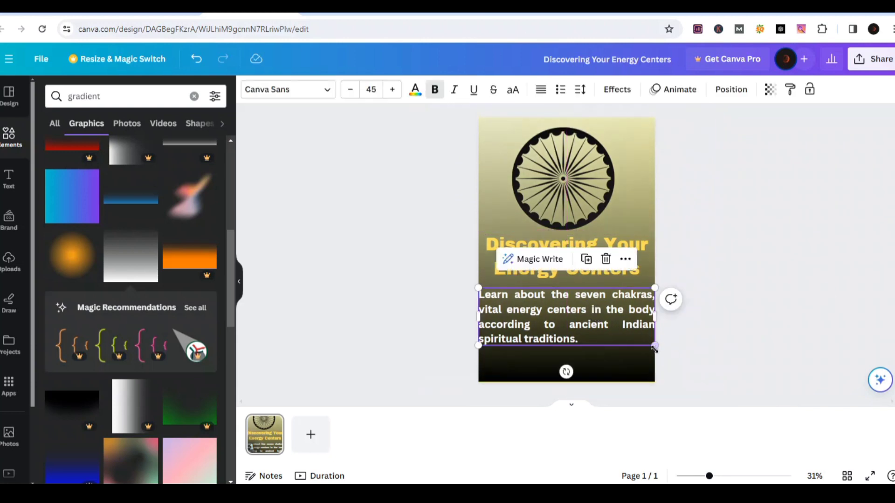
pyautogui.moveTo(654, 343); pyautogui.dragTo(643, 332)
pyautogui.click(731, 325)
pyautogui.click(572, 325)
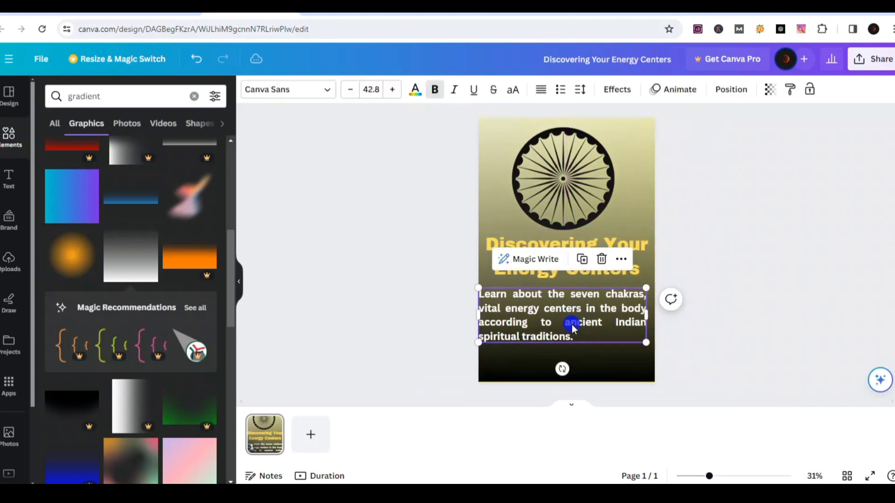
pyautogui.moveTo(571, 324); pyautogui.dragTo(575, 326)
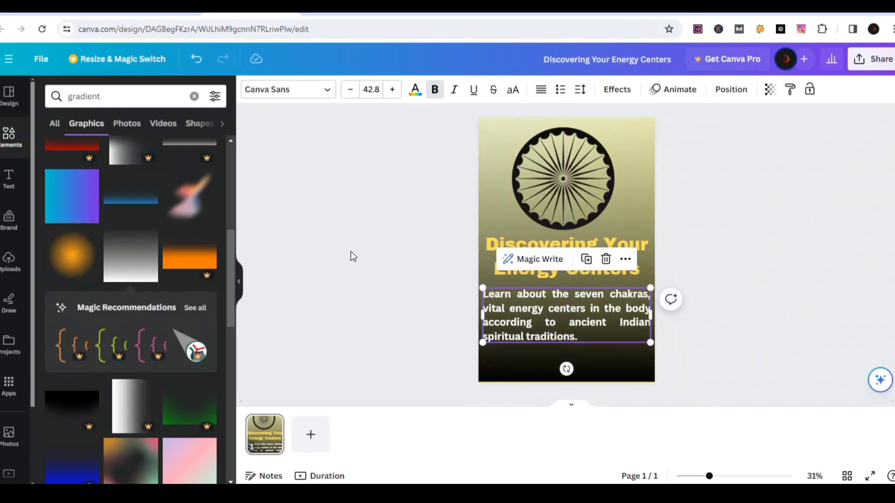
pyautogui.click(439, 284)
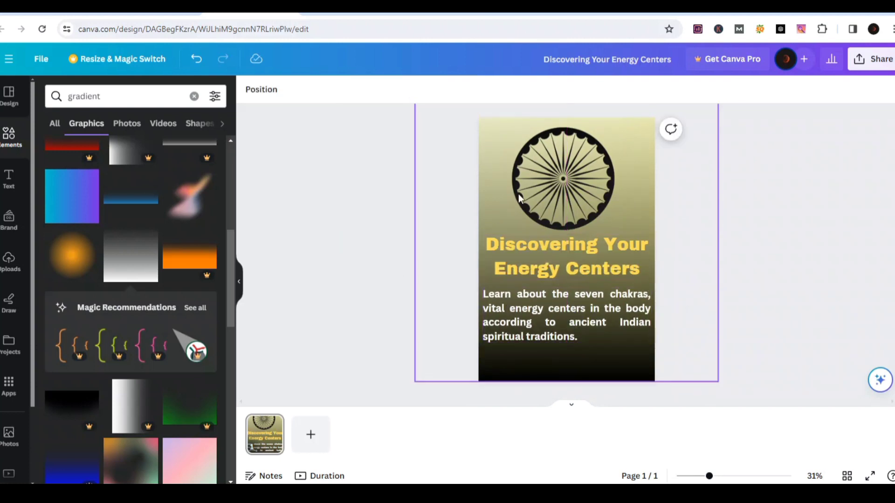
# Shift the gradient slightly down so it reaches the page's bottom edge.
pyautogui.click(555, 167)
pyautogui.moveTo(562, 177); pyautogui.dragTo(566, 182)
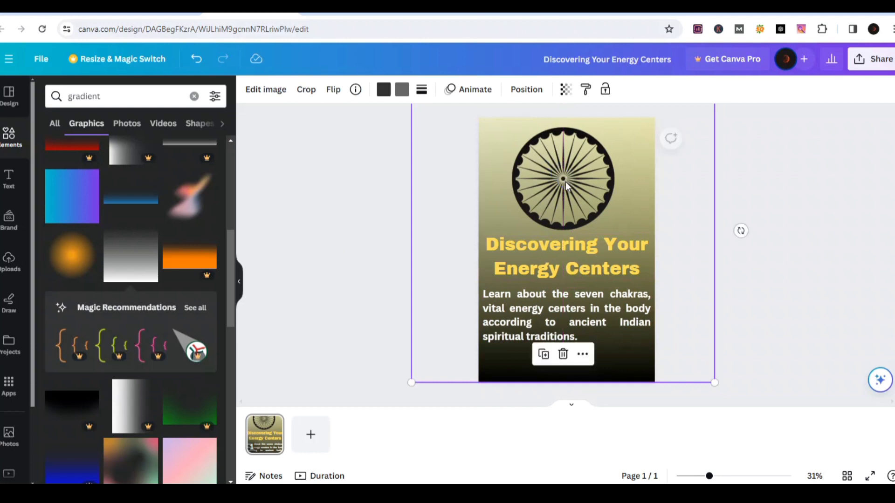
pyautogui.click(340, 186)
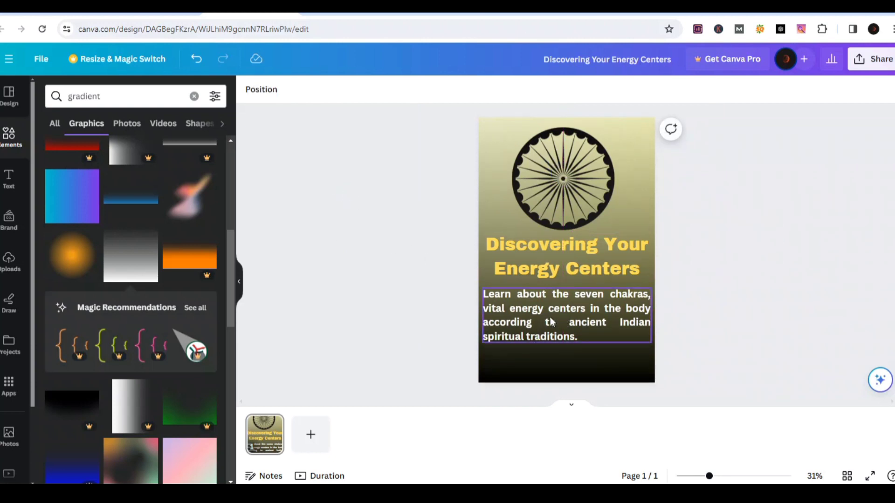
pyautogui.click(561, 257)
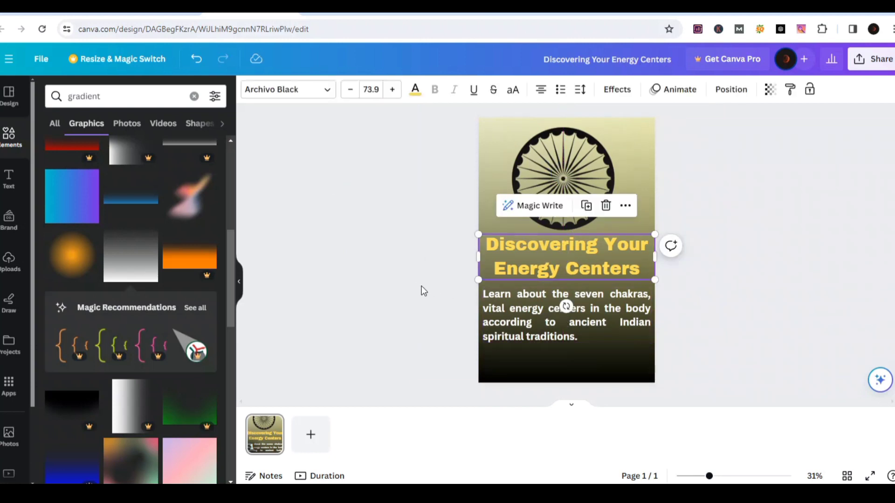
pyautogui.click(354, 304)
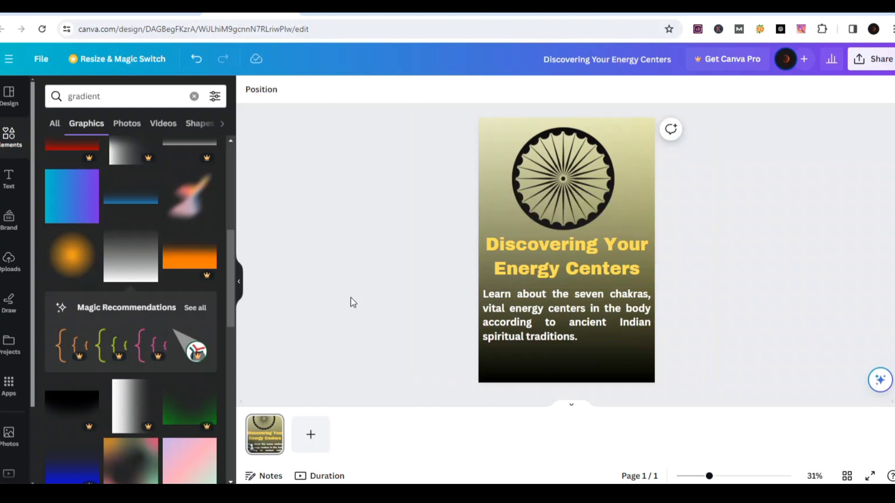
# Add another heading to the page and replace its text with "Click The Link On Right".
pyautogui.click(8, 180)
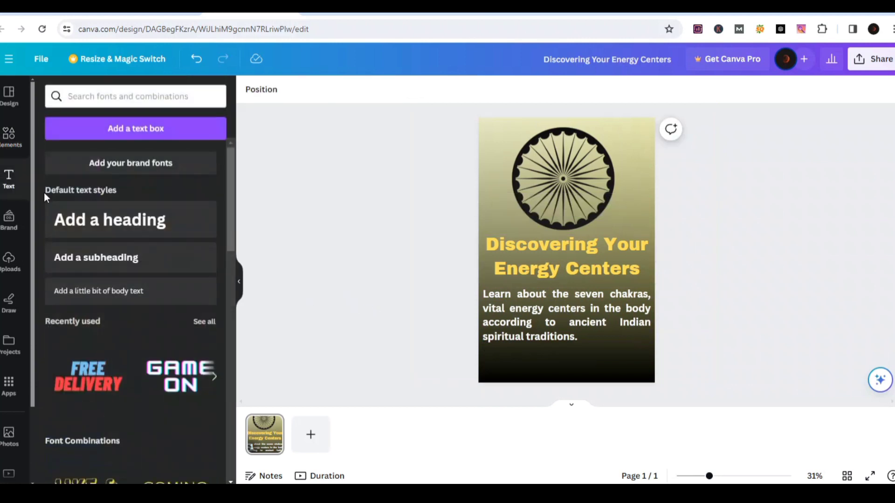
pyautogui.click(85, 225)
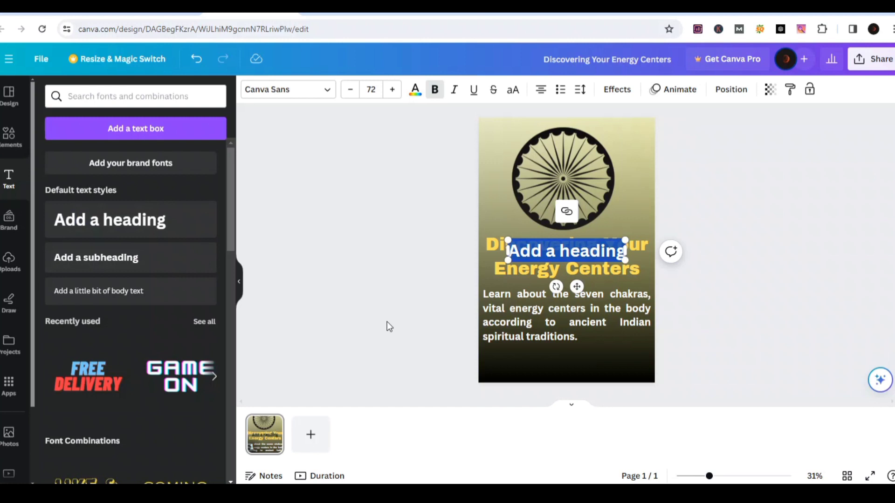
pyautogui.write('c')
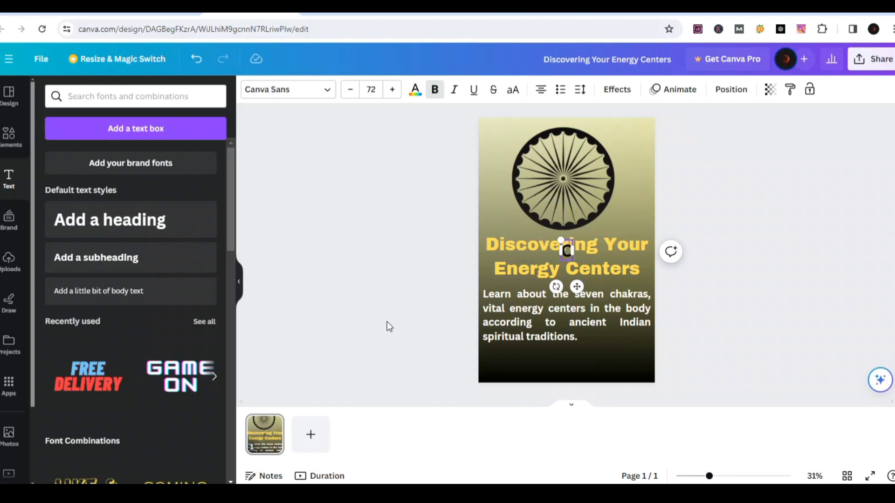
pyautogui.write('lik')
pyautogui.press('BackSpace')
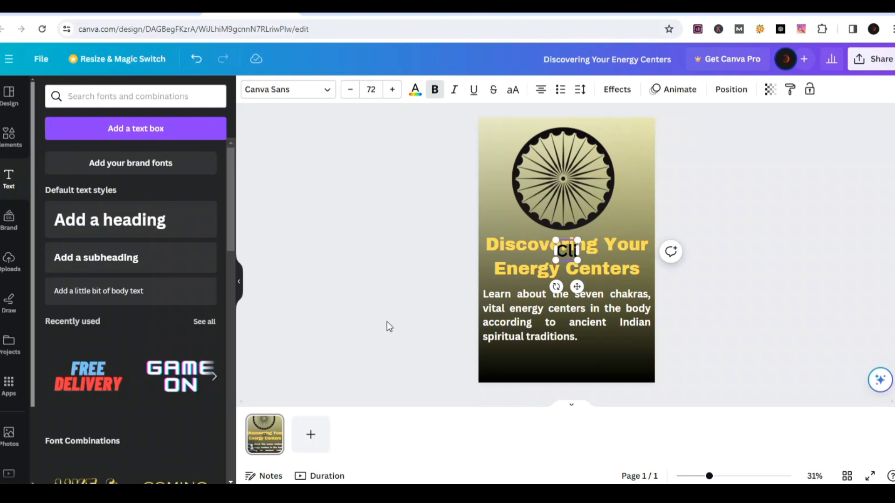
pyautogui.write('ck Th')
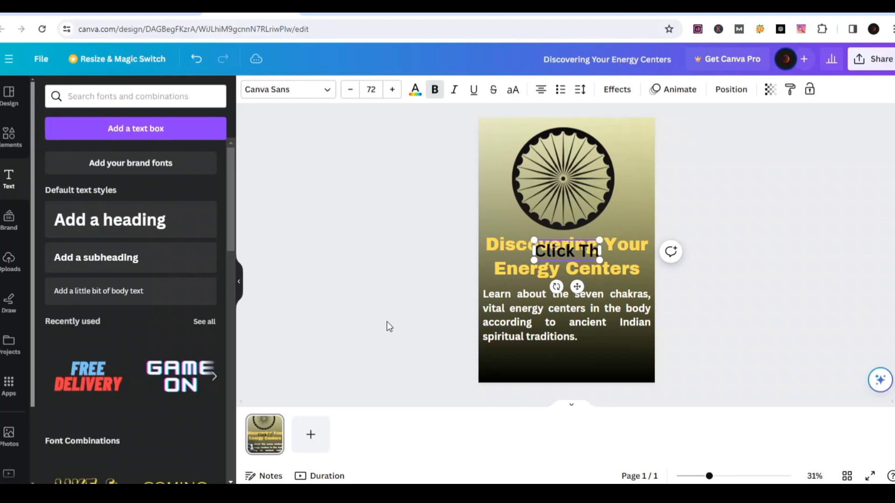
pyautogui.write('e Li')
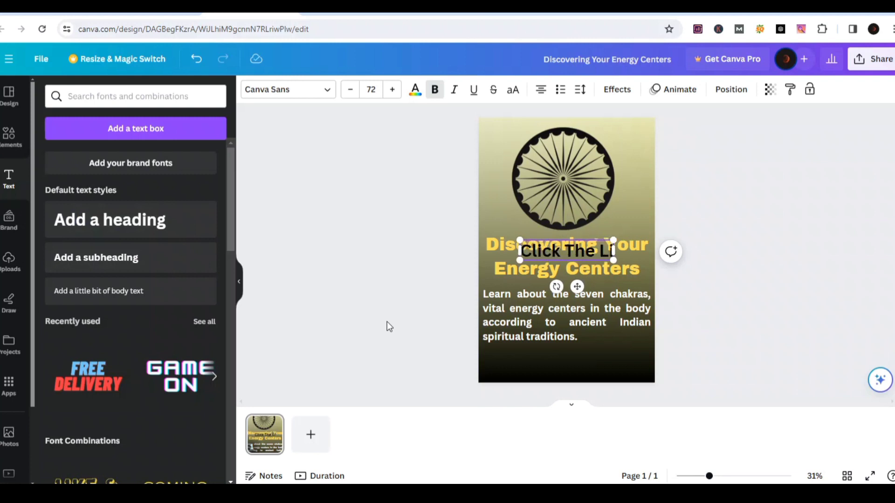
pyautogui.write('nk On')
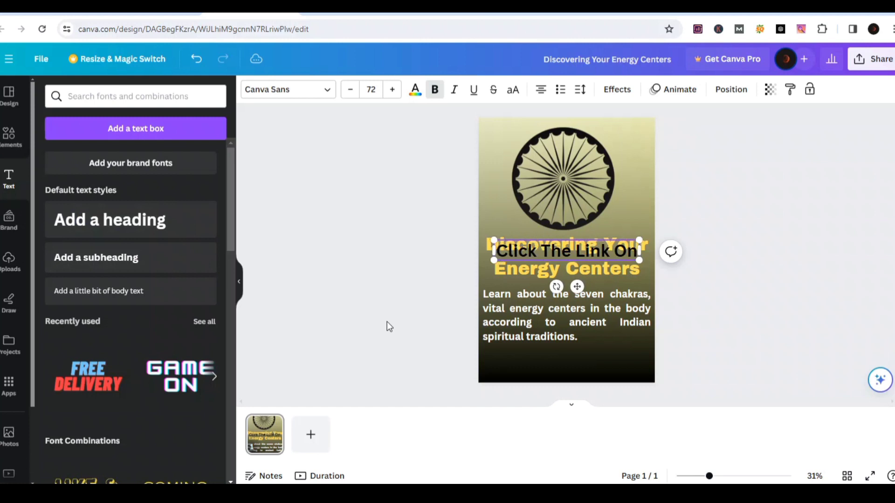
pyautogui.write(' Right')
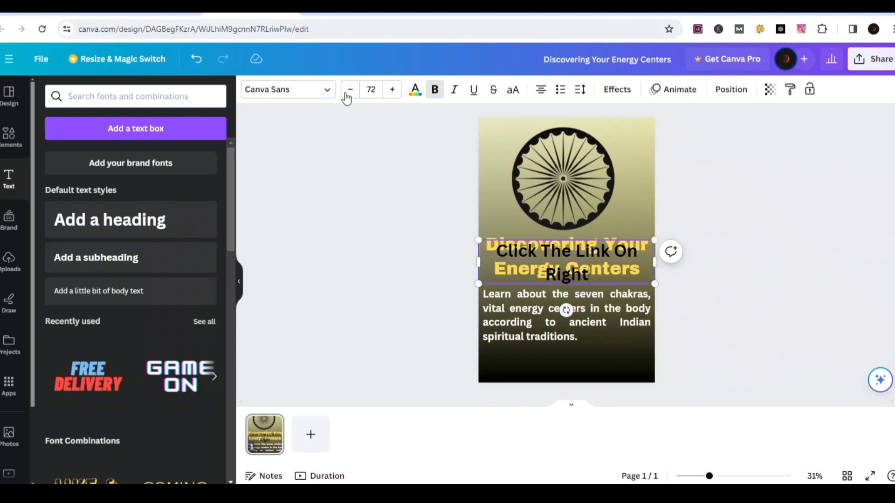
# Set the "Click The Link On Right" text to font size 45 and place it centered below the description.
pyautogui.click(371, 88)
pyautogui.write('45')
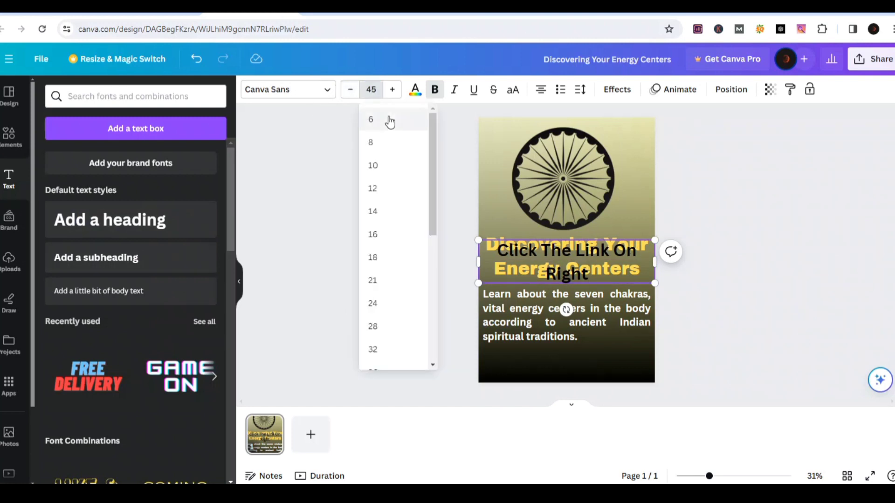
pyautogui.press('Return')
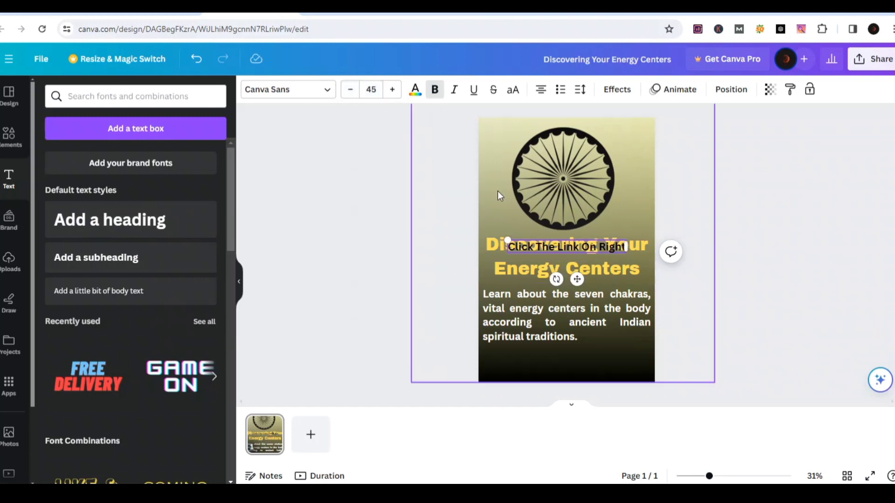
pyautogui.click(675, 230)
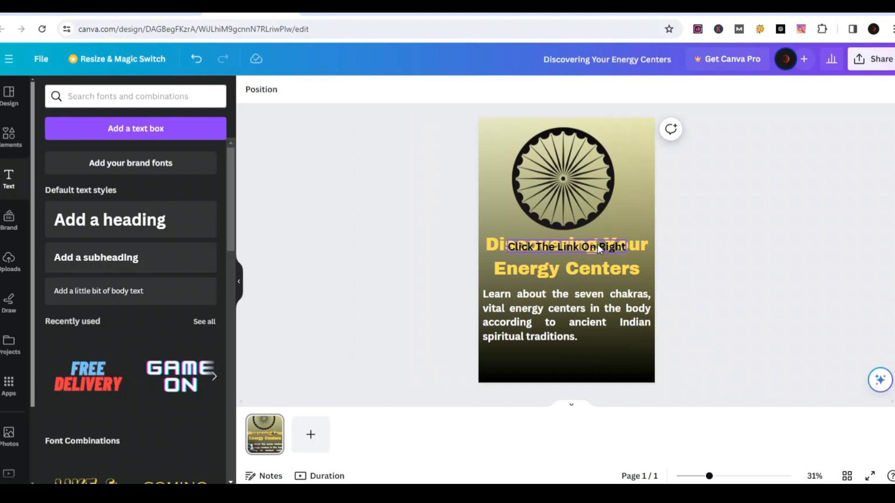
pyautogui.moveTo(590, 247); pyautogui.dragTo(588, 357)
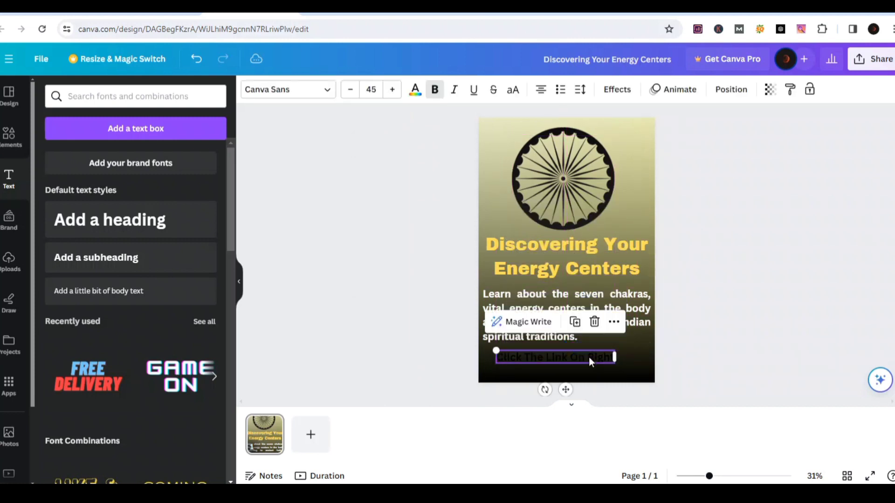
pyautogui.click(592, 355)
pyautogui.moveTo(523, 359); pyautogui.dragTo(529, 357)
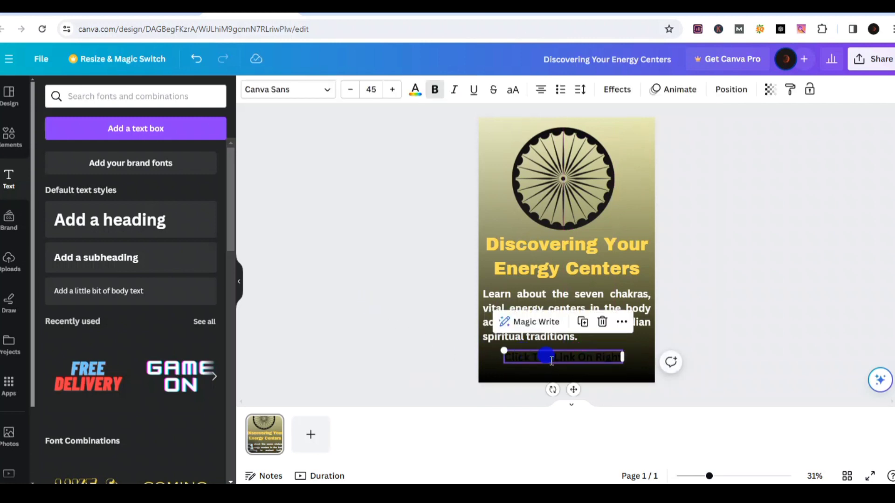
# Give the "Click The Link On Right" text a yellow Background effect and shift it slightly to the right.
pyautogui.doubleClick(551, 360)
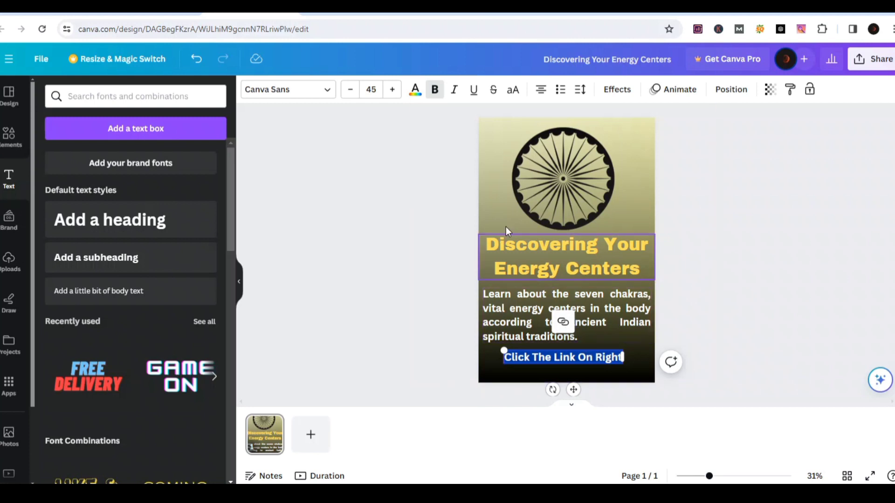
pyautogui.click(414, 89)
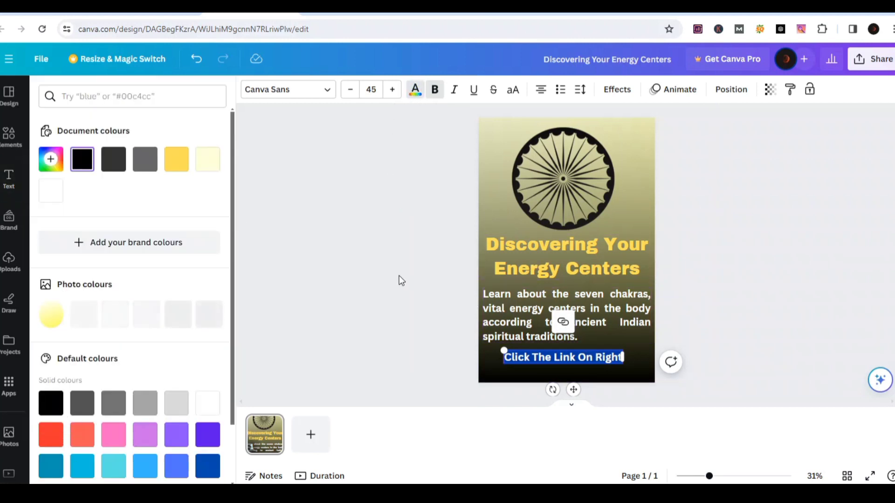
pyautogui.click(616, 89)
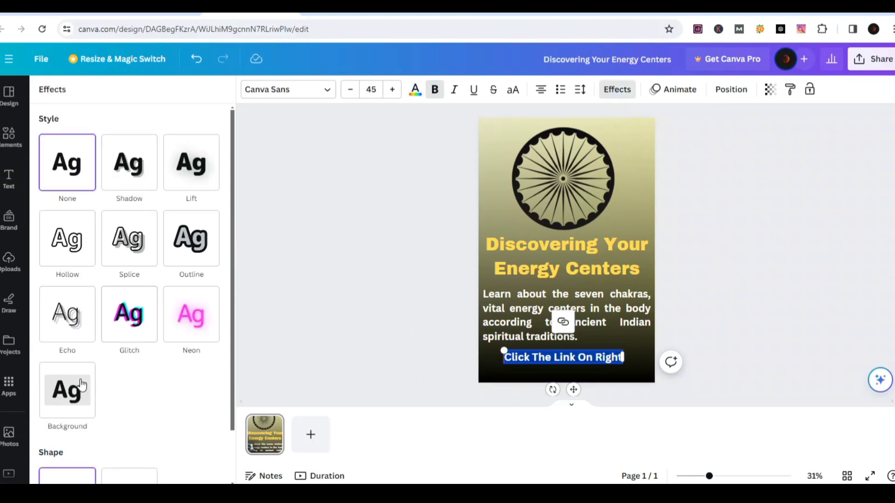
pyautogui.click(67, 390)
pyautogui.click(425, 306)
pyautogui.click(389, 317)
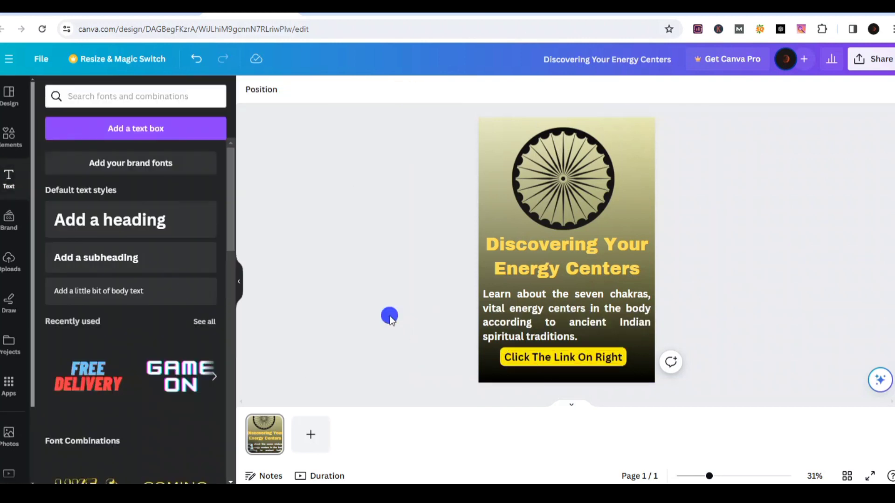
pyautogui.moveTo(554, 357); pyautogui.dragTo(565, 356)
pyautogui.click(359, 254)
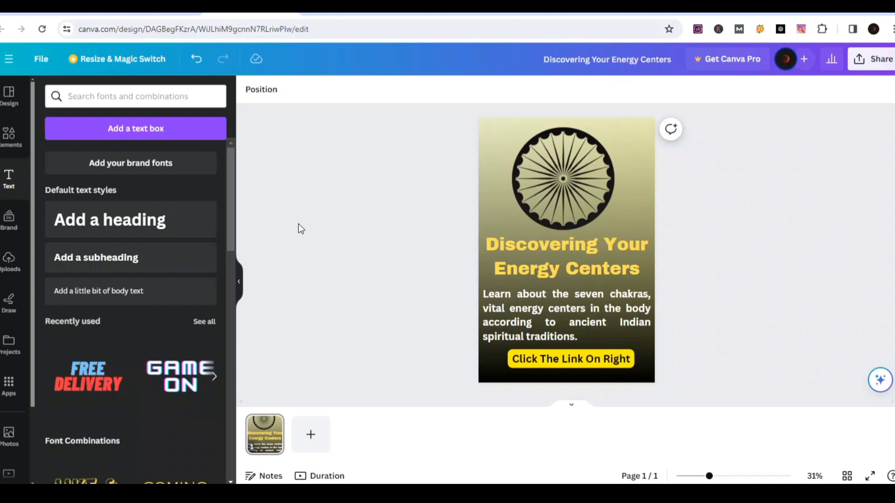
# Switch to ChatGPT and read through the chakra slide titles and descriptions.
pyautogui.hotkey('ctrl', 'Tab')
pyautogui.scroll(-4, 361, 296)
pyautogui.scroll(-2, 361, 296)
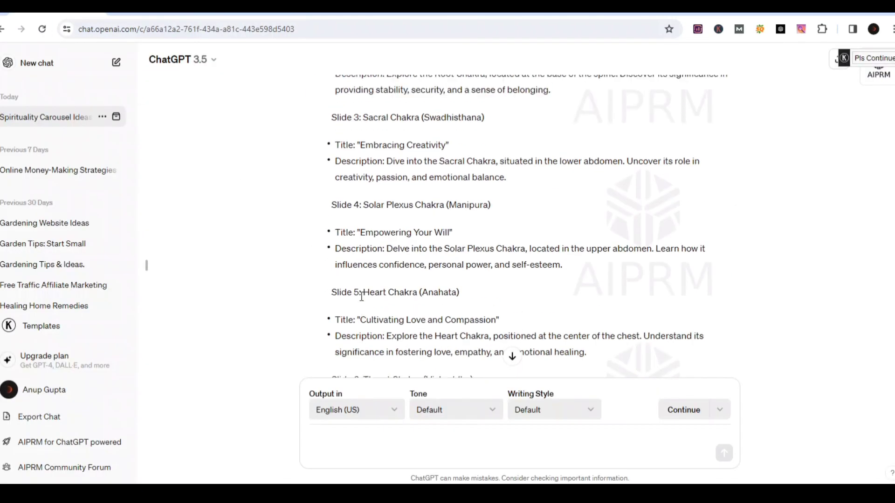
pyautogui.scroll(7, 361, 297)
# Switch to the five-page "Journey Through the Chakras" design in Canva and look at its pages from first to last.
pyautogui.click(327, 14)
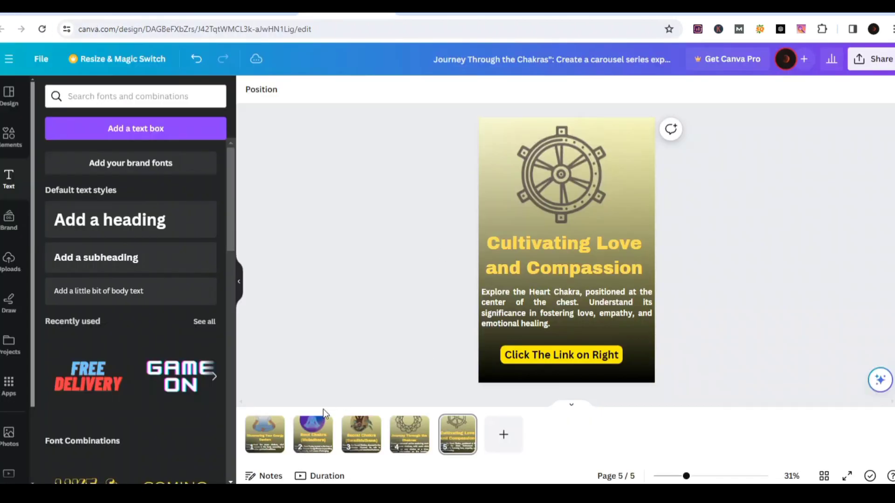
pyautogui.click(261, 434)
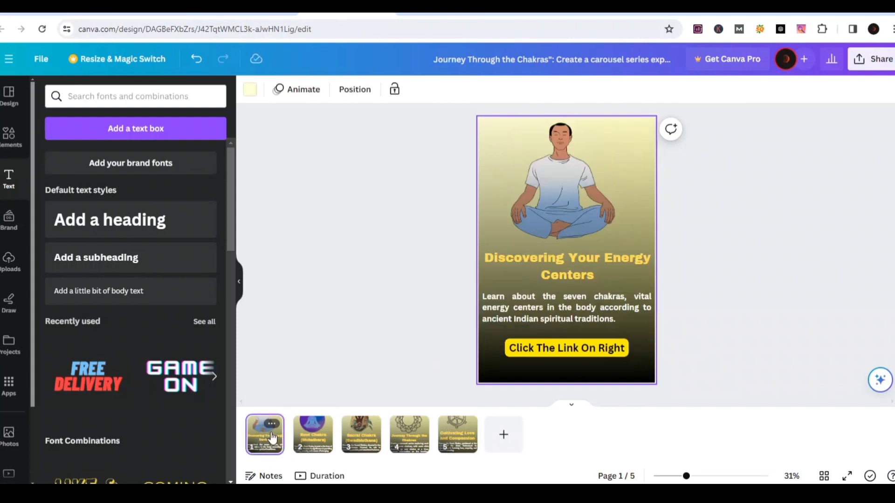
pyautogui.click(322, 439)
pyautogui.click(362, 434)
pyautogui.click(409, 434)
pyautogui.click(457, 435)
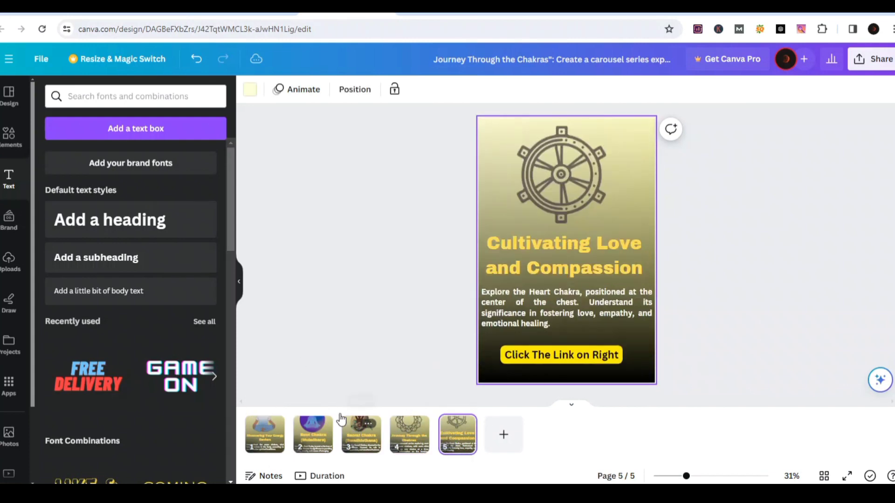
# Switch back to ChatGPT and check the titles and descriptions of the first four slides.
pyautogui.hotkey('ctrl', 'Tab')
pyautogui.scroll(-6, 345, 263)
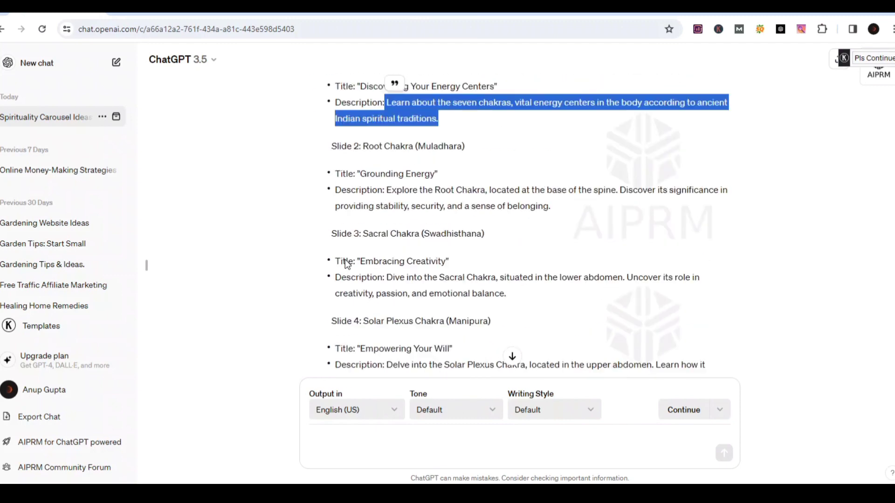
pyautogui.scroll(1, 394, 96)
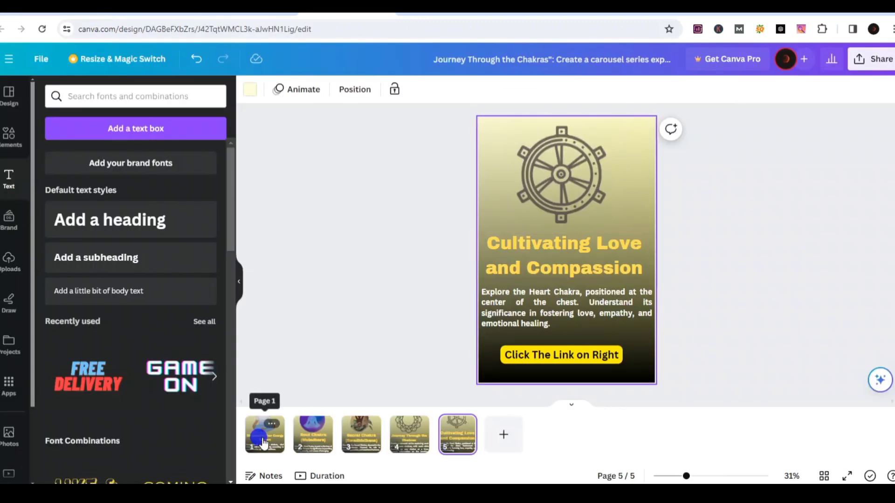
# Return to the five-page Canva carousel and review every slide's image, title, description and call-to-action, going forward and backward.
pyautogui.click(265, 443)
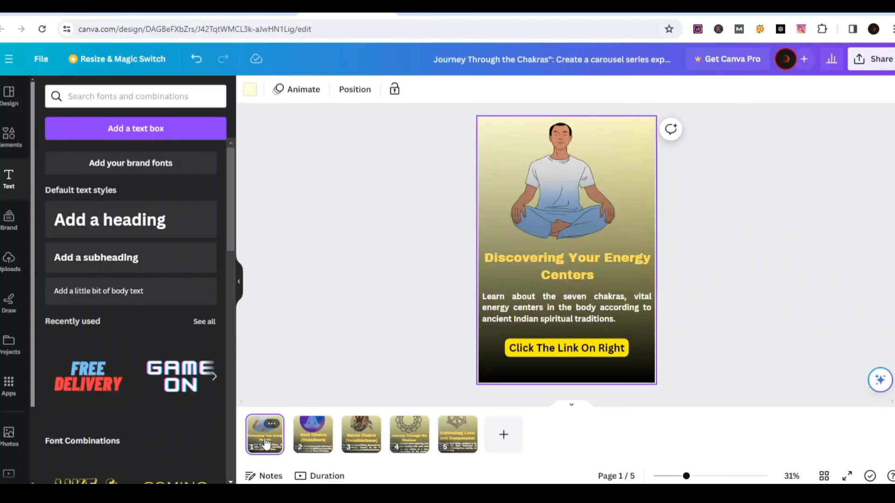
pyautogui.click(312, 445)
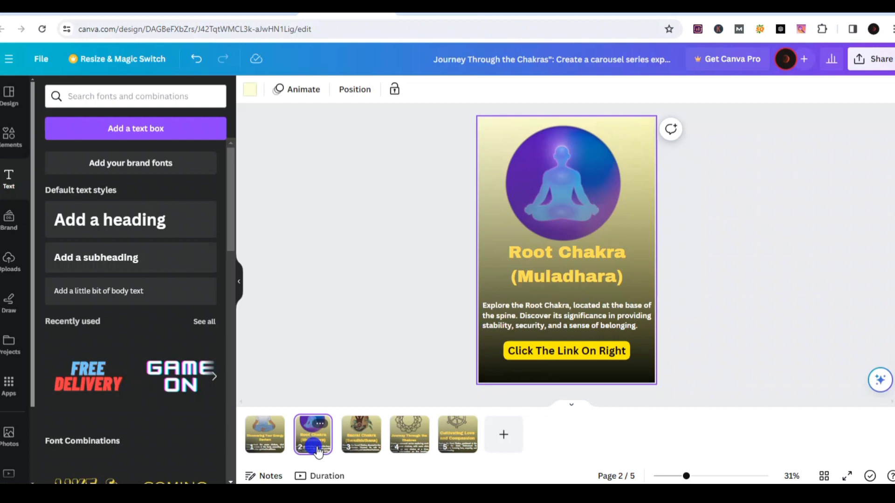
pyautogui.click(364, 448)
pyautogui.click(408, 440)
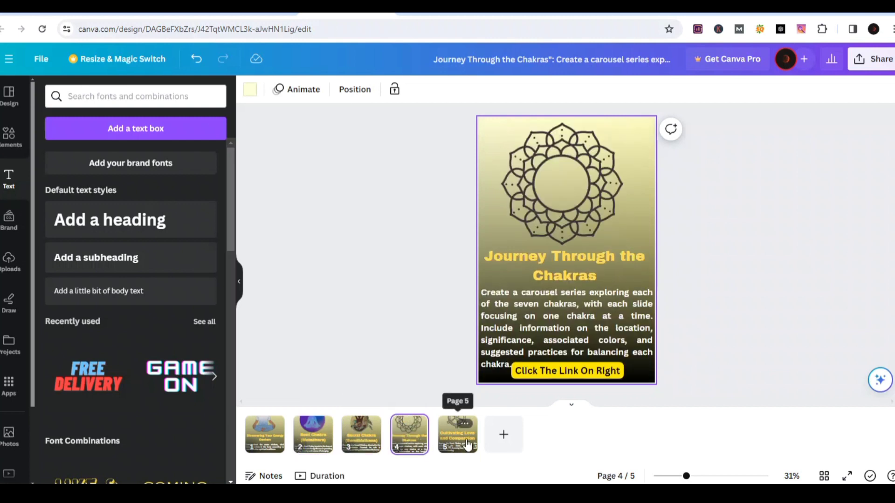
pyautogui.click(467, 445)
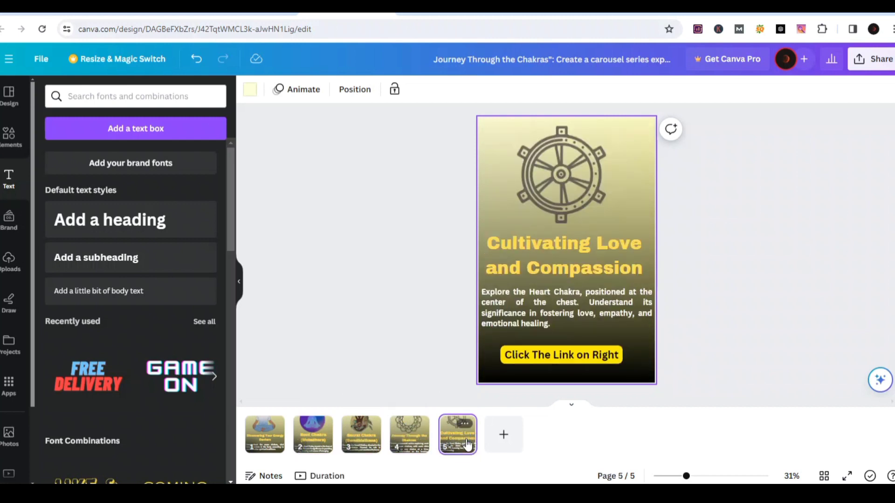
pyautogui.click(406, 441)
pyautogui.click(367, 445)
pyautogui.click(313, 435)
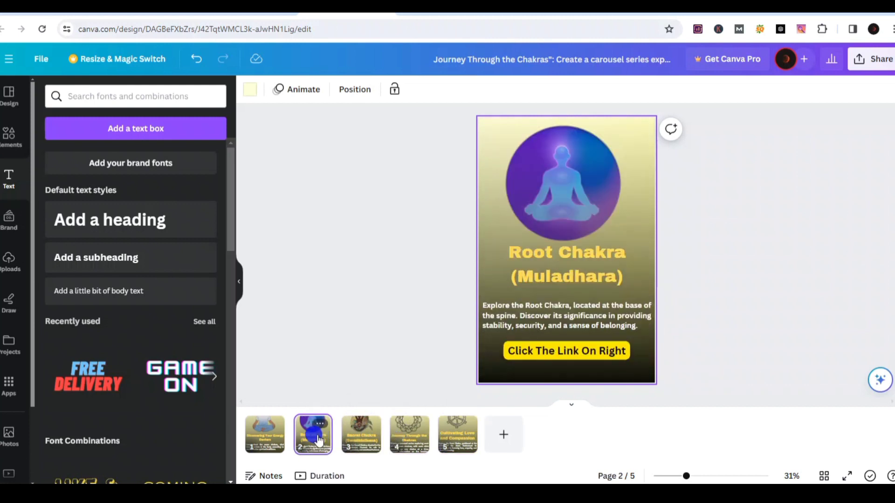
pyautogui.click(272, 424)
pyautogui.click(452, 386)
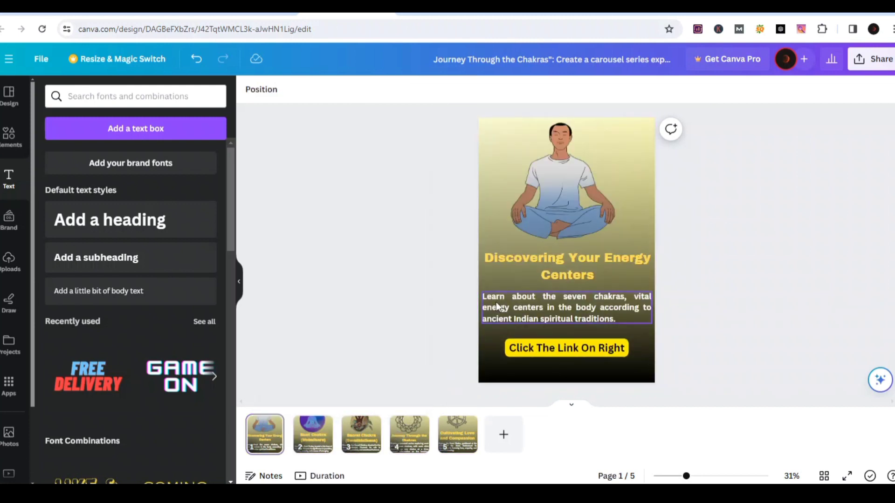
pyautogui.click(312, 434)
pyautogui.click(366, 438)
pyautogui.click(410, 440)
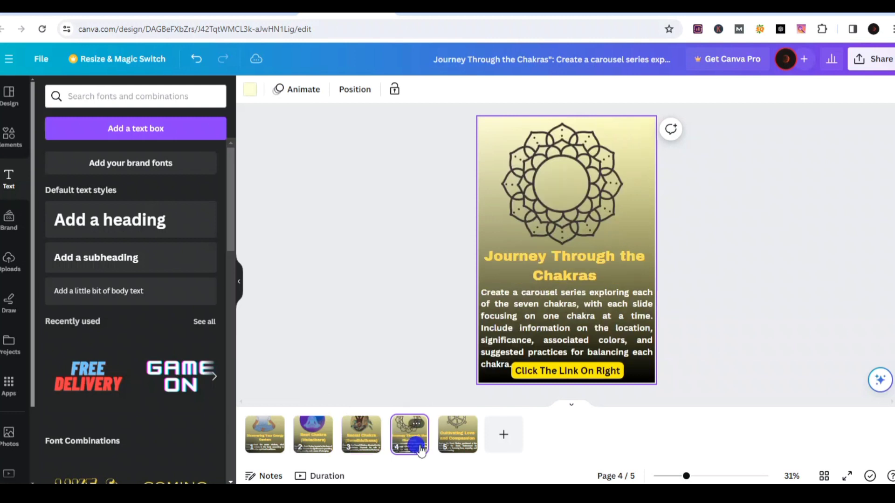
pyautogui.click(445, 443)
# Go back to the carousel's first page and open the download options for the design.
pyautogui.click(278, 434)
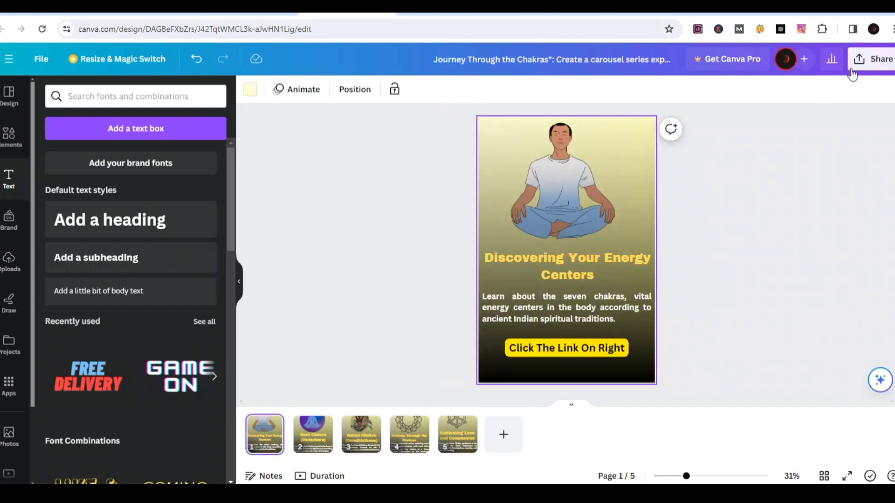
pyautogui.click(873, 60)
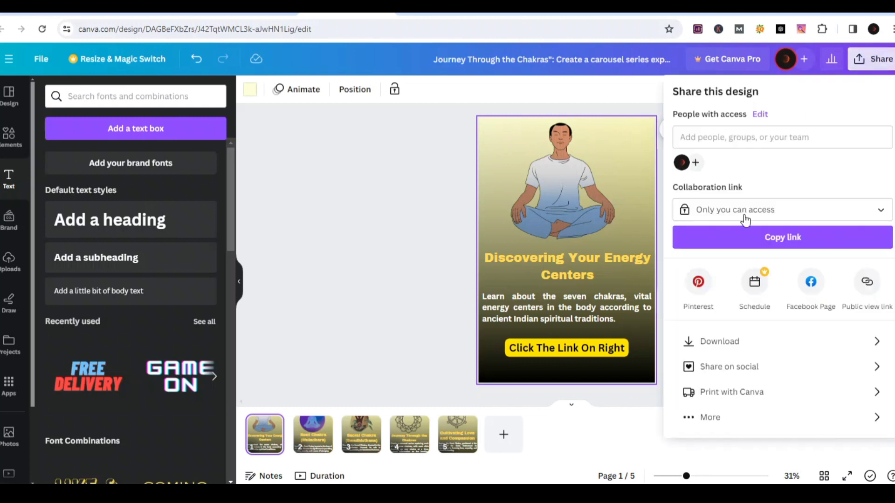
pyautogui.click(733, 342)
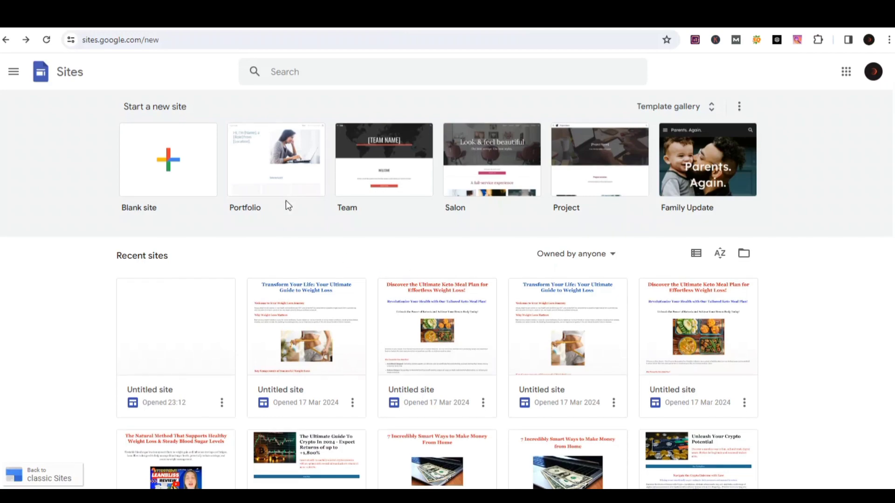
# Switch to the Google Sites home page and look through the recent landing page sites.
pyautogui.scroll(-10, 286, 200)
pyautogui.scroll(-5, 286, 201)
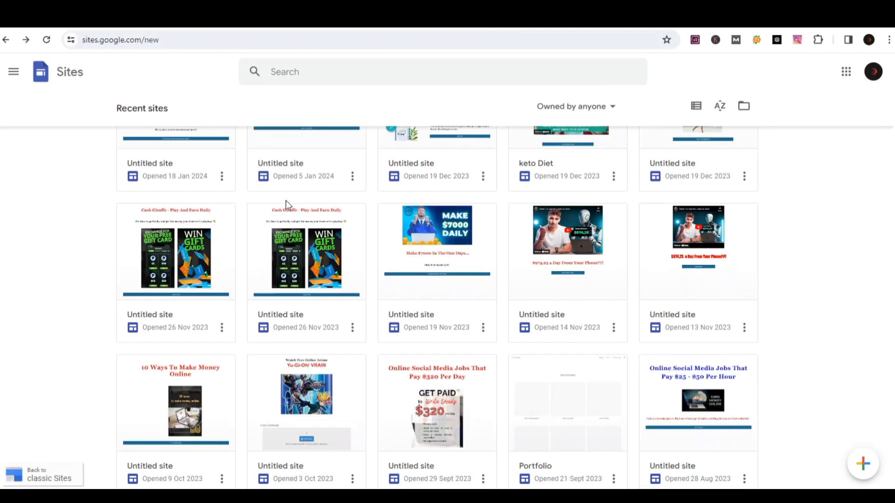
pyautogui.scroll(15, 286, 201)
pyautogui.scroll(-20, 286, 200)
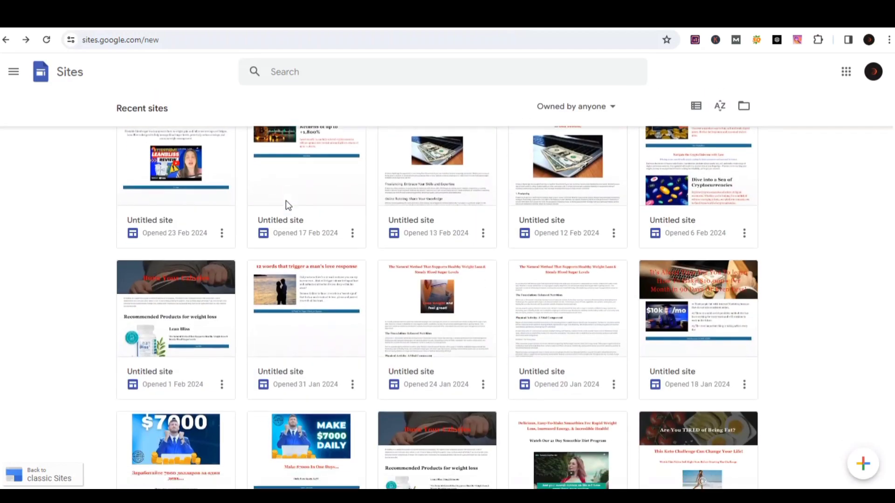
pyautogui.scroll(20, 286, 200)
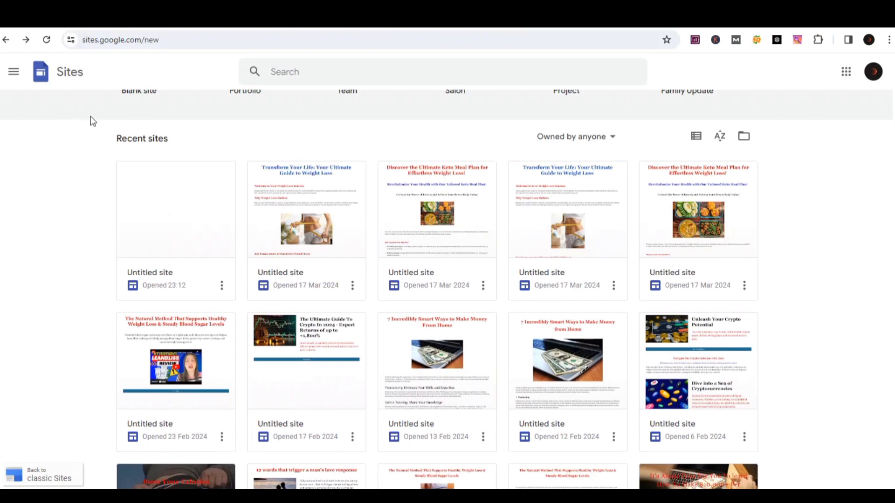
pyautogui.scroll(3, 277, 138)
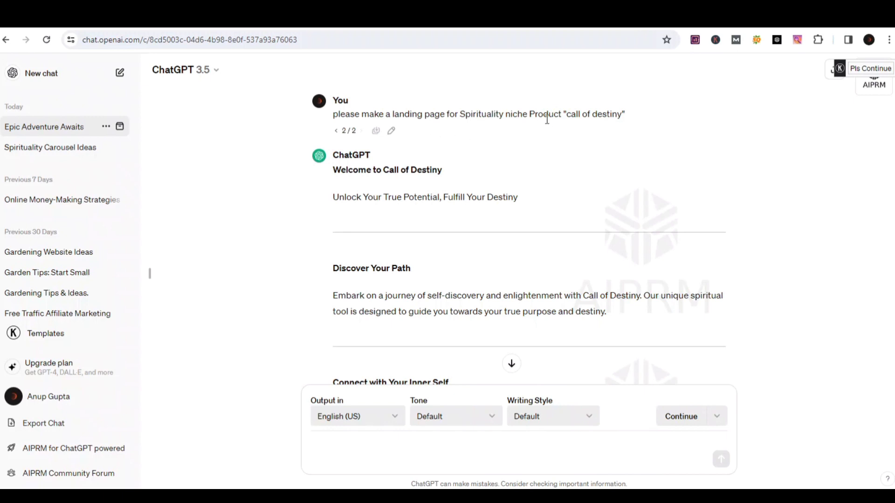
# Review ChatGPT's "call of destiny" landing page text and copy its "Welcome to Call of Destiny" heading with the tagline below.
pyautogui.scroll(-15, 606, 149)
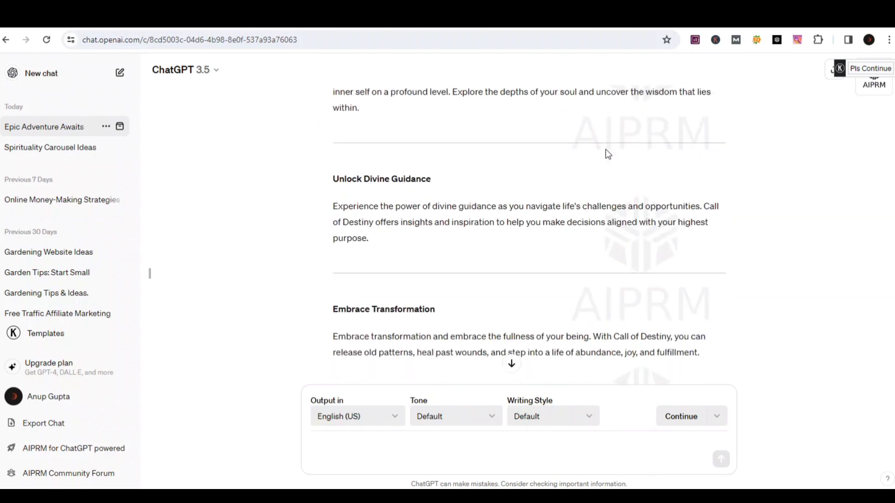
pyautogui.scroll(15, 606, 150)
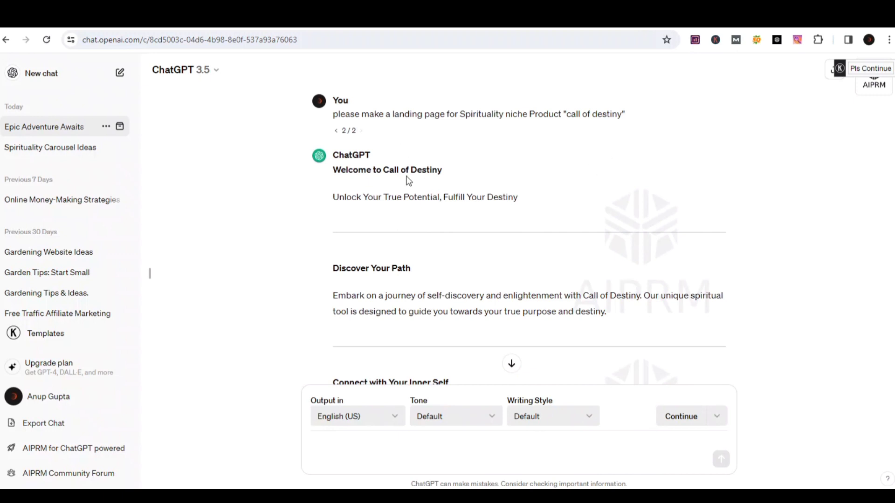
pyautogui.moveTo(332, 168); pyautogui.dragTo(557, 214)
pyautogui.hotkey('ctrl', 'c')
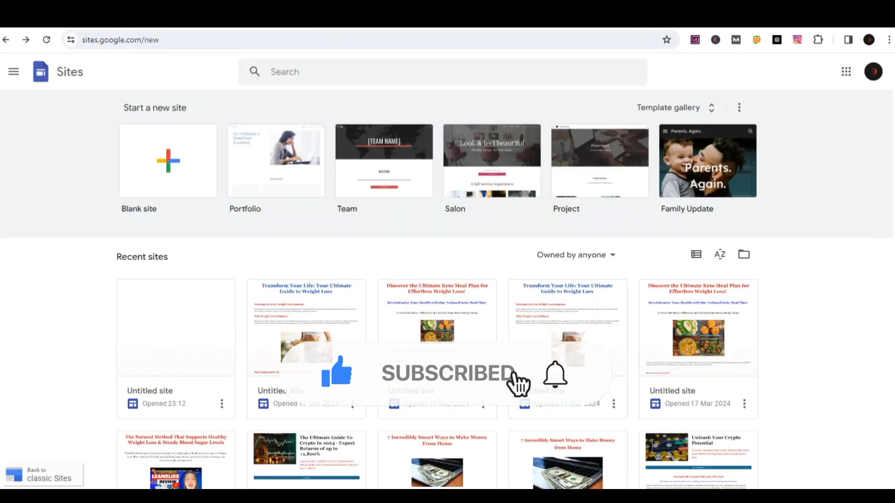
# Create a blank site in Google Sites and delete its page title and header section.
pyautogui.click(148, 184)
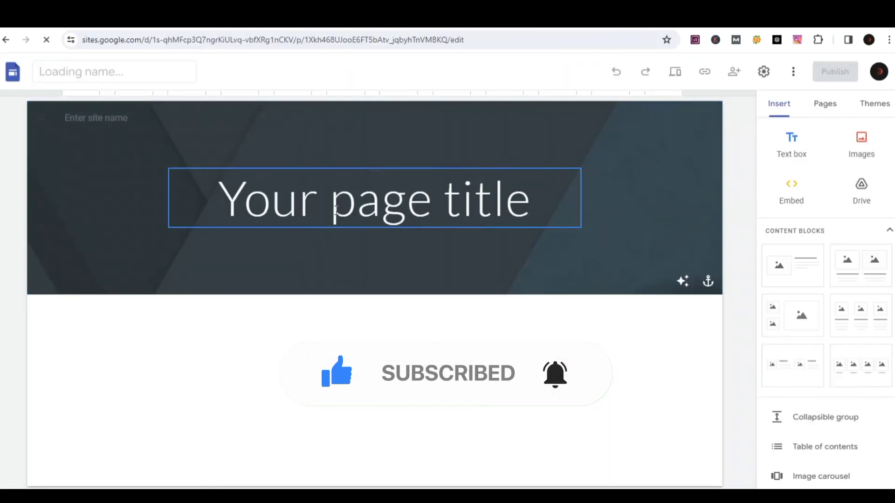
pyautogui.click(194, 184)
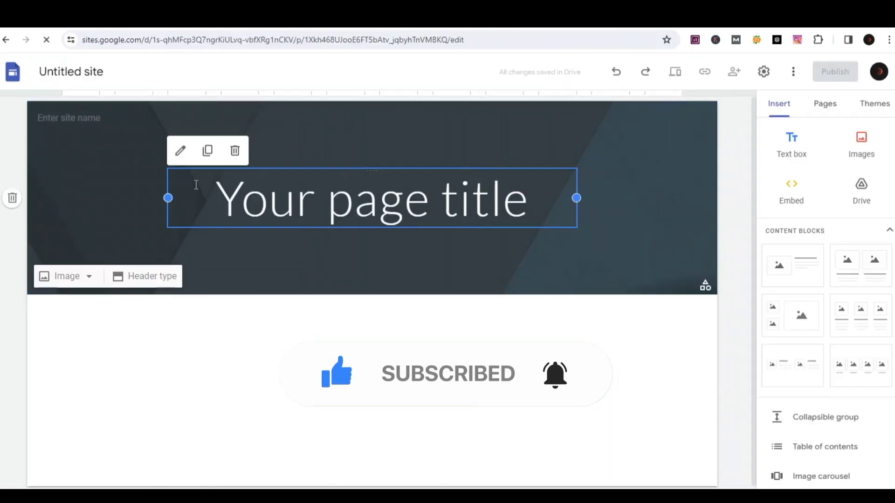
pyautogui.click(234, 153)
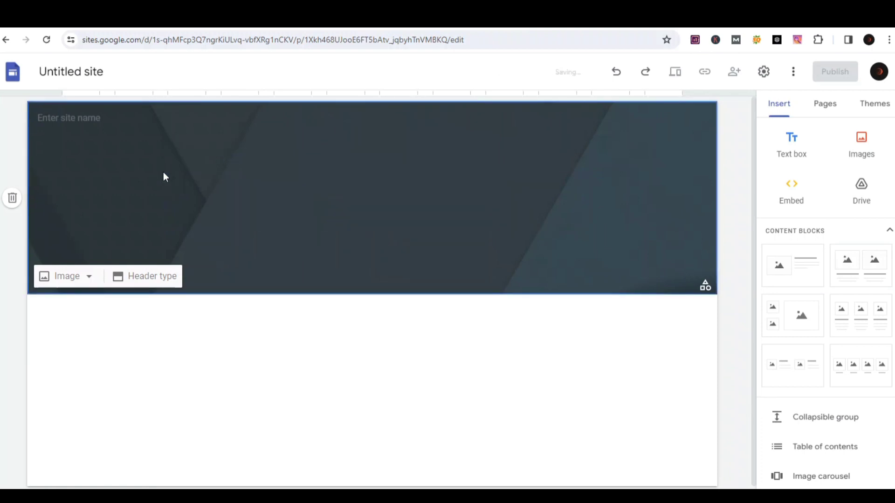
pyautogui.click(13, 199)
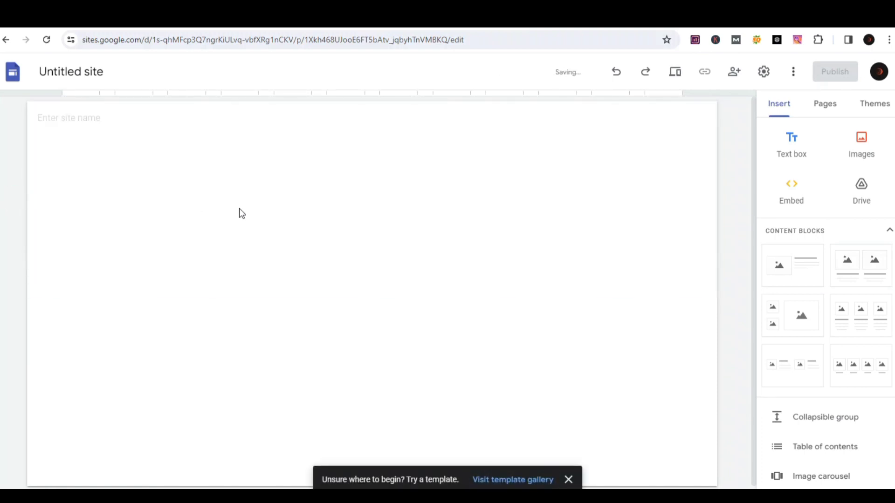
# Add a text box containing the copied "Welcome to Call of Destiny" heading and tagline, and remove the trailing blank line.
pyautogui.click(803, 148)
pyautogui.hotkey('ctrl', 'v')
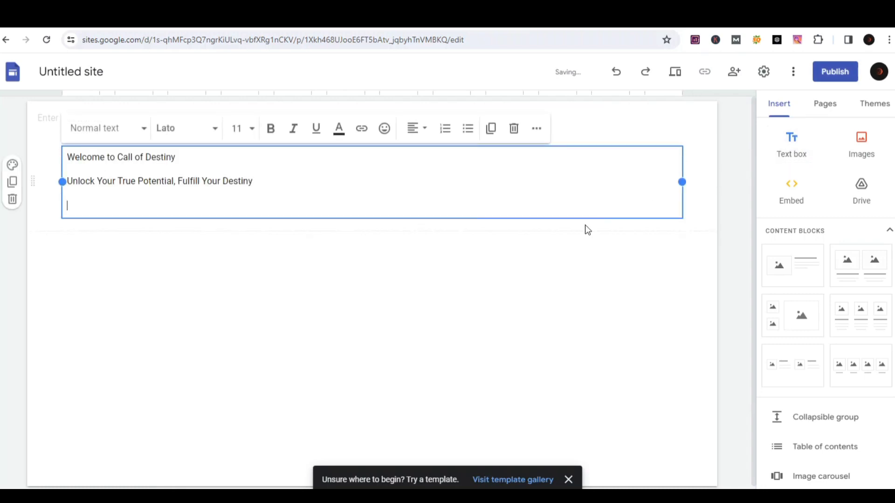
pyautogui.press('BackSpace')
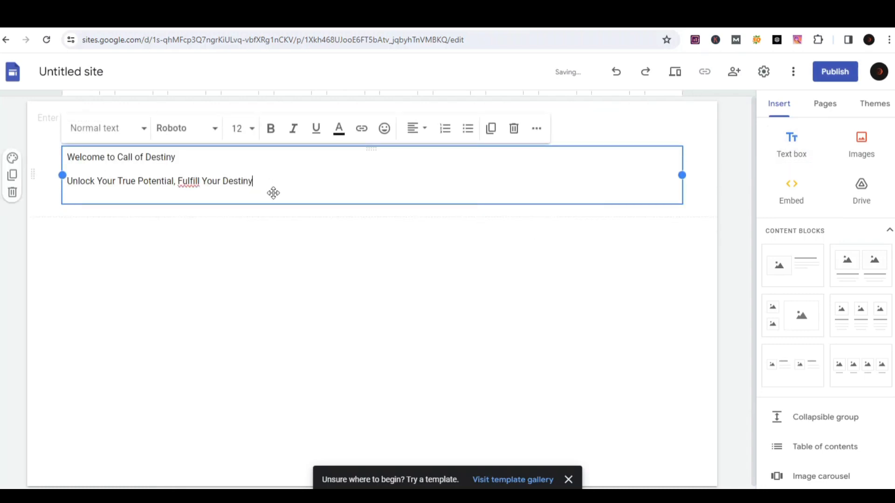
# Format the "Welcome to Call of Destiny" line with the Title style in Georgia at size 36.
pyautogui.moveTo(68, 157); pyautogui.dragTo(179, 157)
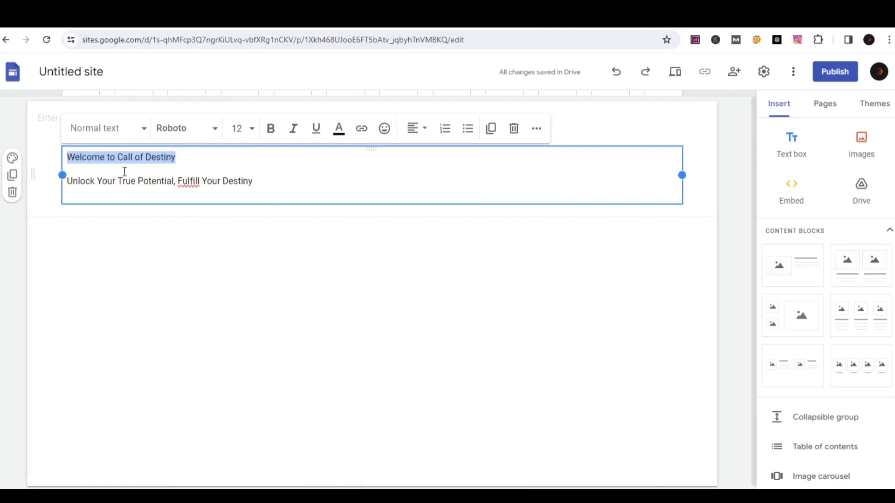
pyautogui.click(102, 133)
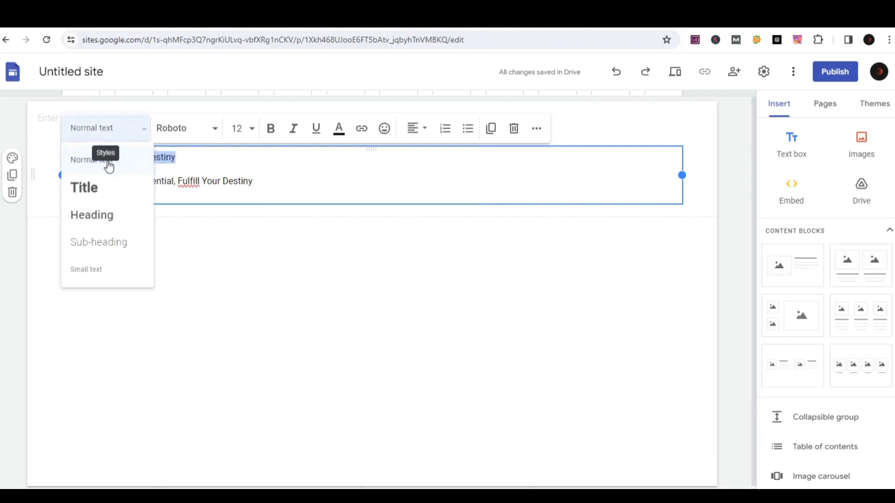
pyautogui.click(90, 185)
pyautogui.click(186, 128)
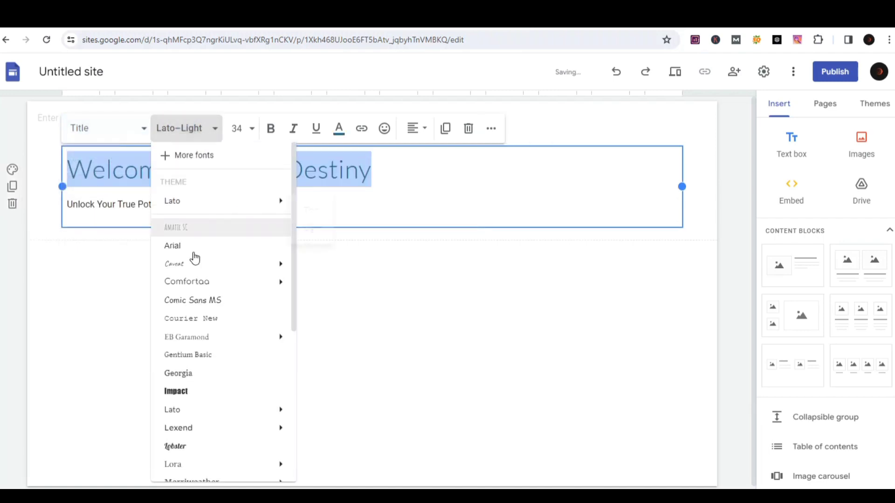
pyautogui.click(179, 373)
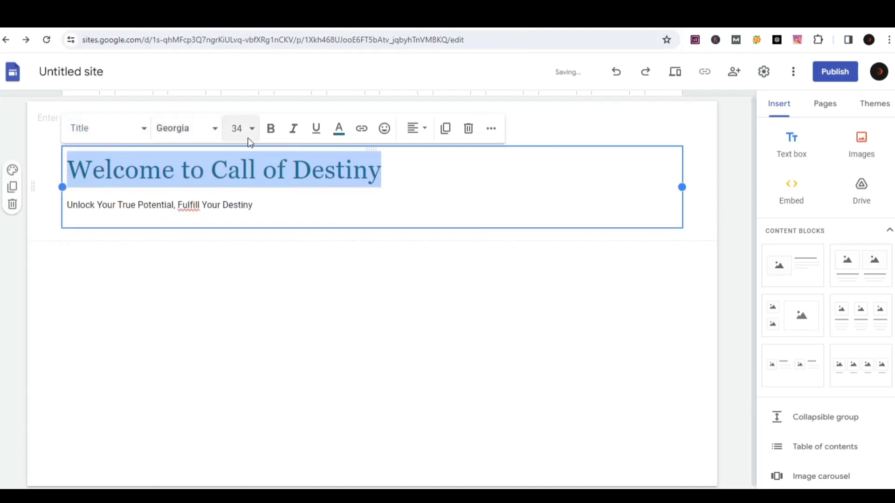
pyautogui.click(238, 128)
pyautogui.click(236, 405)
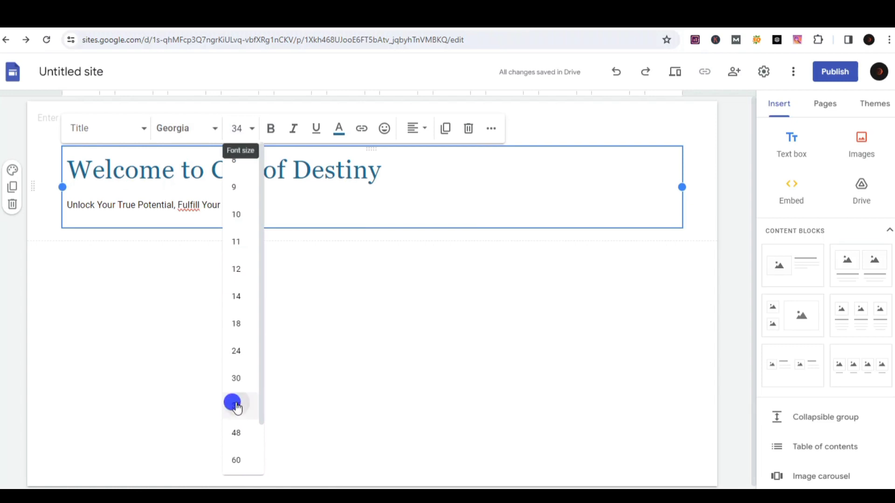
# Make the "Welcome to Call of Destiny" title bold and red, and centre it.
pyautogui.click(279, 135)
pyautogui.click(339, 128)
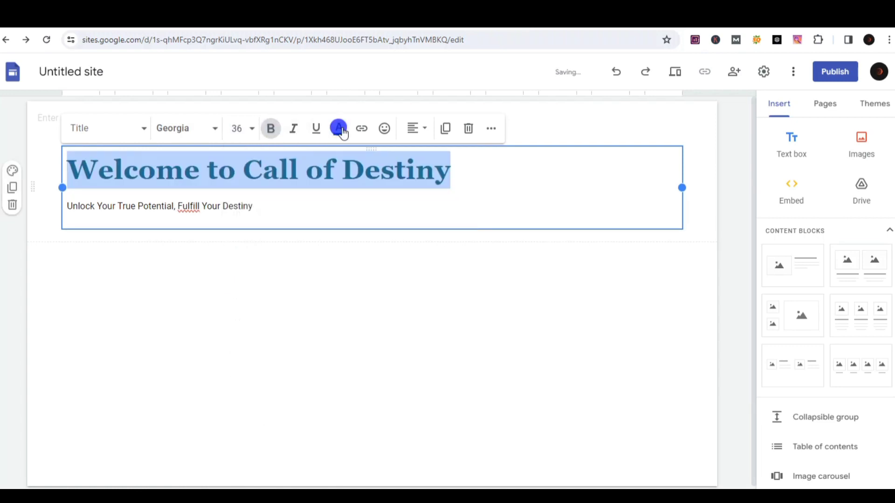
pyautogui.click(333, 176)
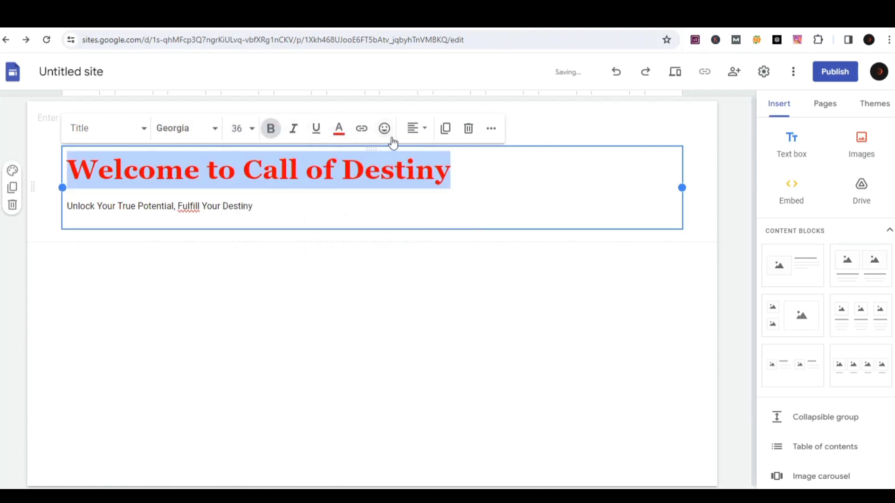
pyautogui.click(413, 129)
pyautogui.click(412, 187)
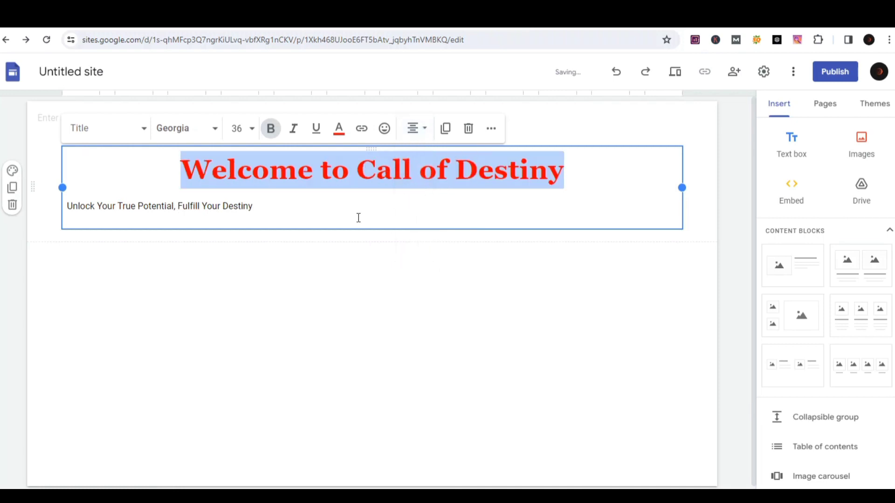
# Format the "Unlock Your True Potential, Fulfill Your Destiny" tagline with the Heading style in Georgia at size 24.
pyautogui.click(155, 206)
pyautogui.moveTo(70, 207); pyautogui.dragTo(266, 206)
pyautogui.click(96, 130)
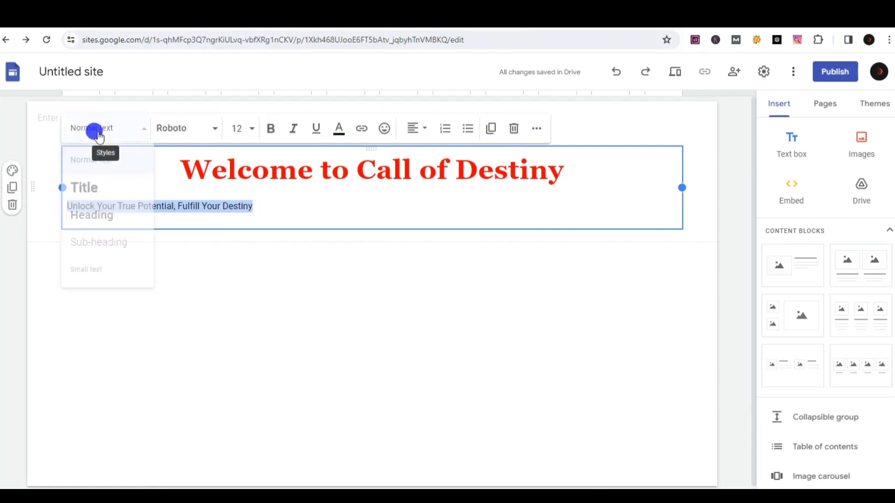
pyautogui.click(105, 209)
pyautogui.click(167, 139)
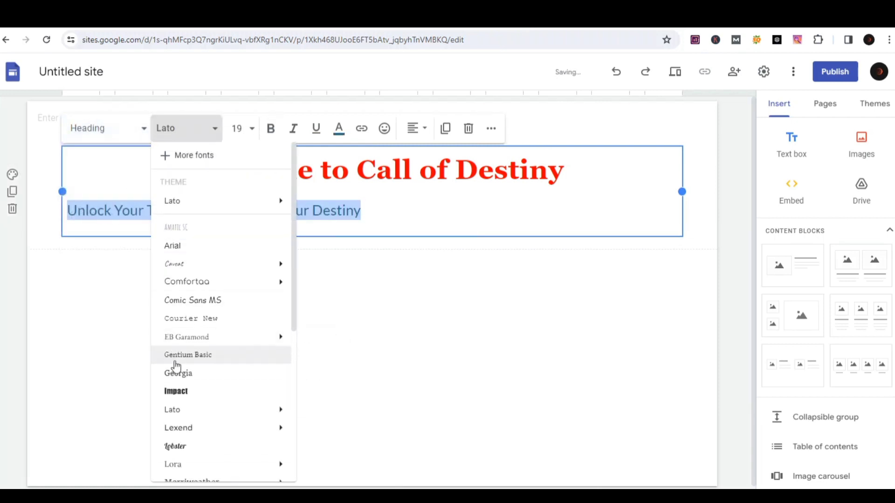
pyautogui.click(176, 368)
pyautogui.click(244, 130)
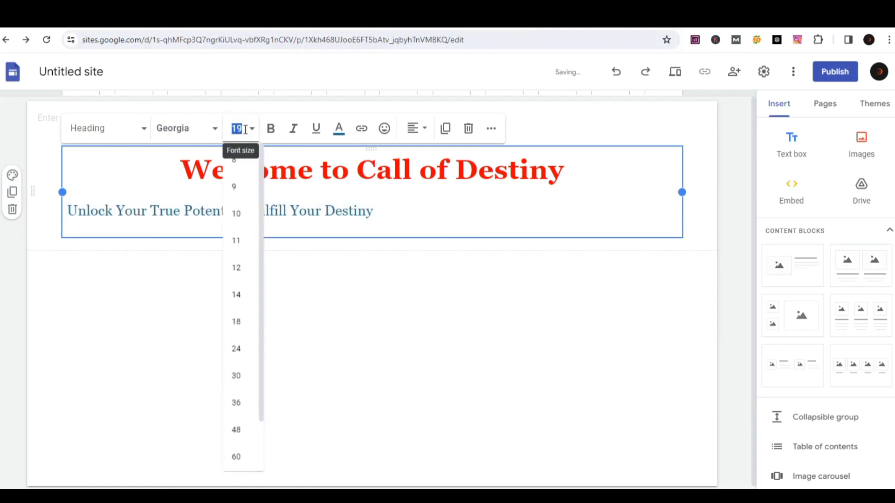
pyautogui.click(236, 354)
# Make the tagline below the title bold and black (#000000), and centre it.
pyautogui.click(270, 130)
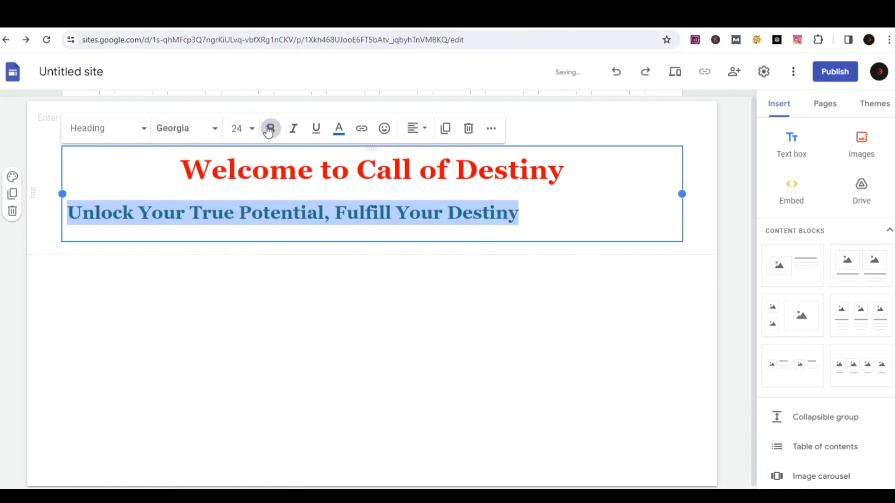
pyautogui.click(337, 132)
pyautogui.click(319, 157)
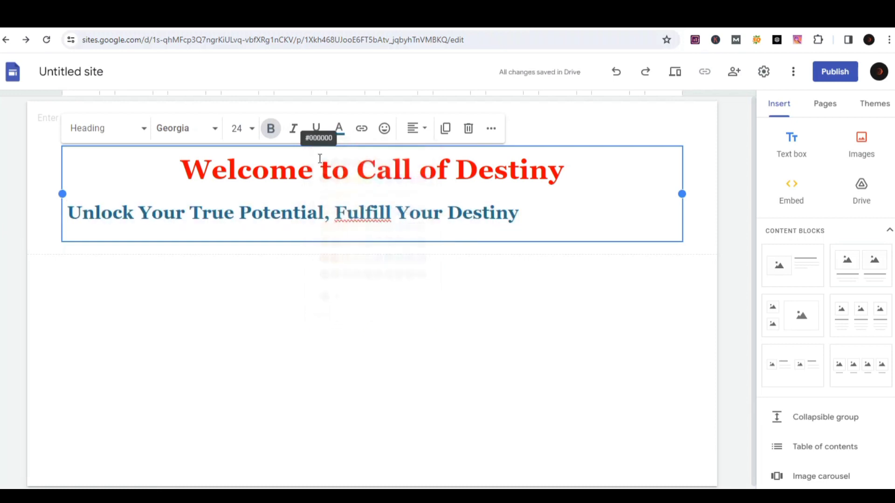
pyautogui.click(414, 129)
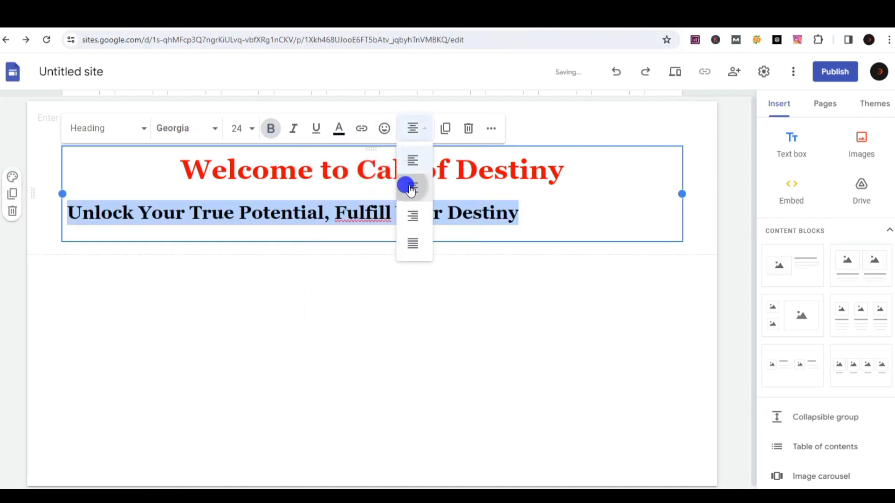
pyautogui.click(413, 188)
pyautogui.click(402, 289)
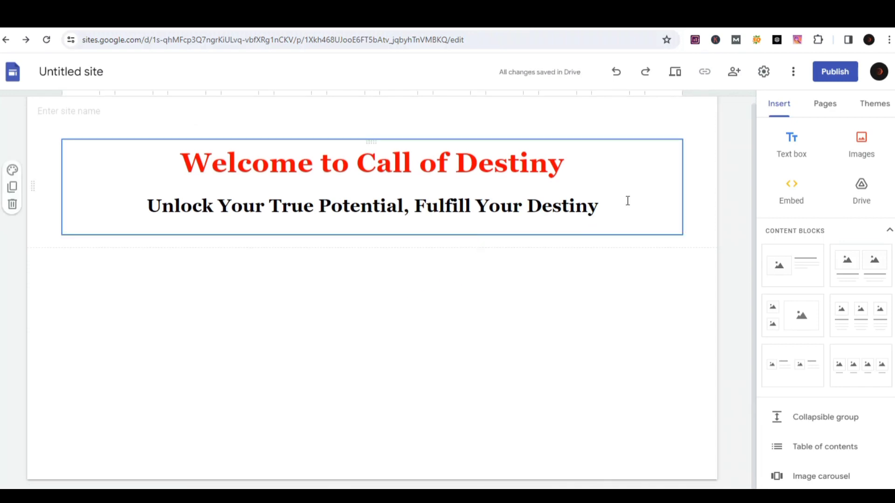
# Add a second text box containing the "Discover Your Path" heading and paragraph copied from ChatGPT, and remove the trailing blank lines.
pyautogui.click(784, 159)
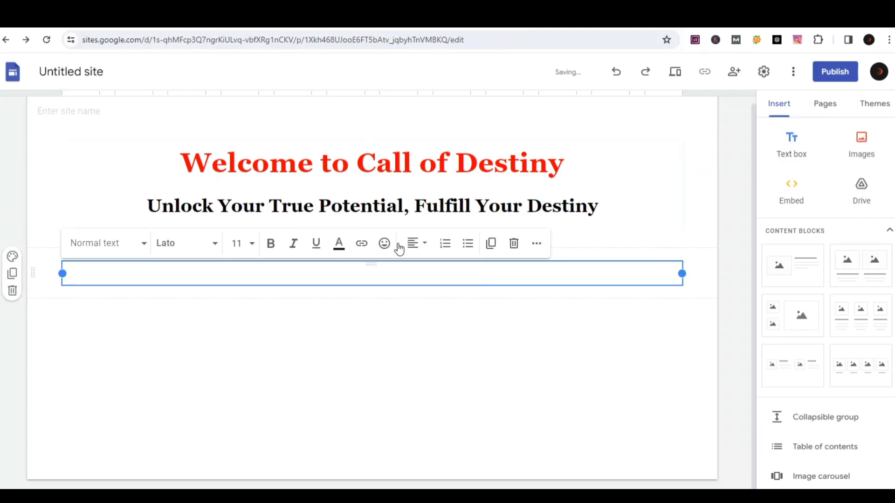
pyautogui.hotkey('ctrl', 'Tab')
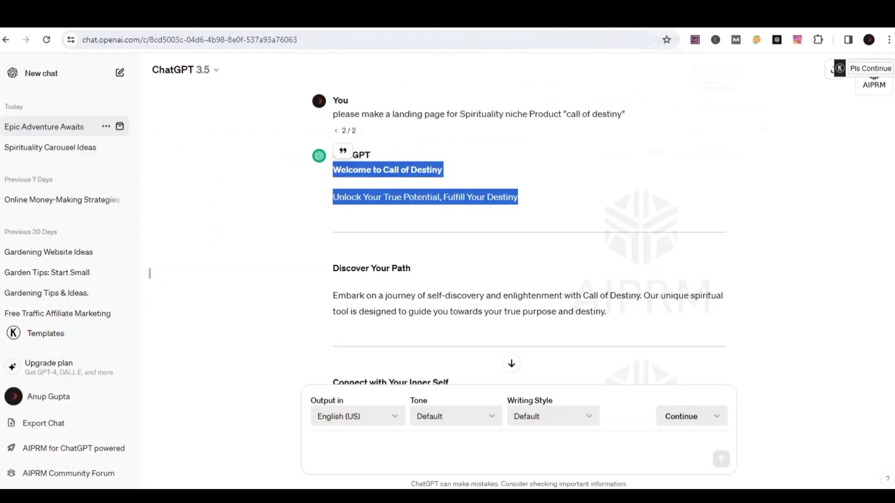
pyautogui.moveTo(326, 258); pyautogui.dragTo(651, 344)
pyautogui.hotkey('ctrl', 'c')
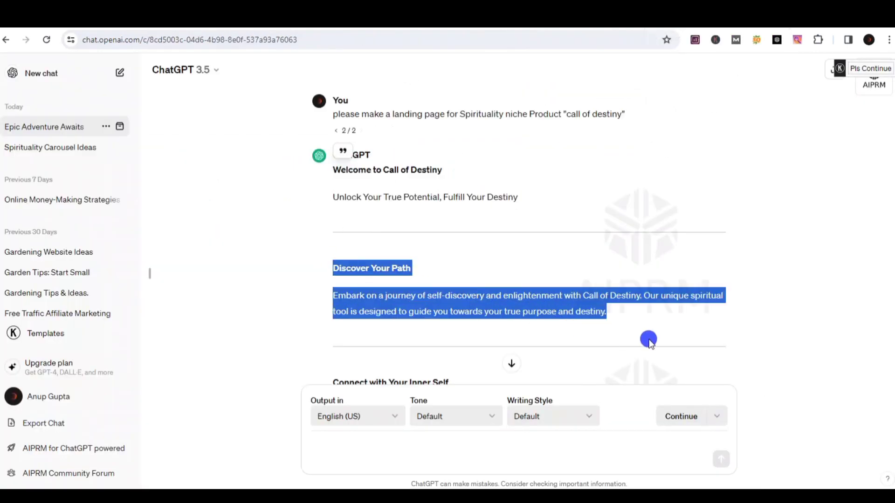
pyautogui.hotkey('ctrl', 'Tab')
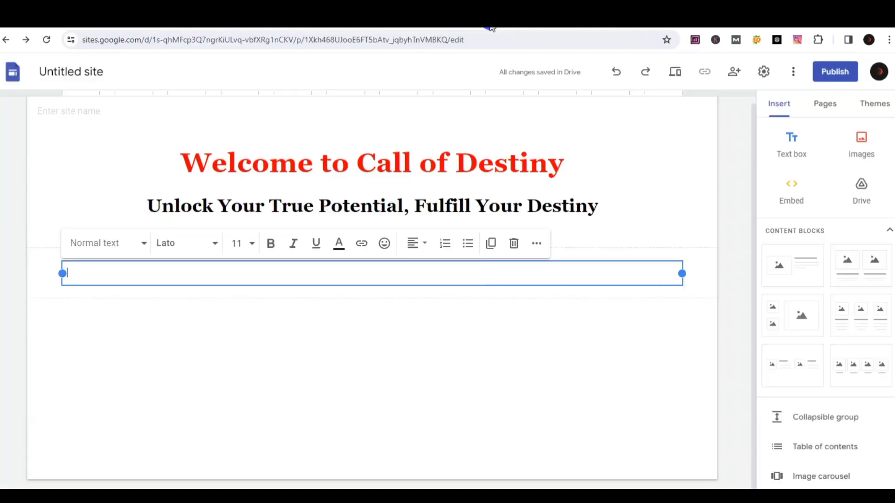
pyautogui.hotkey('ctrl', 'v')
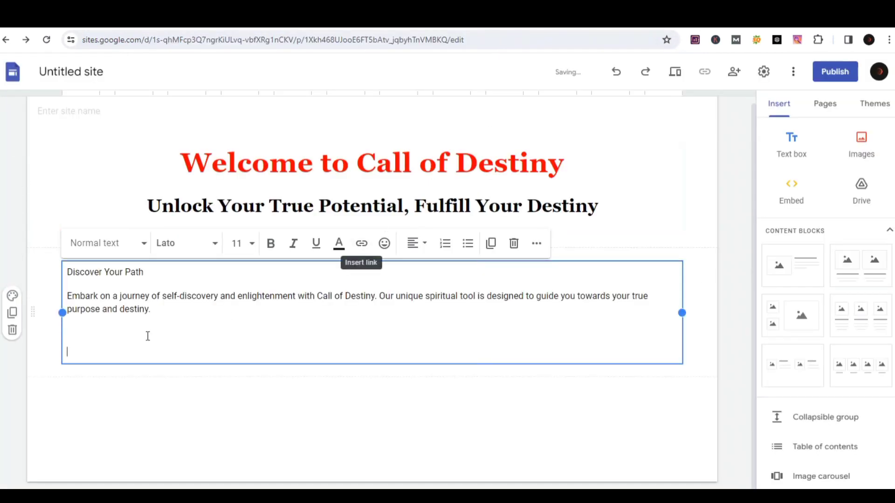
pyautogui.press('BackSpace')
pyautogui.press('BackSpace')
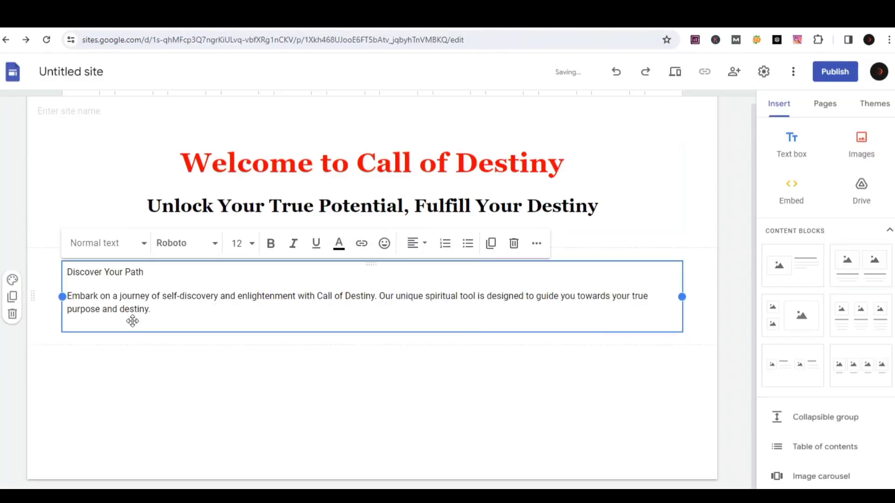
# Format "Discover Your Path" with the Heading style in bold red Georgia at size 24.
pyautogui.moveTo(67, 272); pyautogui.dragTo(157, 273)
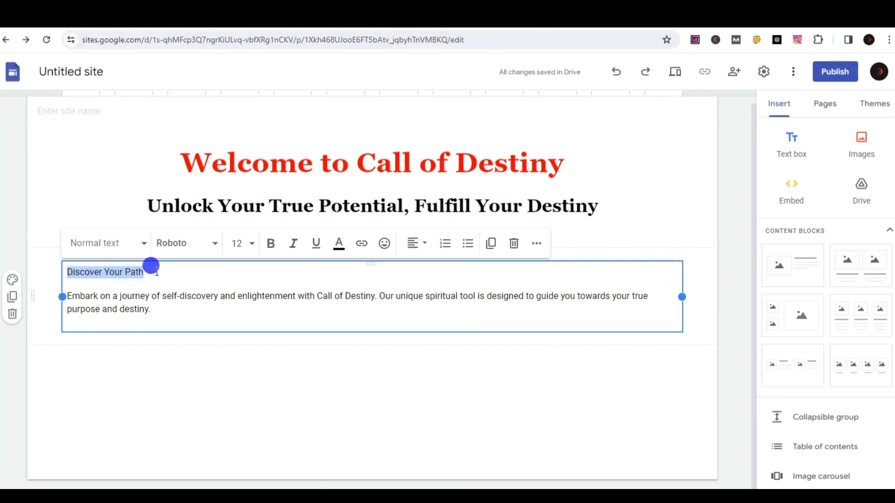
pyautogui.click(93, 252)
pyautogui.click(108, 326)
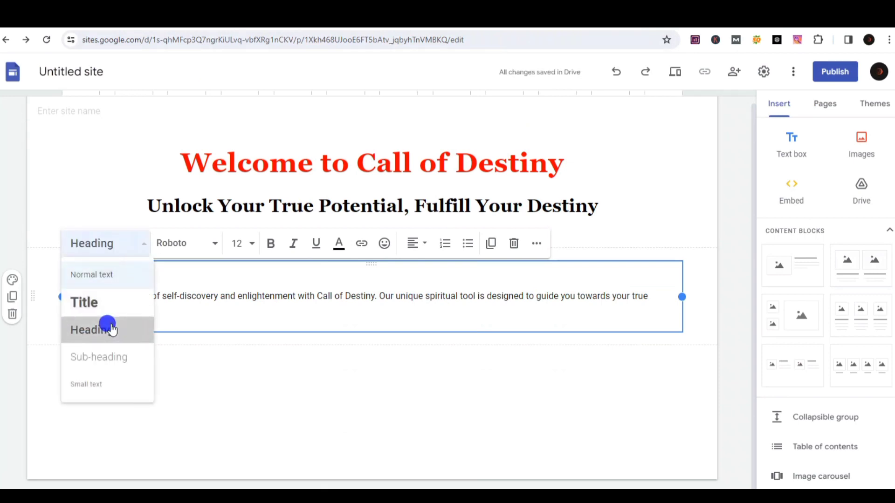
pyautogui.click(189, 242)
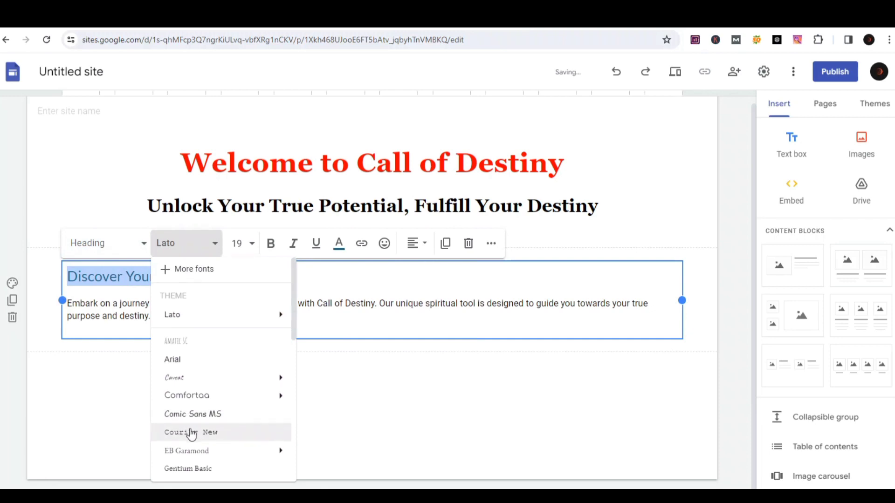
pyautogui.scroll(-2, 188, 415)
pyautogui.click(187, 412)
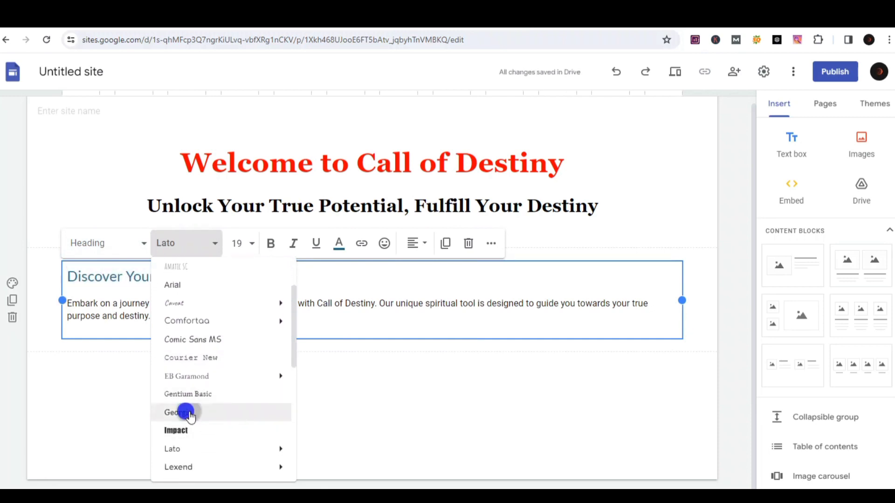
pyautogui.click(241, 243)
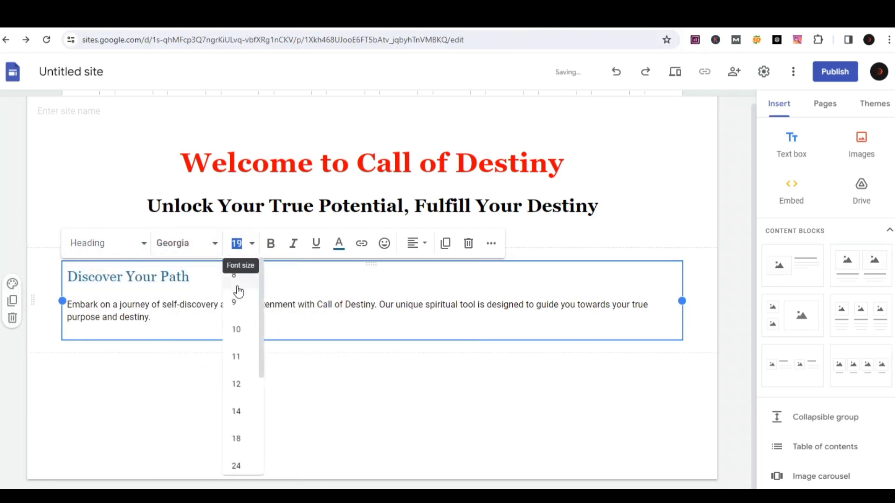
pyautogui.click(235, 464)
pyautogui.click(269, 250)
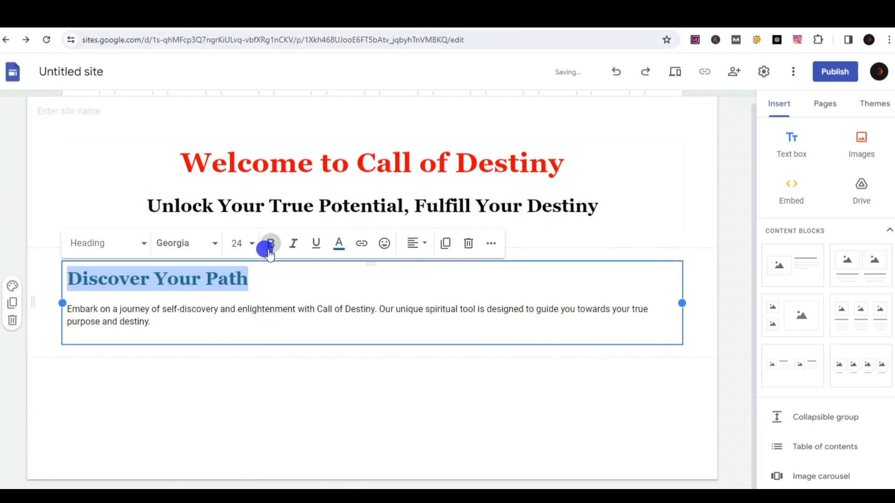
pyautogui.click(338, 244)
pyautogui.click(325, 286)
# Set the paragraph under "Discover Your Path" to black Georgia text at size 14, keeping the Normal text style.
pyautogui.click(96, 321)
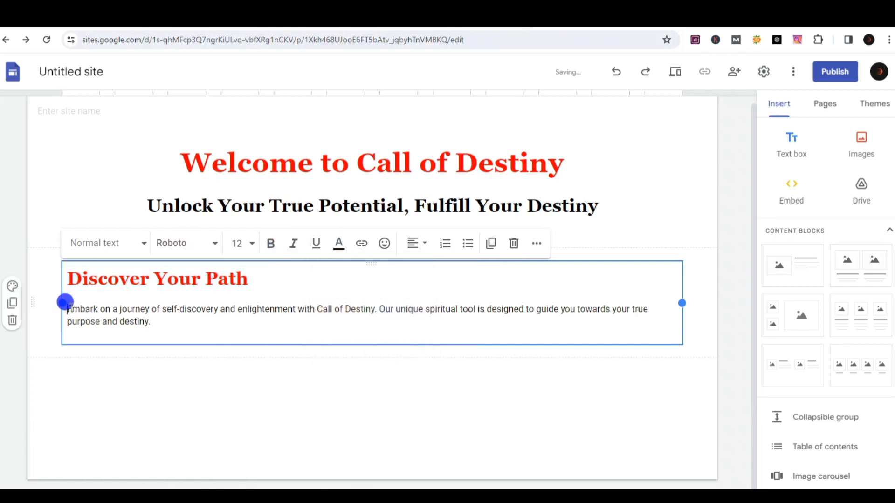
pyautogui.moveTo(66, 302); pyautogui.dragTo(130, 318)
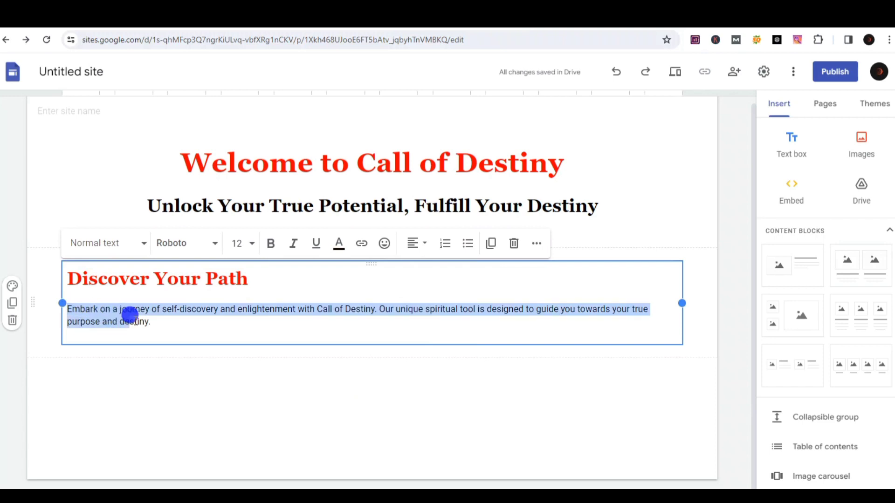
pyautogui.click(98, 252)
pyautogui.click(164, 249)
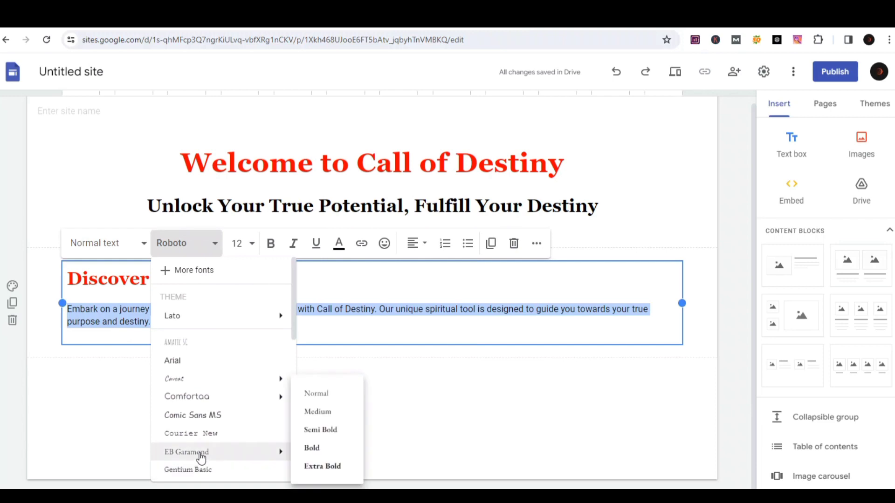
pyautogui.scroll(-2, 199, 455)
pyautogui.click(179, 412)
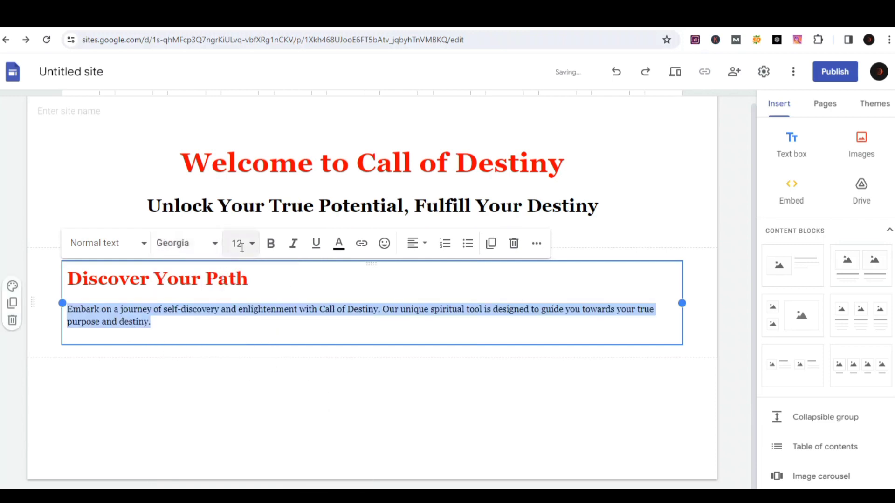
pyautogui.click(242, 243)
pyautogui.click(232, 412)
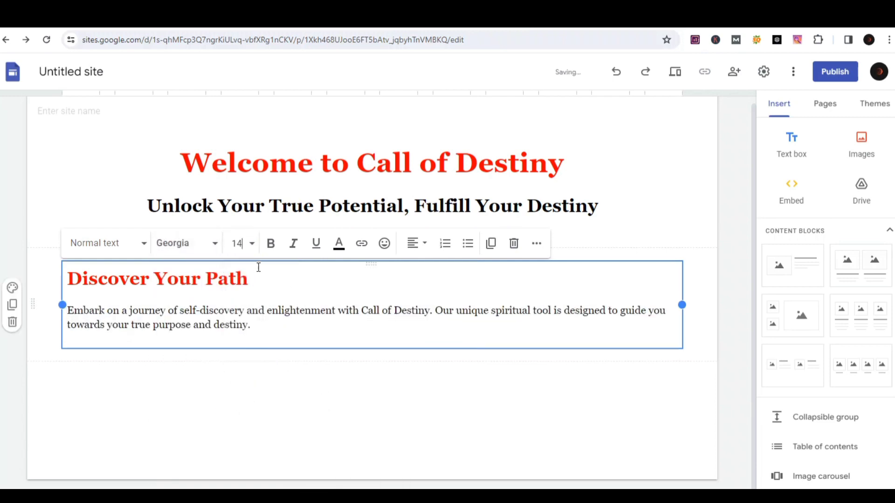
pyautogui.click(338, 251)
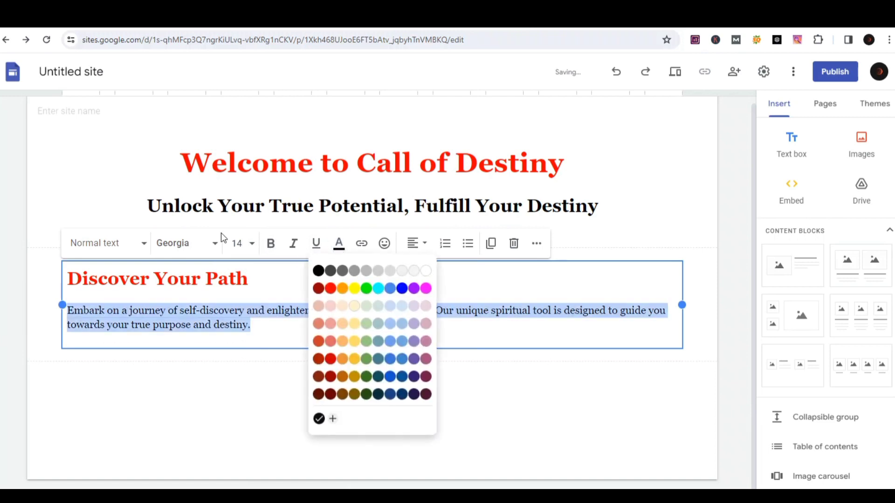
pyautogui.click(318, 270)
pyautogui.click(281, 378)
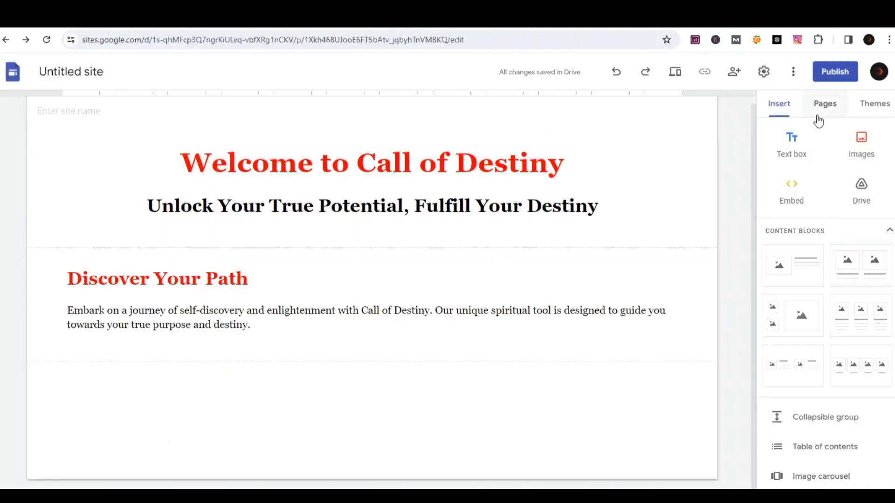
pyautogui.click(859, 150)
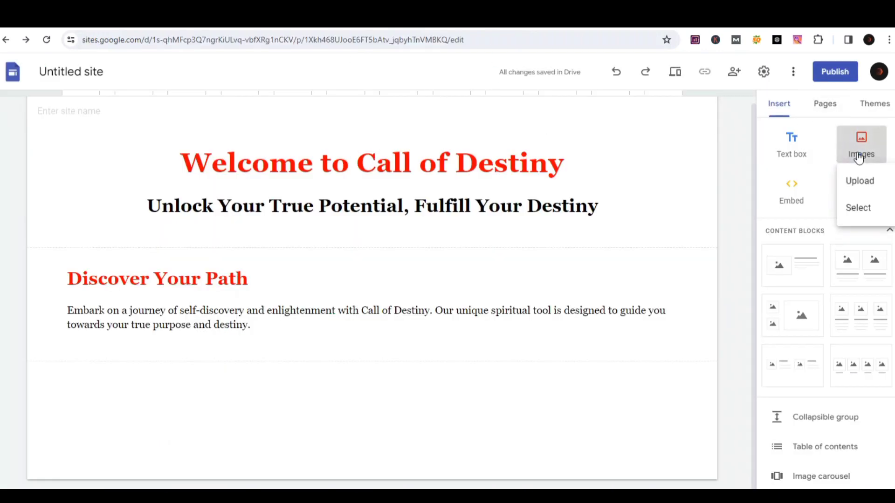
pyautogui.click(159, 110)
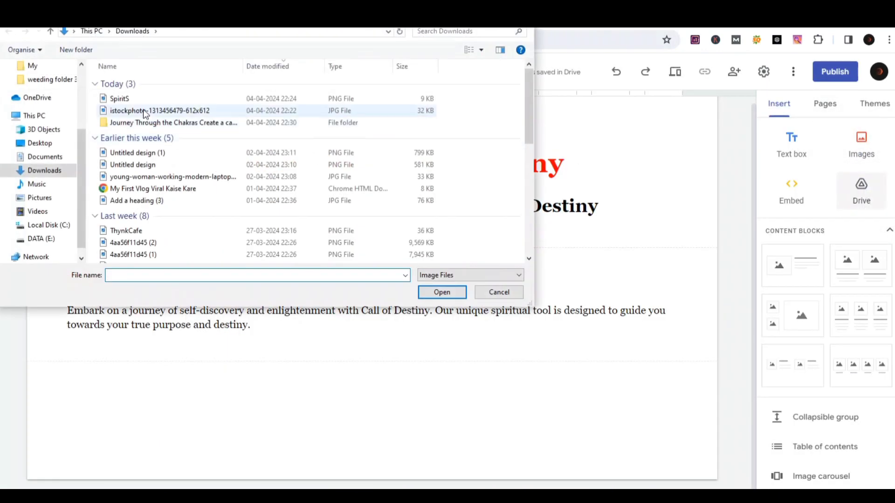
pyautogui.click(443, 292)
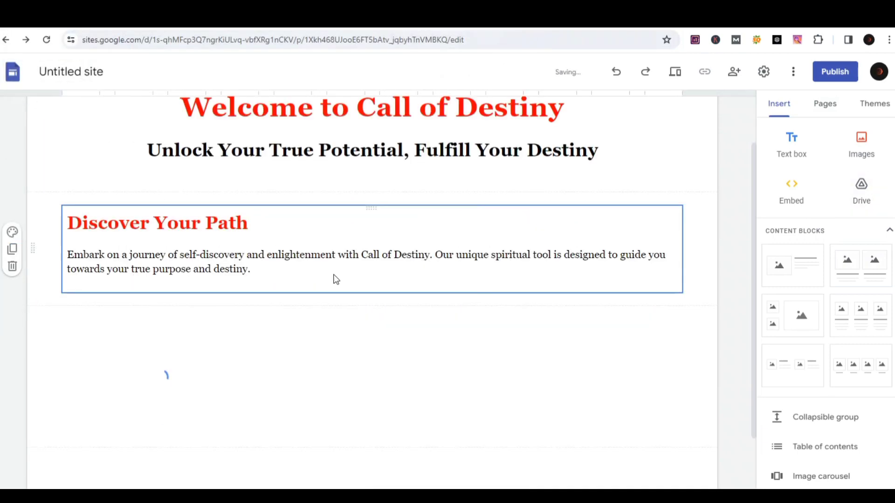
# Enlarge the uploaded meditation image and centre it horizontally in its section.
pyautogui.moveTo(255, 361); pyautogui.dragTo(355, 447)
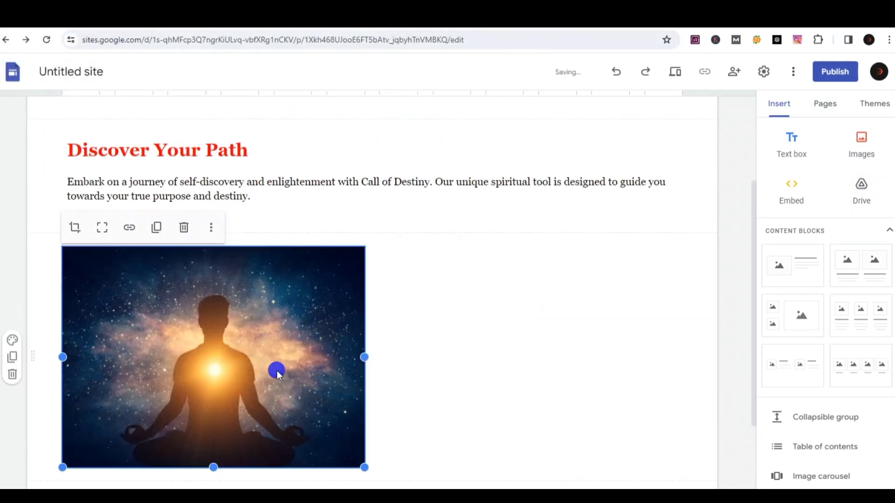
pyautogui.moveTo(278, 369); pyautogui.dragTo(365, 372)
pyautogui.scroll(3, 387, 340)
pyautogui.scroll(-5, 388, 340)
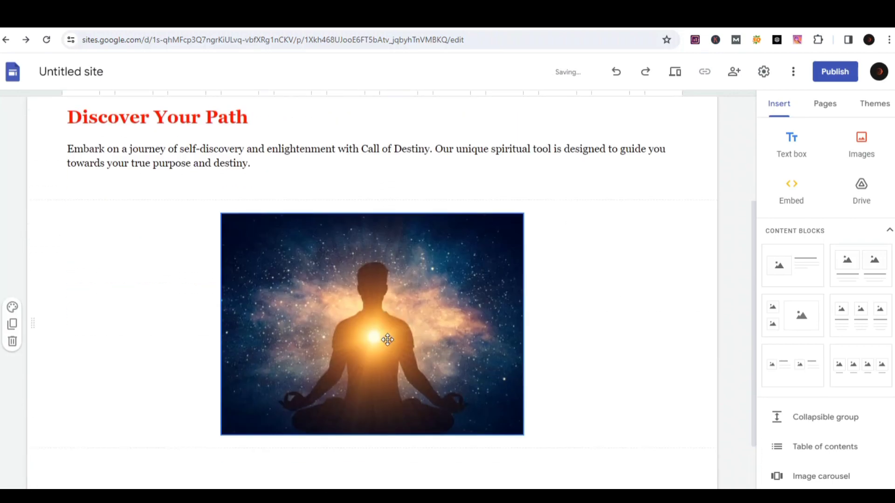
pyautogui.click(373, 403)
pyautogui.scroll(5, 292, 253)
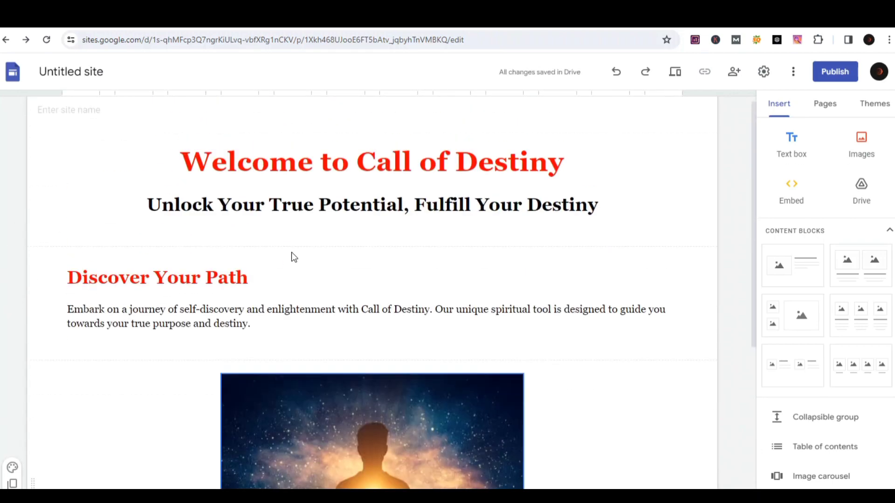
# Add a text box below the image with the "Connect with Your Inner Self" heading and paragraph copied from ChatGPT, and remove the trailing blank line.
pyautogui.scroll(-5, 292, 252)
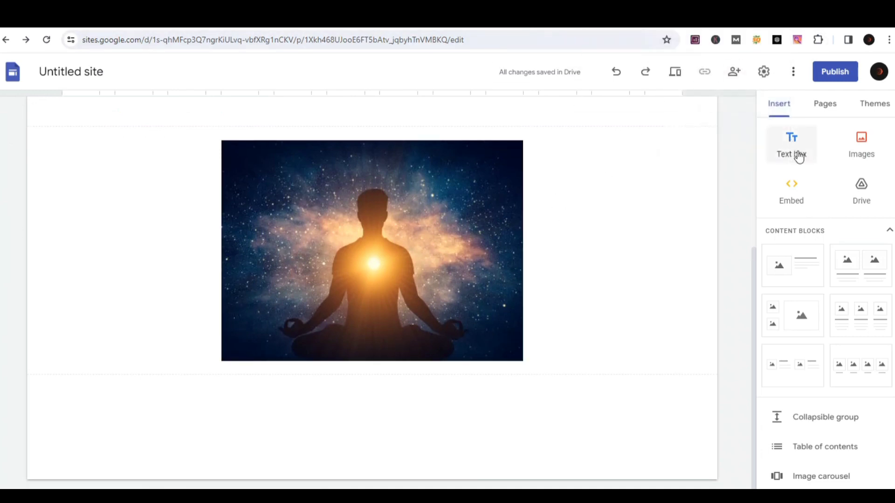
pyautogui.click(765, 136)
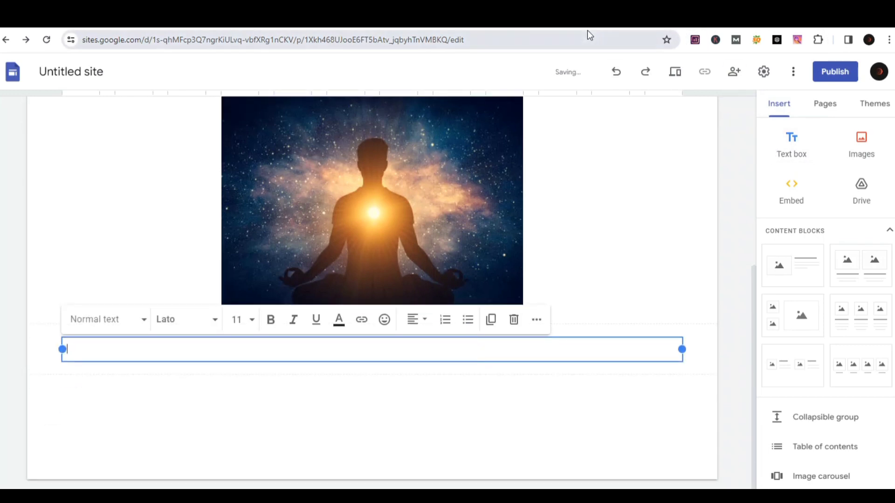
pyautogui.click(587, 21)
pyautogui.scroll(-3, 440, 242)
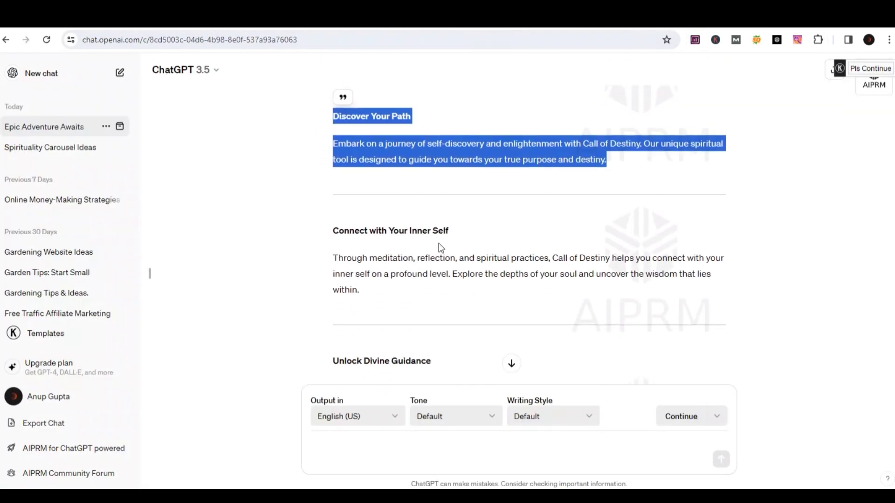
pyautogui.moveTo(336, 227); pyautogui.dragTo(380, 288)
pyautogui.hotkey('ctrl', 'c')
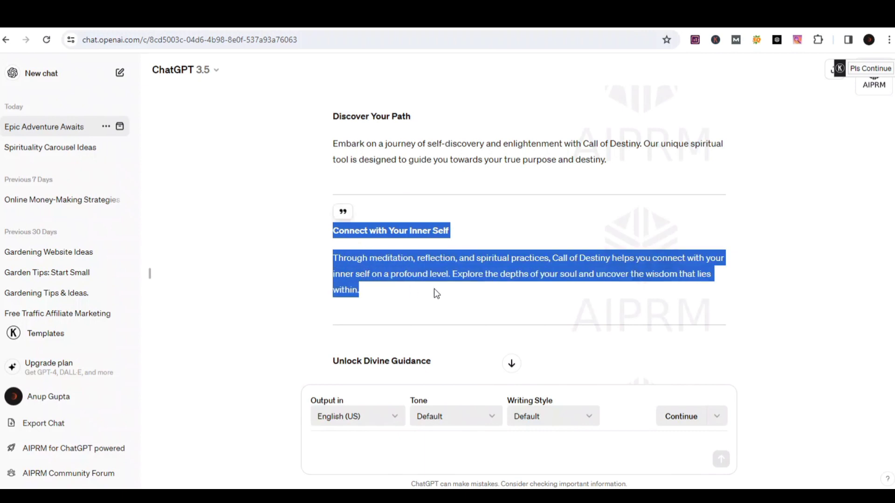
pyautogui.hotkey('ctrl', 'Tab')
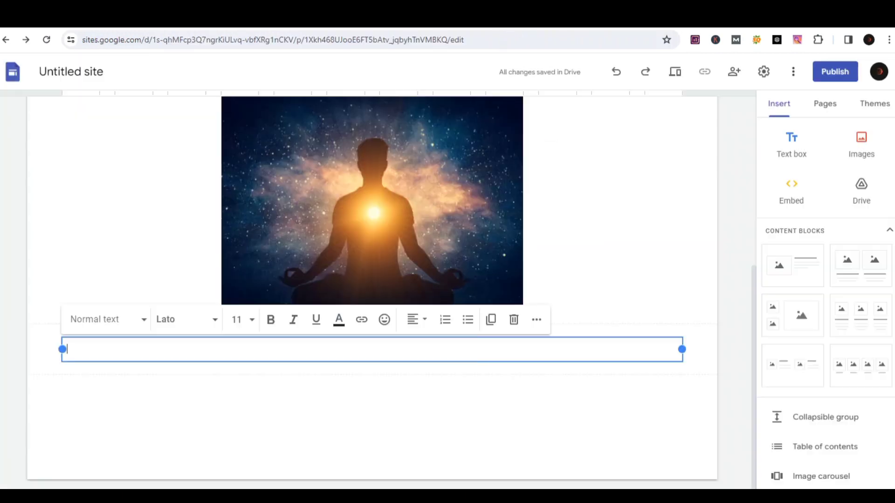
pyautogui.hotkey('ctrl', 'v')
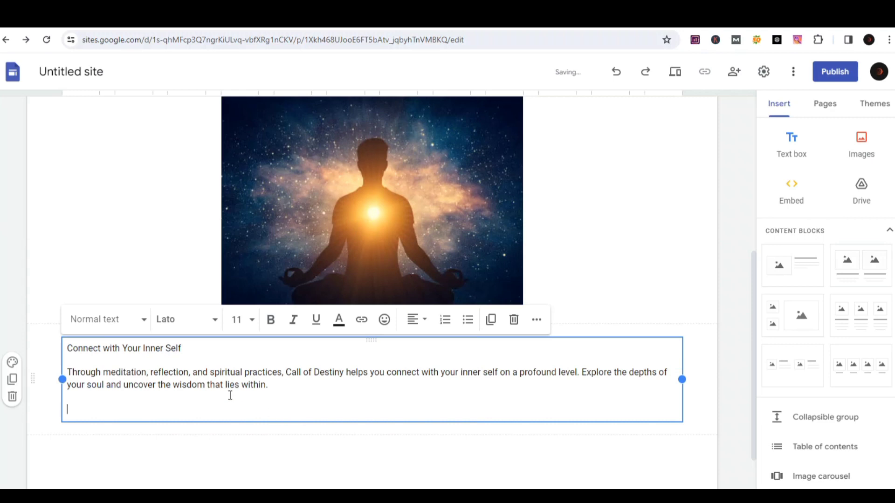
pyautogui.press('BackSpace')
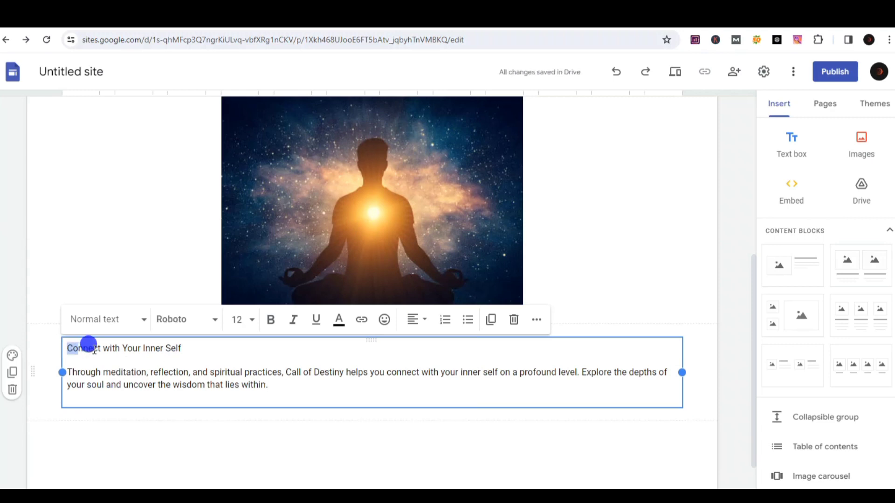
# Format "Connect with Your Inner Self" with the Heading style in bold red (#ff0000) Georgia at size 24.
pyautogui.moveTo(91, 347); pyautogui.dragTo(191, 347)
pyautogui.click(100, 326)
pyautogui.click(100, 406)
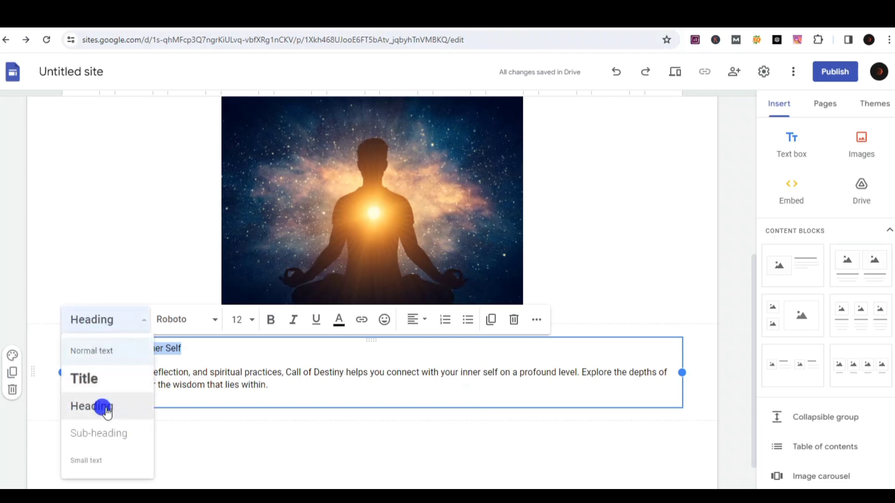
pyautogui.click(184, 321)
pyautogui.scroll(-3, 186, 401)
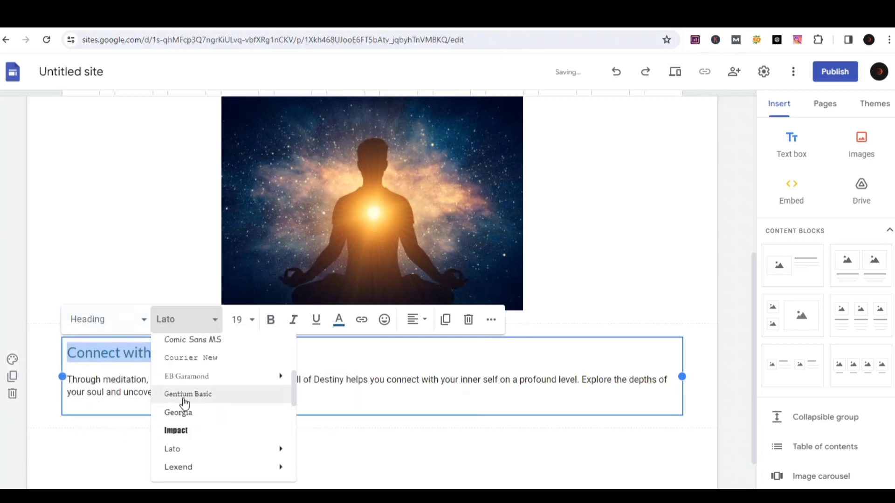
pyautogui.click(182, 413)
pyautogui.click(244, 326)
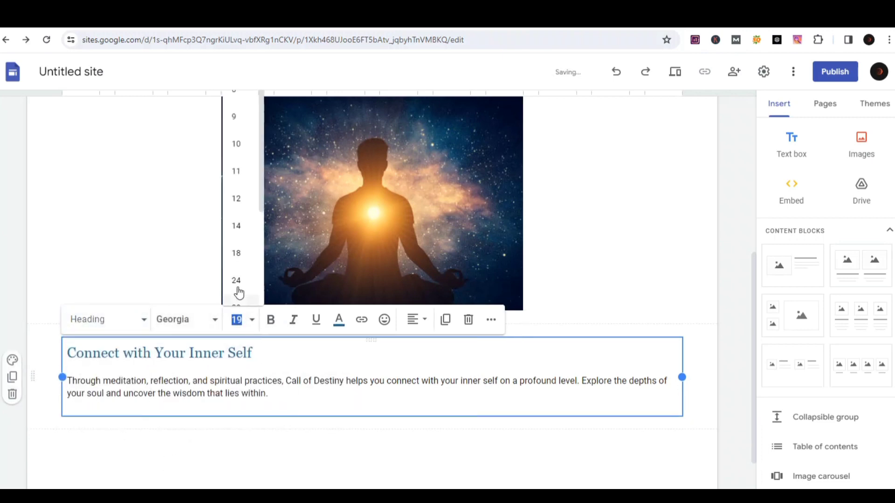
pyautogui.click(236, 281)
pyautogui.click(268, 326)
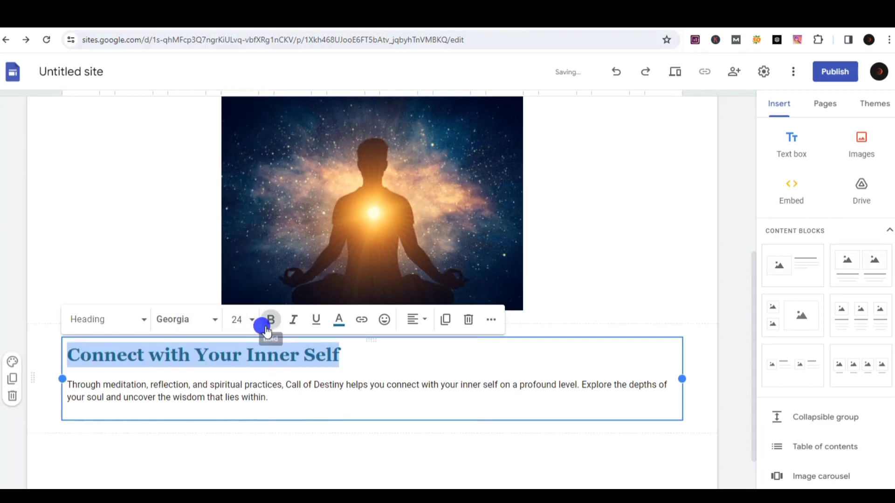
pyautogui.click(336, 321)
pyautogui.click(334, 169)
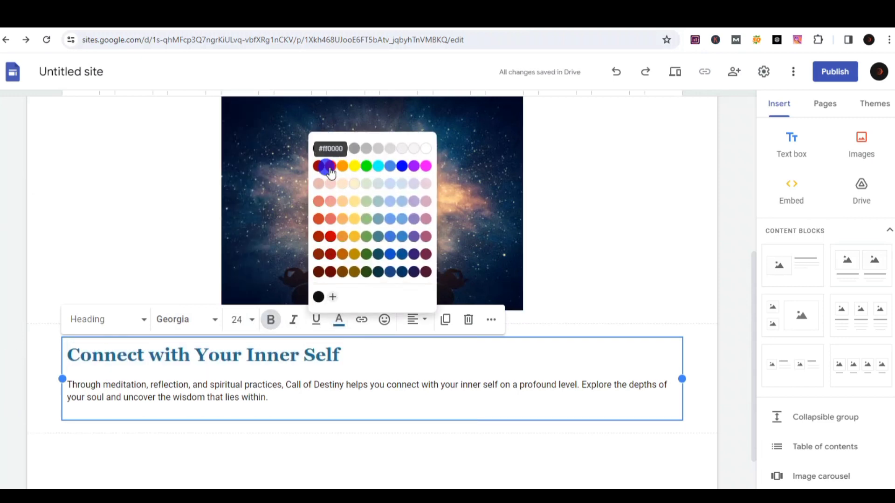
# Set the paragraph under "Connect with Your Inner Self" to black Georgia text at size 14.
pyautogui.moveTo(65, 383); pyautogui.dragTo(270, 400)
pyautogui.click(155, 318)
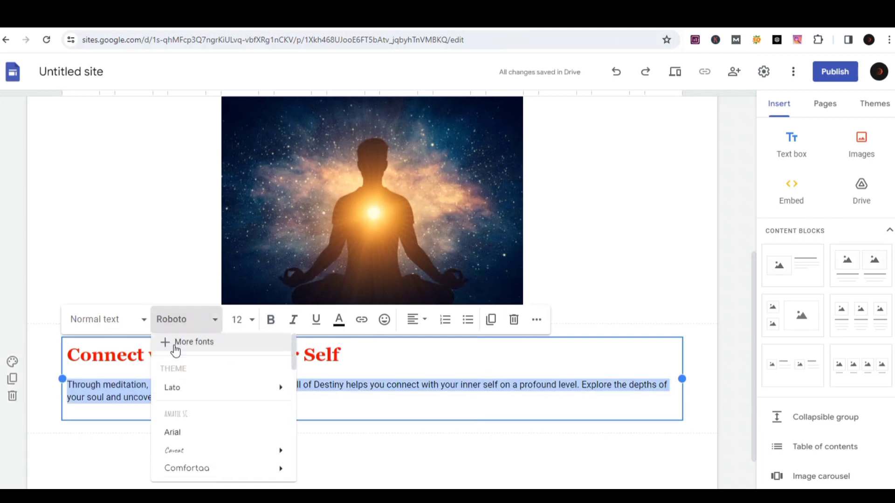
pyautogui.scroll(-3, 177, 382)
pyautogui.click(178, 343)
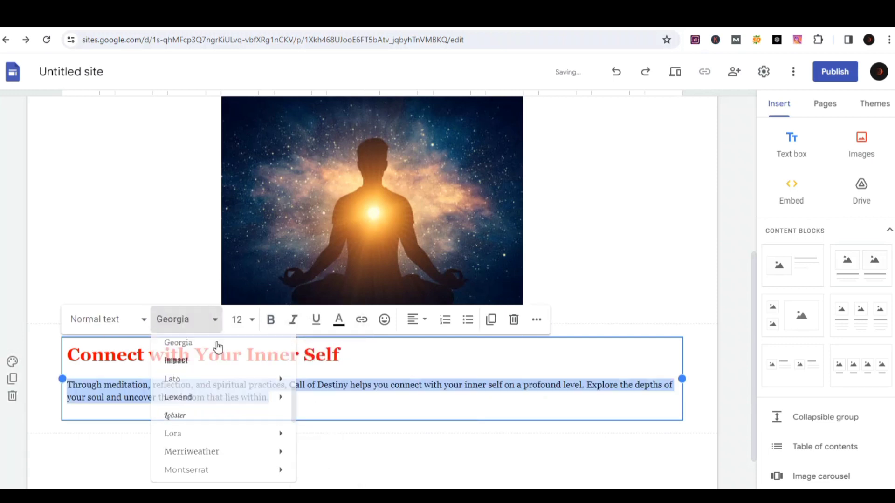
pyautogui.click(237, 317)
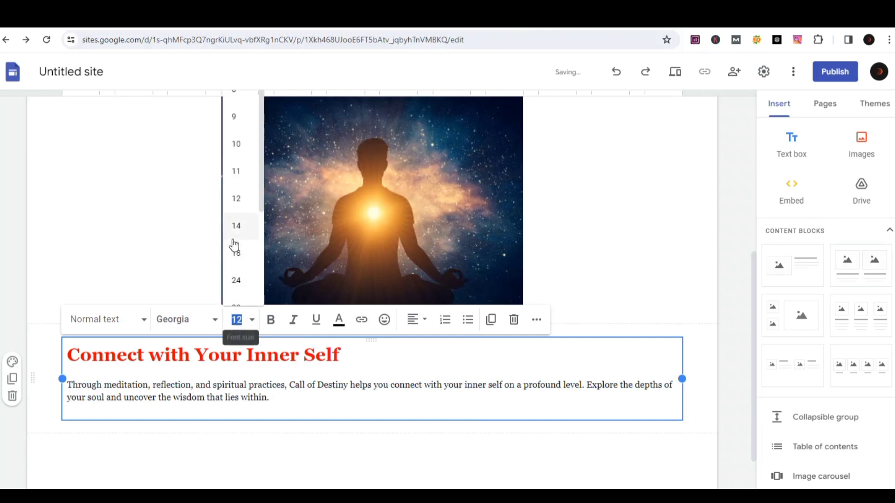
pyautogui.click(234, 228)
pyautogui.click(339, 320)
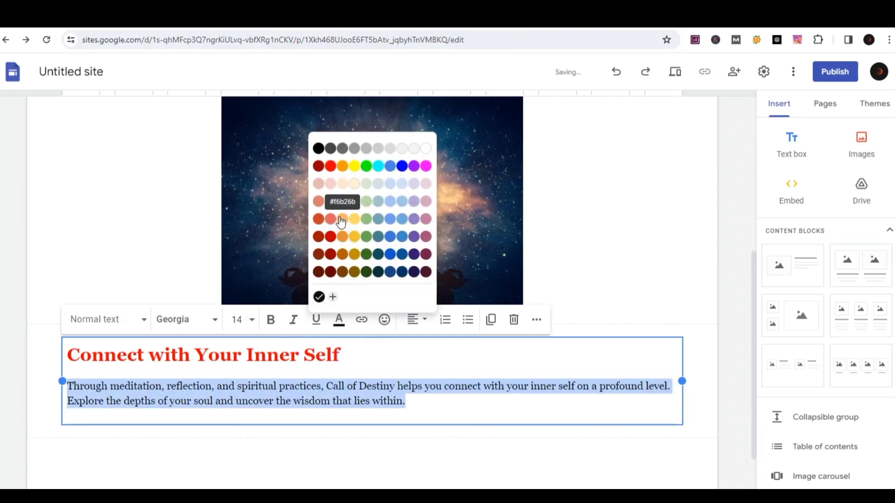
pyautogui.click(326, 153)
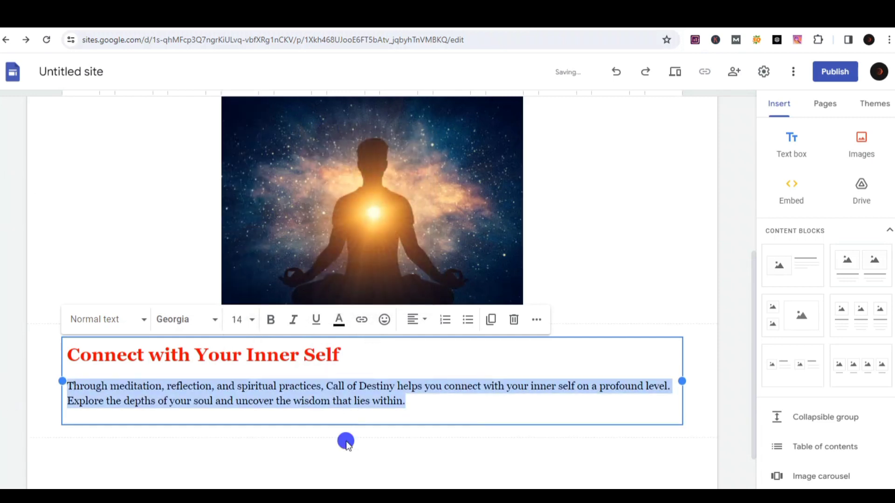
pyautogui.click(419, 403)
# Add another text box below, and in ChatGPT copy the text from "Unlock Divine Guidance" through the "Start Your Journey Today" paragraph.
pyautogui.scroll(-1, 419, 403)
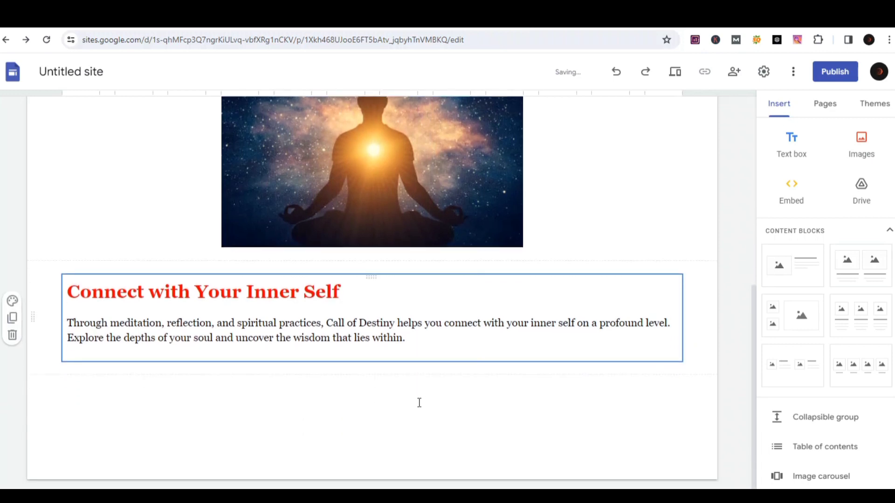
pyautogui.click(788, 149)
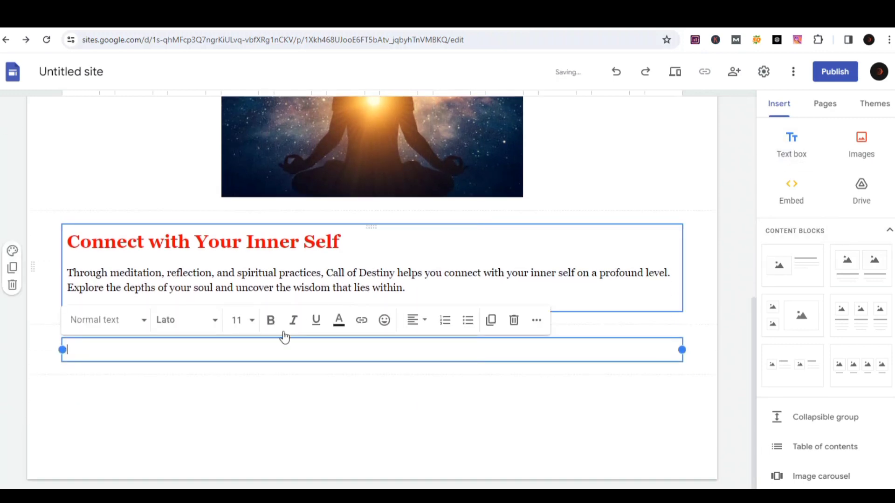
pyautogui.hotkey('ctrl', 'Tab')
pyautogui.scroll(-3, 464, 243)
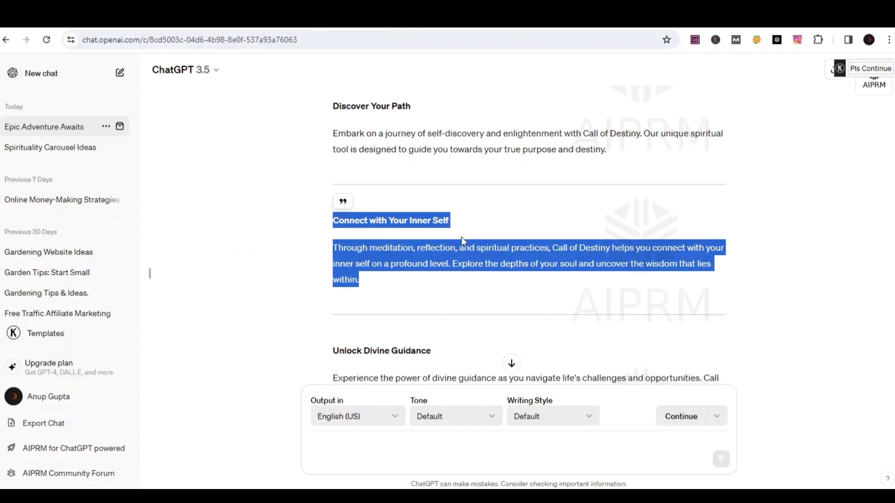
pyautogui.moveTo(333, 208); pyautogui.dragTo(656, 130)
pyautogui.scroll(-1, 462, 327)
pyautogui.scroll(-5, 463, 326)
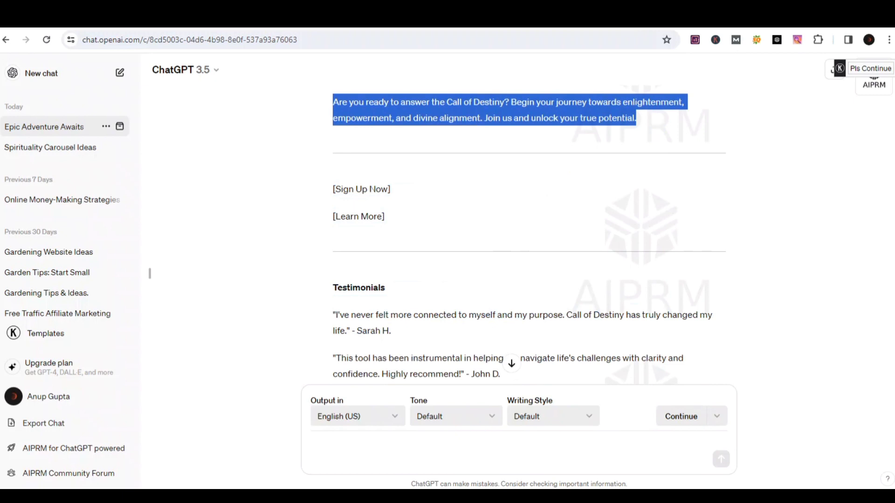
# Paste the three copied sections into the new Google Sites text box and remove the trailing blank lines.
pyautogui.hotkey('ctrl', 'Tab')
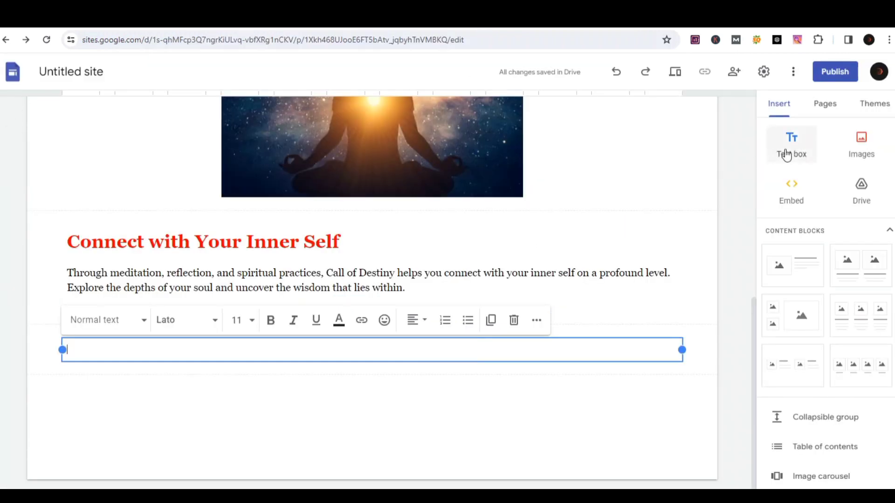
pyautogui.click(258, 344)
pyautogui.write("Unlock Divine Guidance  Experience the power of divine guidance as you navigate life's challenges and opportunities. Call of Destiny offers insights and inspiration to help you make decisions aligned with your highest purpose.   Embrace Transformation  Embrace transformation and embrace the fullness of your being. With Call of Destiny, you can release old patterns, heal past wounds, and step into a life of abundance, joy, and fulfillment.   Start Your Journey Today  Are you ready to answer the Call of Destiny? Begin your journey towards enlightenment, empowerment, and divine alignment. Join us and unlock your true potential.")
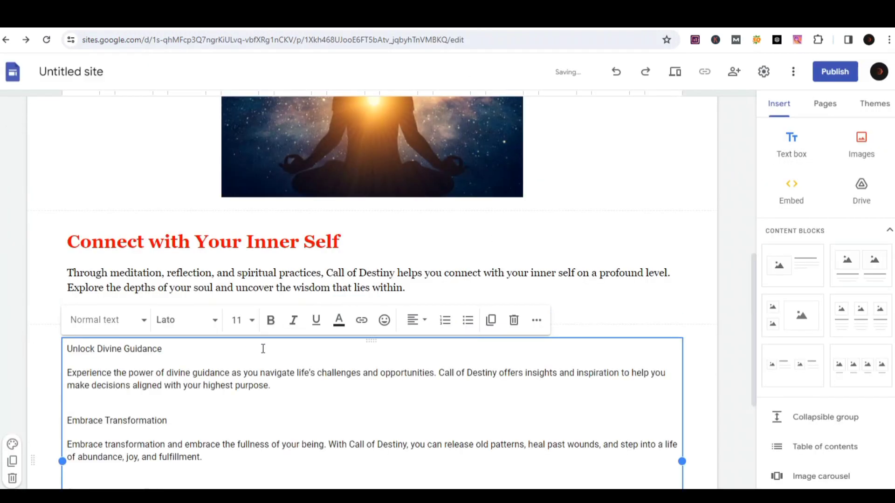
pyautogui.press('BackSpace')
pyautogui.press('BackSpace')
pyautogui.press('BackSpace')
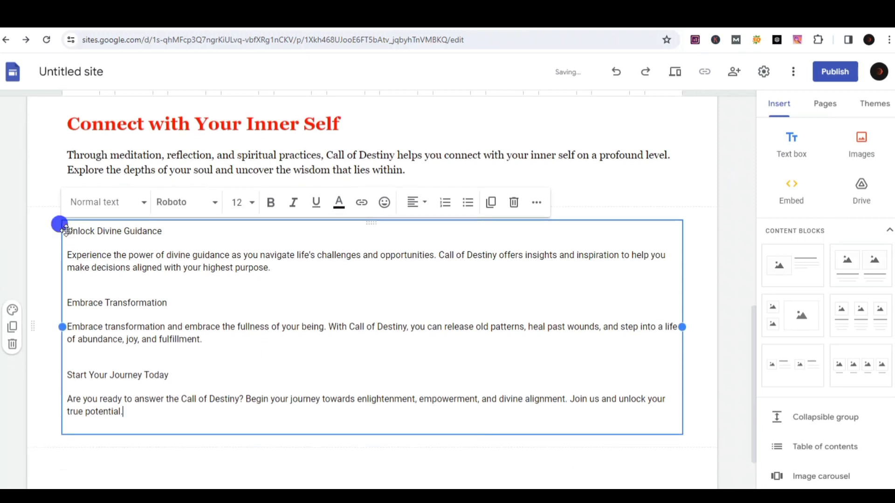
# Format "Unlock Divine Guidance" with the Heading style in bold red Georgia at size 24.
pyautogui.moveTo(68, 231); pyautogui.dragTo(181, 233)
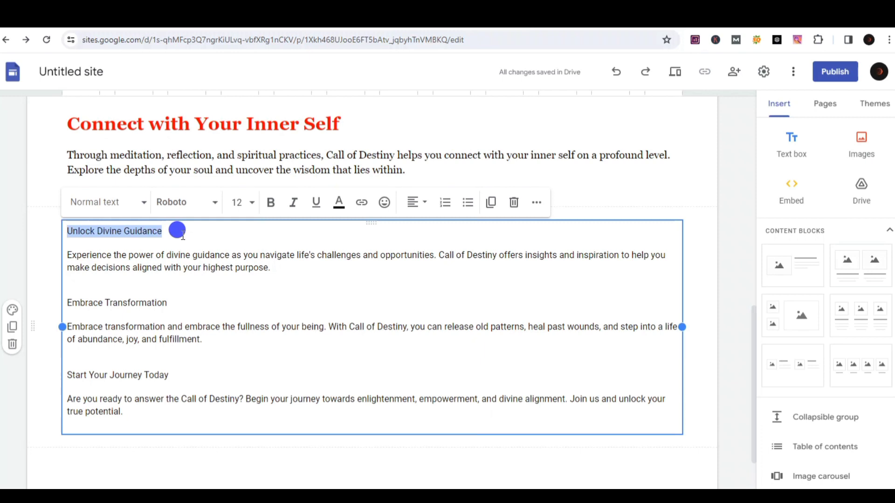
pyautogui.click(103, 205)
pyautogui.click(90, 286)
pyautogui.click(189, 203)
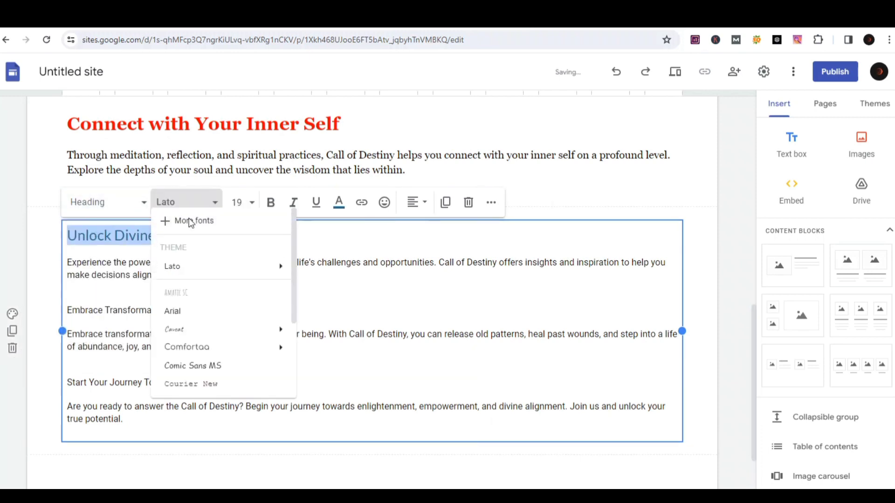
pyautogui.click(192, 448)
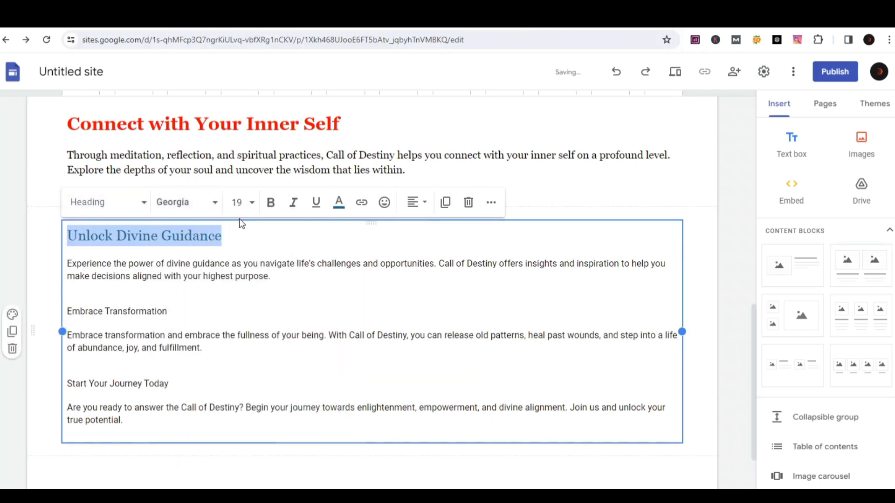
pyautogui.click(237, 202)
pyautogui.click(237, 423)
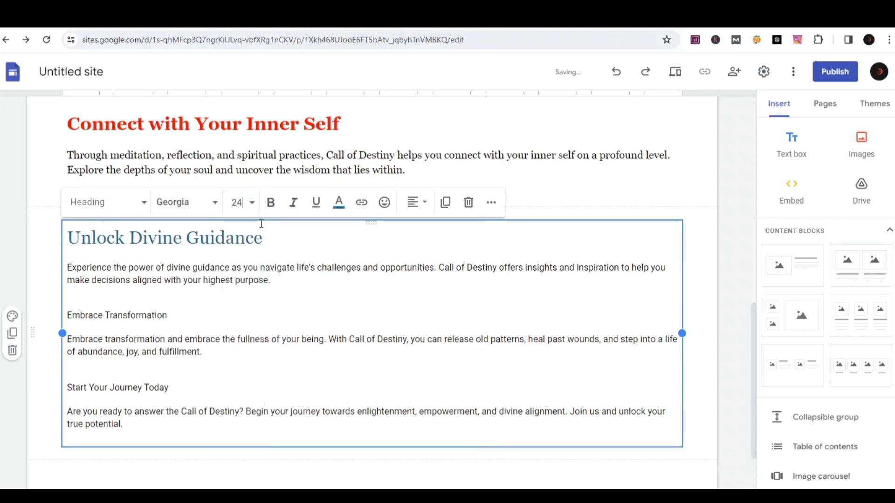
pyautogui.click(272, 204)
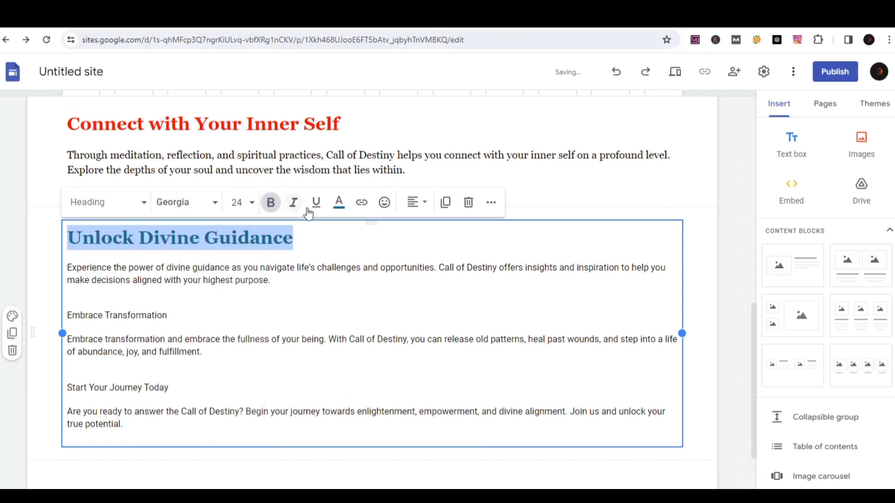
pyautogui.click(336, 205)
pyautogui.click(331, 247)
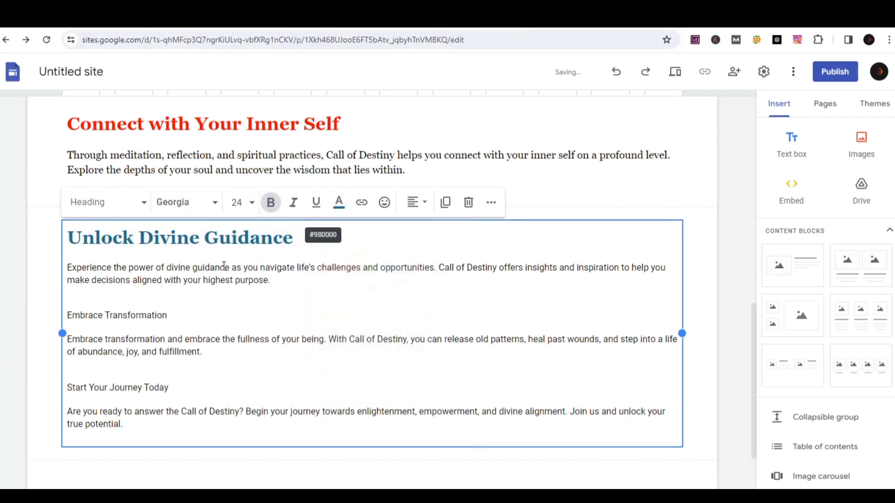
# Set the paragraph under "Unlock Divine Guidance" to black Georgia text at size 14.
pyautogui.click(108, 280)
pyautogui.moveTo(67, 268); pyautogui.dragTo(258, 294)
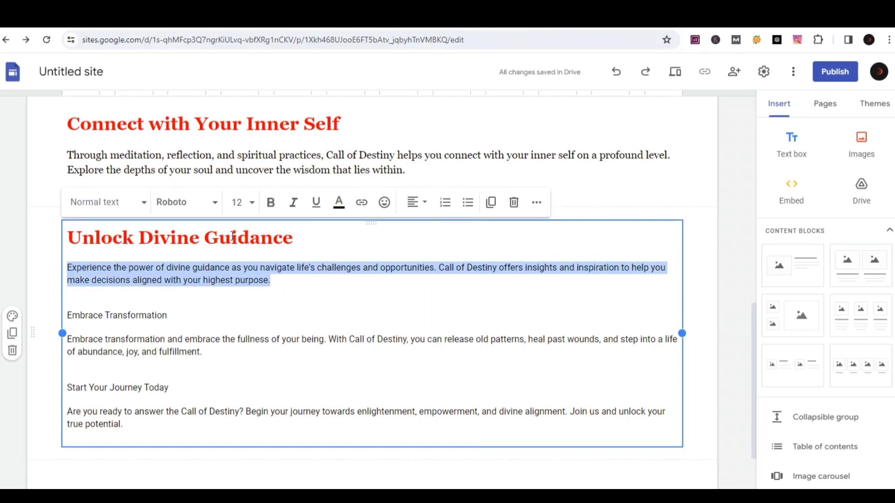
pyautogui.click(180, 202)
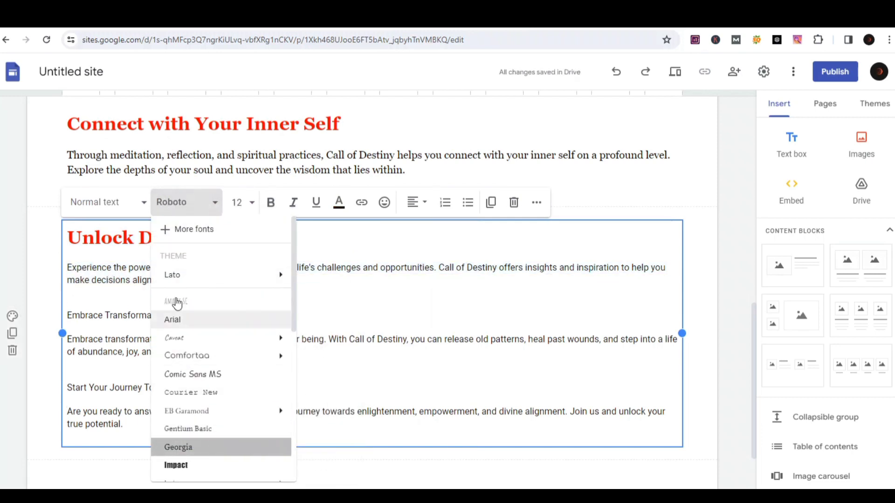
pyautogui.click(179, 447)
pyautogui.click(243, 202)
pyautogui.click(235, 367)
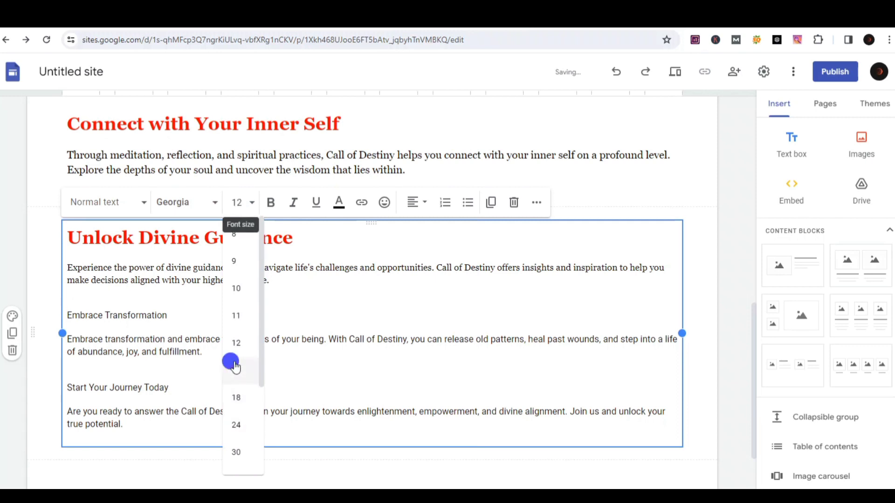
pyautogui.click(338, 210)
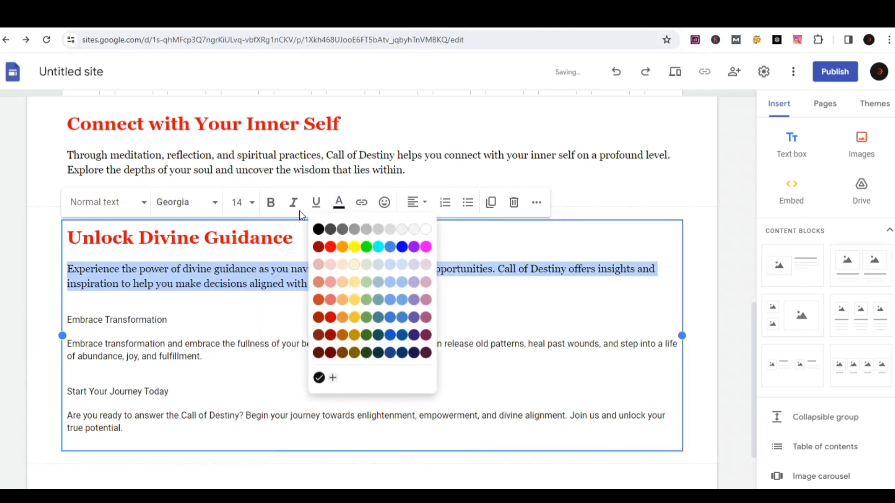
pyautogui.click(319, 233)
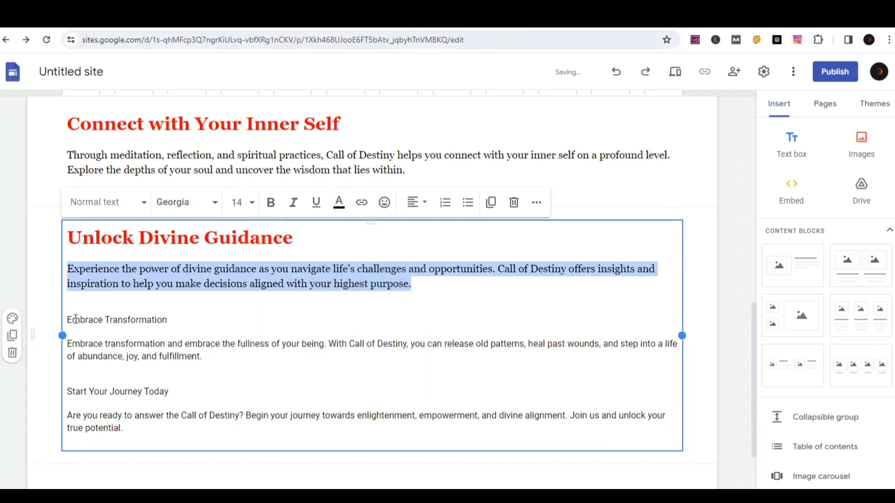
# Format "Embrace Transformation" with the Heading style in bold red Georgia at size 24.
pyautogui.moveTo(69, 319); pyautogui.dragTo(167, 321)
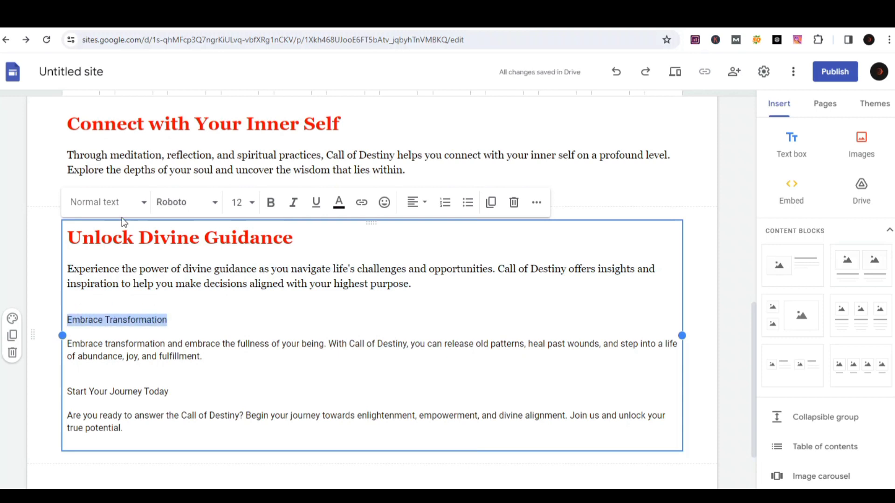
pyautogui.click(114, 204)
pyautogui.click(99, 280)
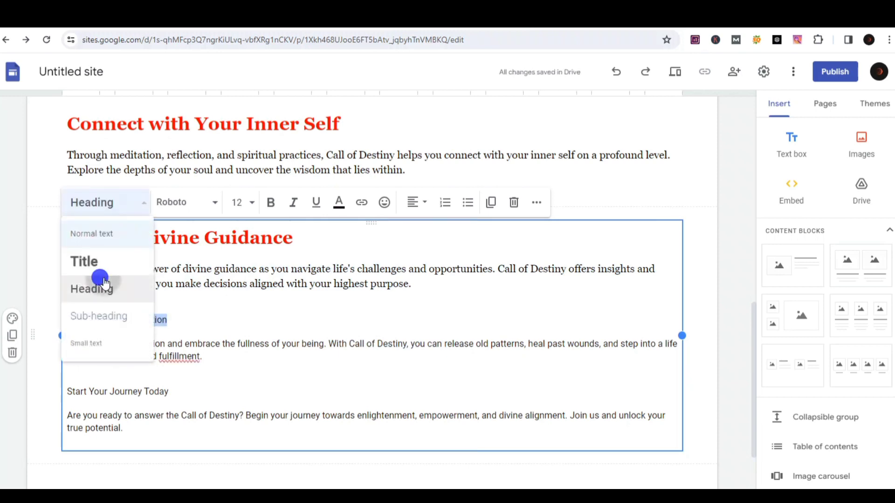
pyautogui.click(173, 211)
pyautogui.click(186, 446)
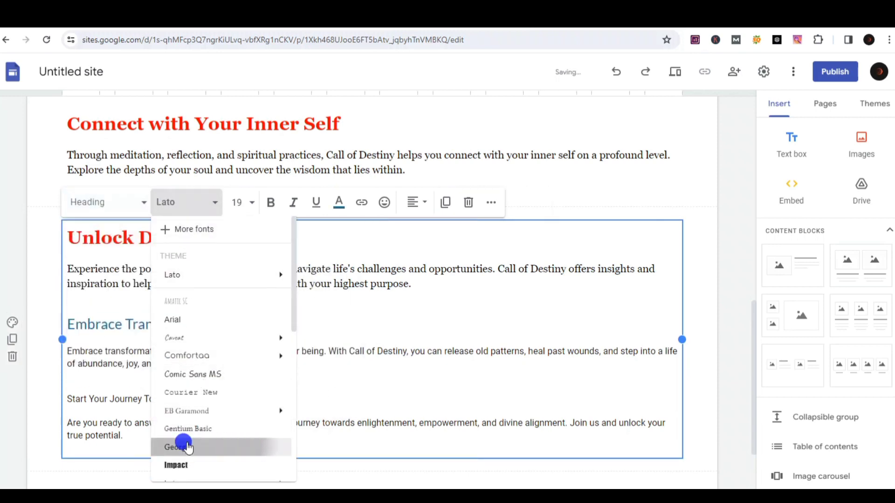
pyautogui.click(243, 202)
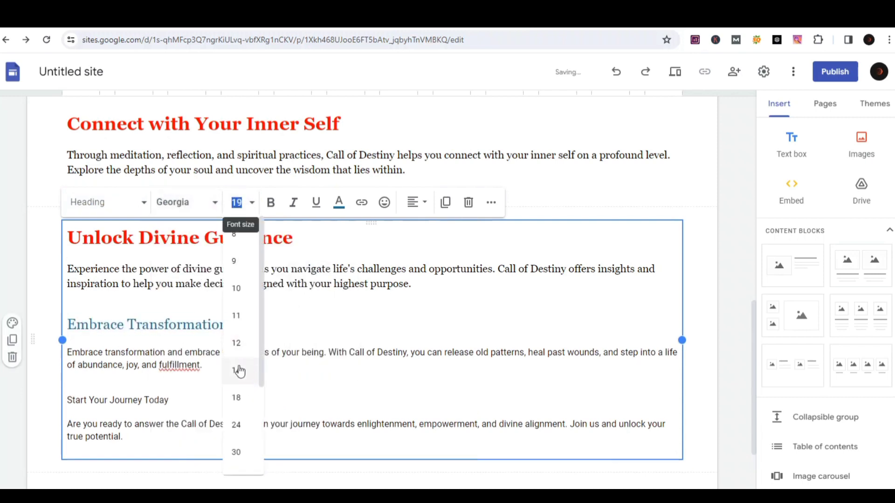
pyautogui.click(236, 423)
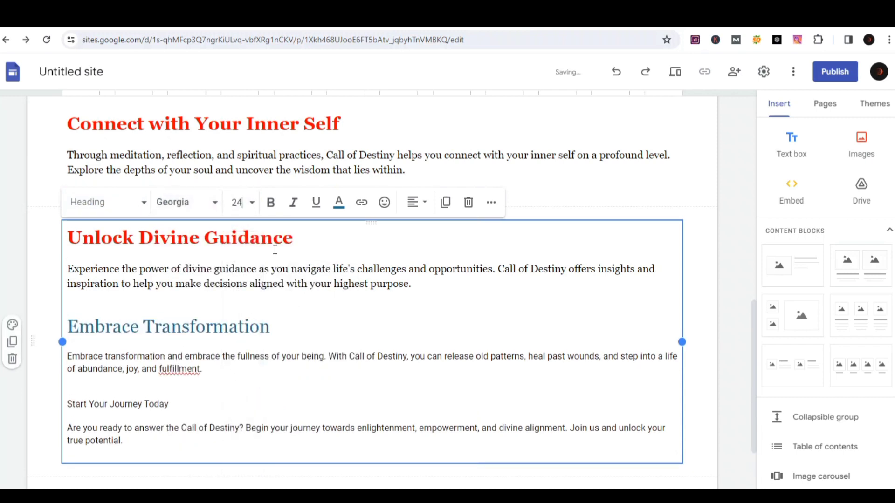
pyautogui.click(275, 205)
pyautogui.click(339, 204)
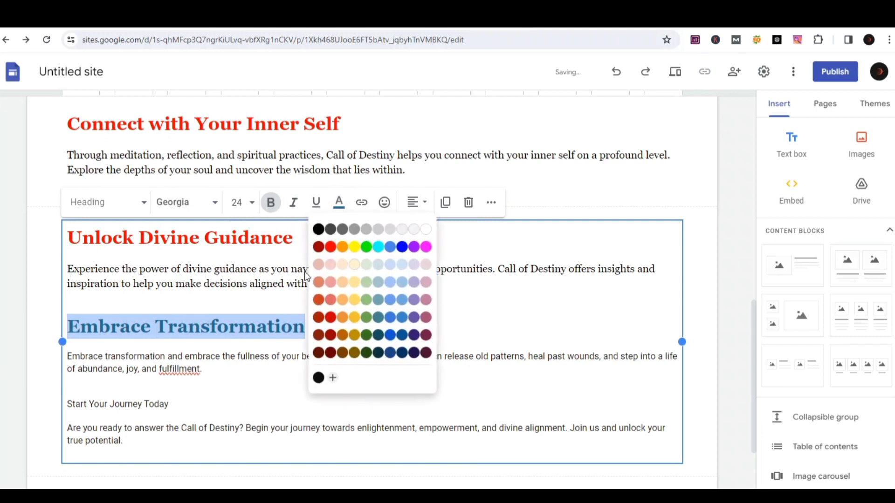
pyautogui.click(330, 246)
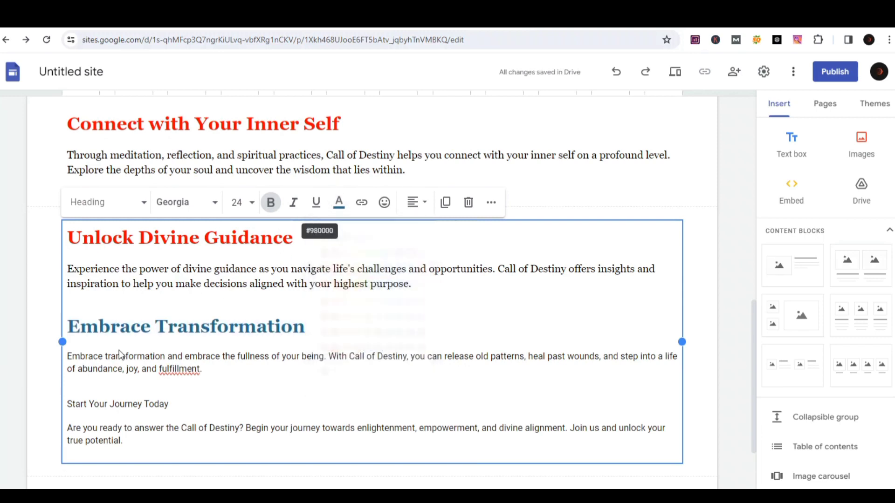
# Set the paragraph under "Embrace Transformation" to black Georgia text at size 14.
pyautogui.tripleClick(71, 358)
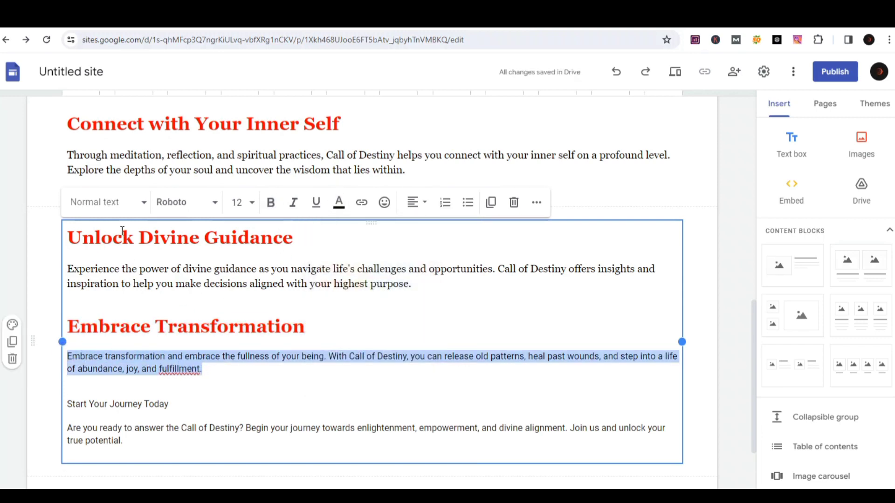
pyautogui.click(108, 206)
pyautogui.click(171, 203)
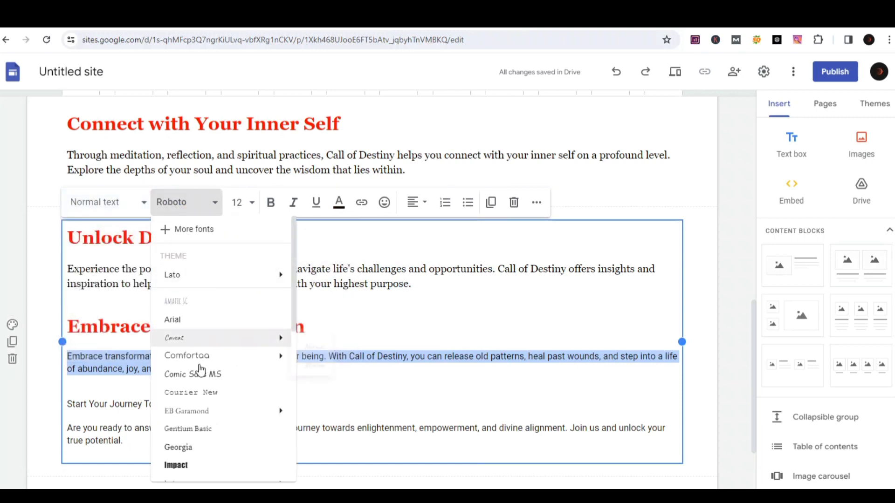
pyautogui.click(188, 448)
pyautogui.click(237, 202)
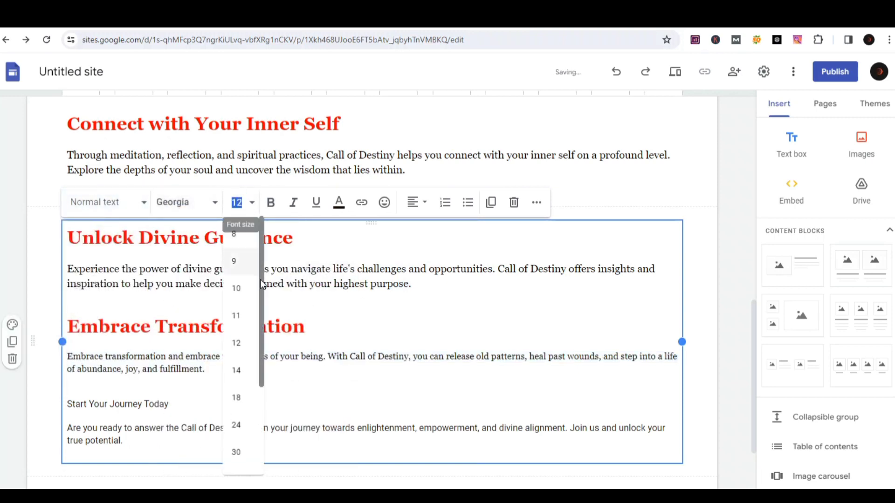
pyautogui.click(227, 382)
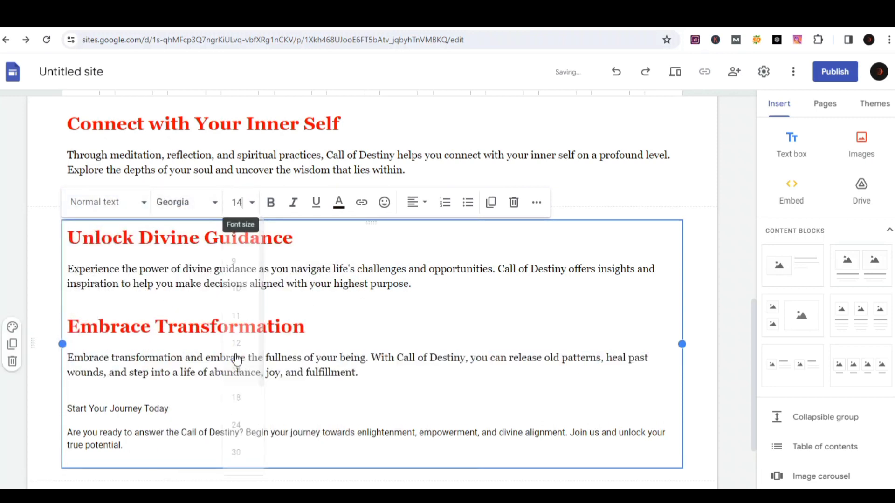
pyautogui.click(343, 208)
pyautogui.click(319, 229)
# Format "Start Your Journey Today" with the Heading style in bold red Georgia at size 24.
pyautogui.click(70, 410)
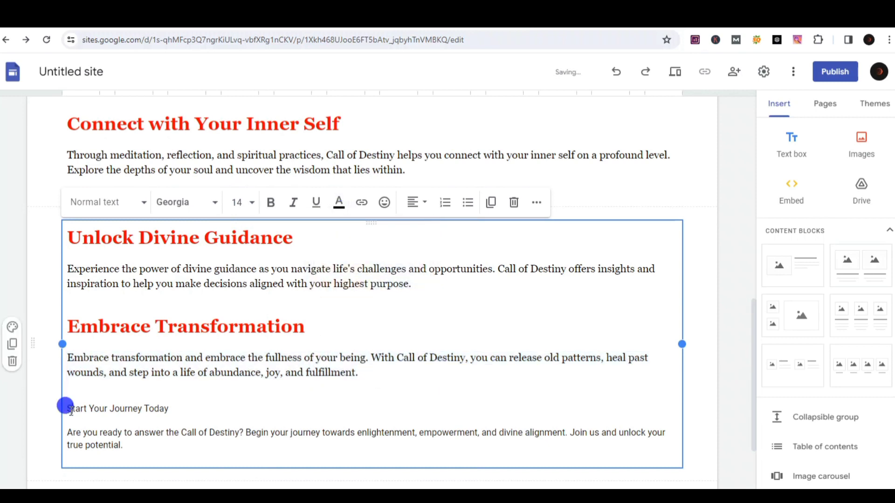
pyautogui.moveTo(70, 409); pyautogui.dragTo(196, 410)
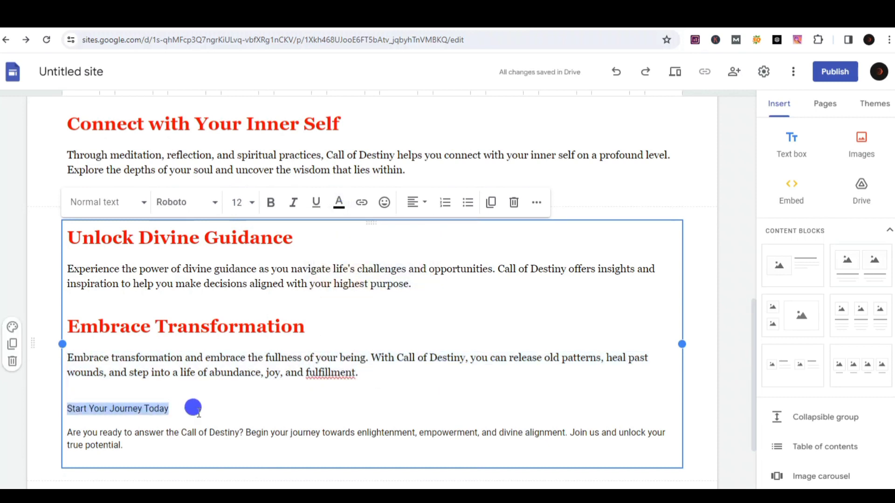
pyautogui.click(96, 202)
pyautogui.click(92, 289)
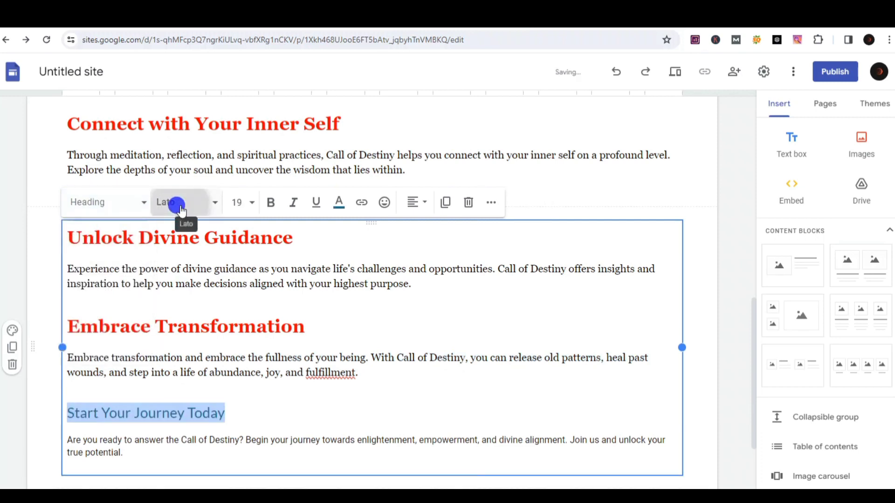
pyautogui.click(180, 202)
pyautogui.click(178, 447)
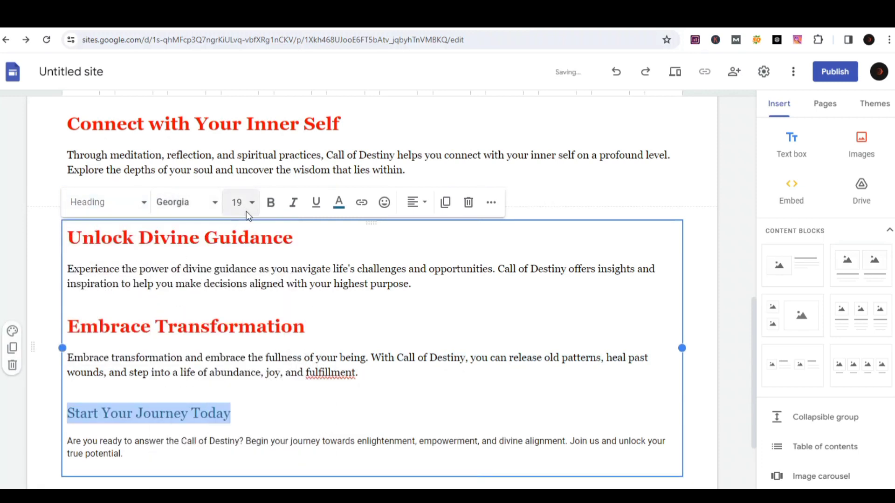
pyautogui.click(242, 202)
pyautogui.click(228, 416)
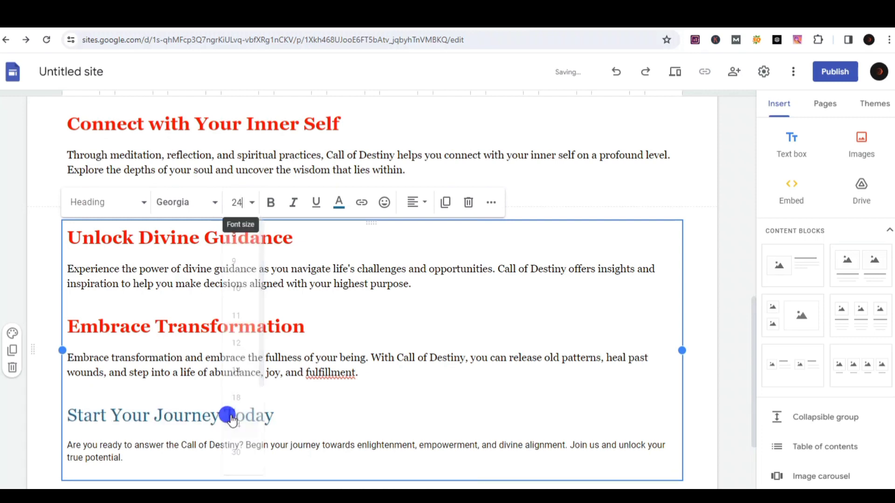
pyautogui.click(262, 209)
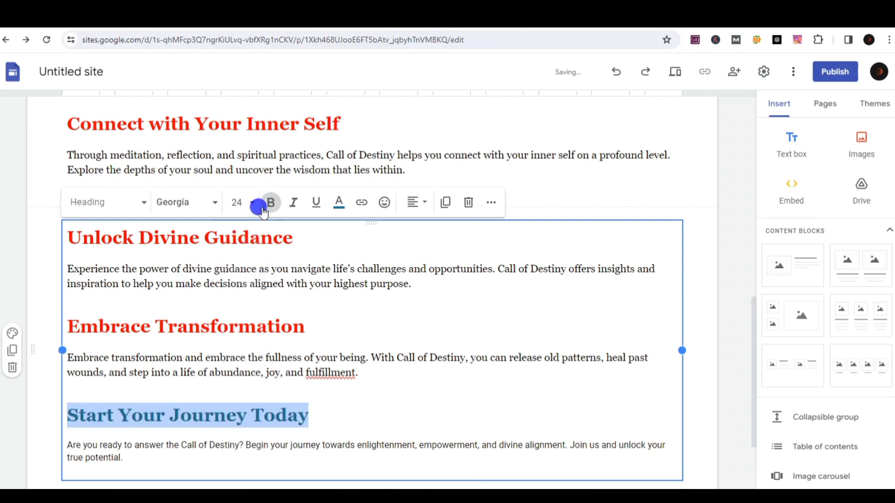
pyautogui.click(339, 202)
pyautogui.click(322, 246)
# Set the opening words of the paragraph under "Start Your Journey Today" to Georgia at size 14.
pyautogui.moveTo(69, 447); pyautogui.dragTo(139, 446)
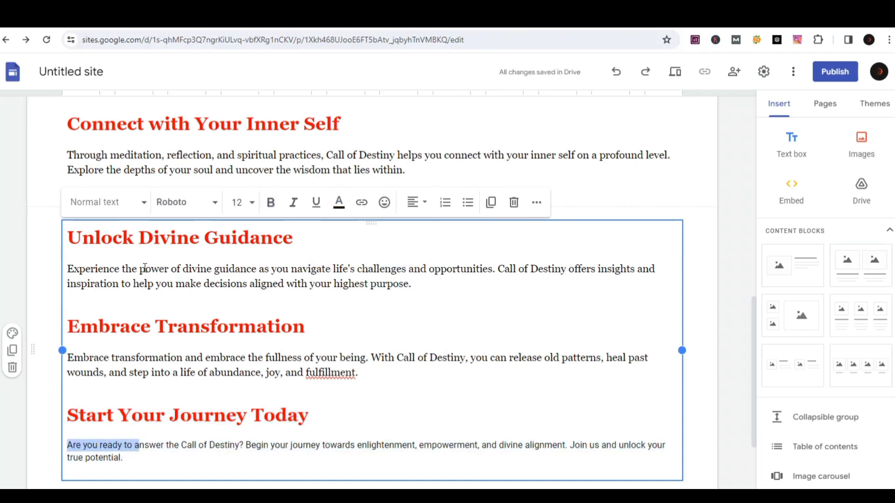
pyautogui.click(163, 212)
pyautogui.click(187, 445)
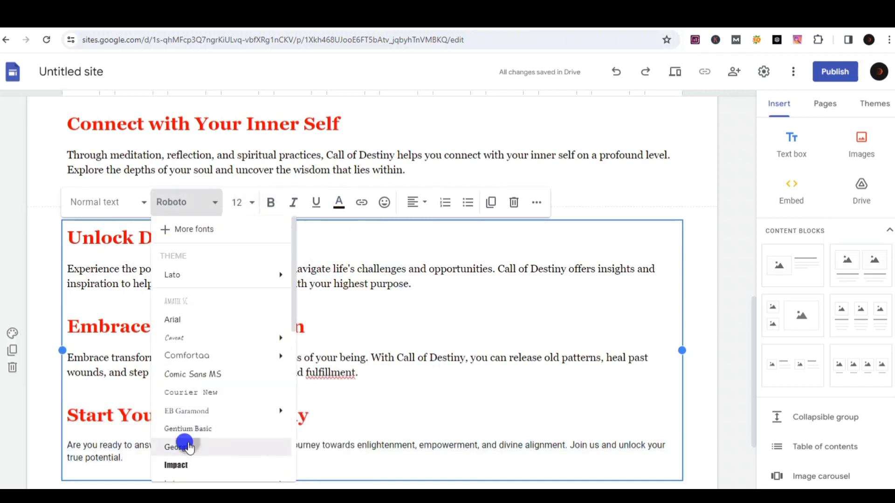
pyautogui.click(243, 201)
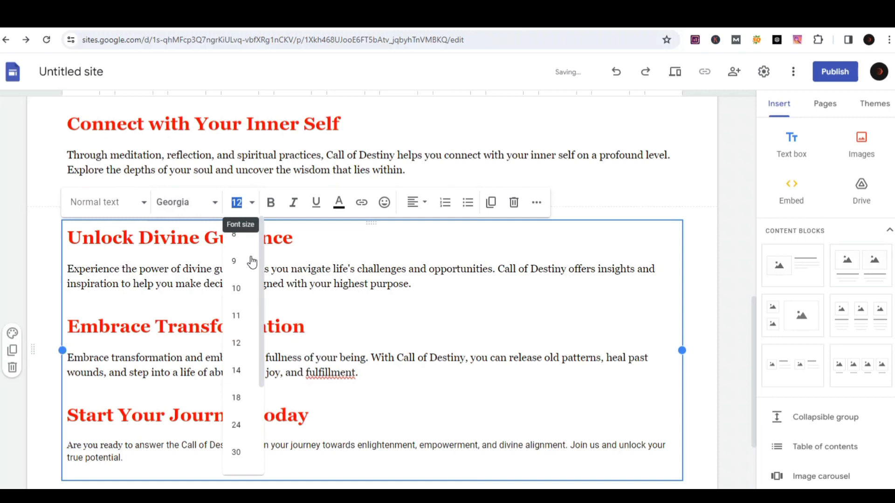
pyautogui.click(240, 365)
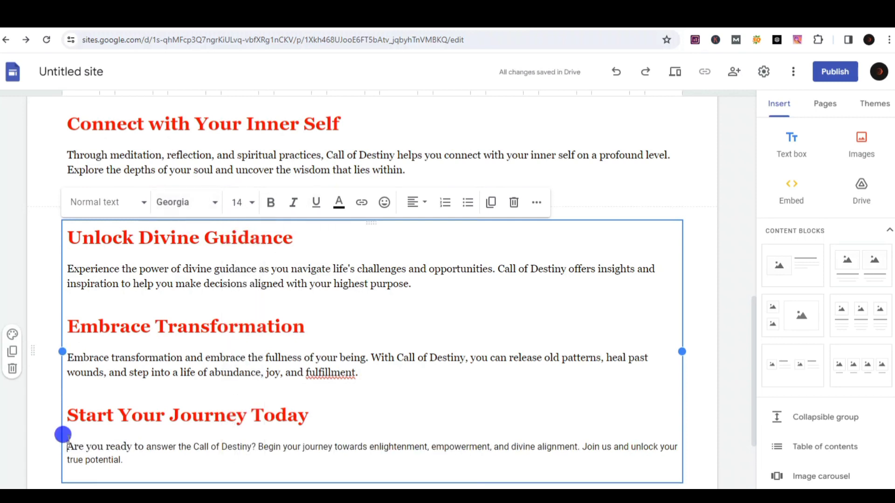
# Set the whole paragraph under "Start Your Journey Today" to size 14 and black text.
pyautogui.moveTo(65, 445); pyautogui.dragTo(131, 459)
pyautogui.click(246, 202)
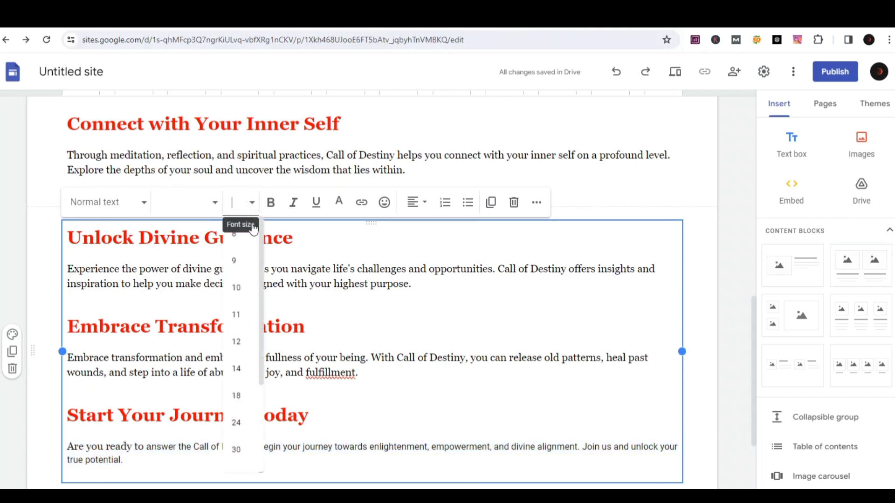
pyautogui.click(237, 371)
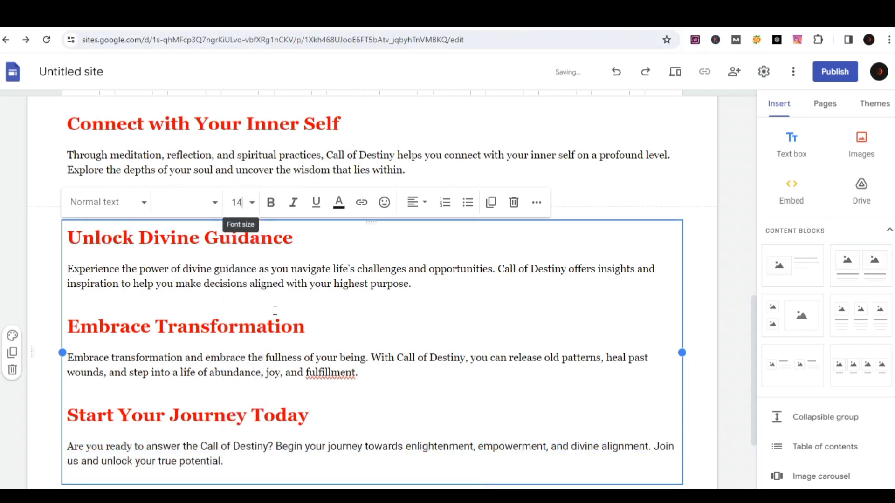
pyautogui.click(339, 206)
pyautogui.click(319, 230)
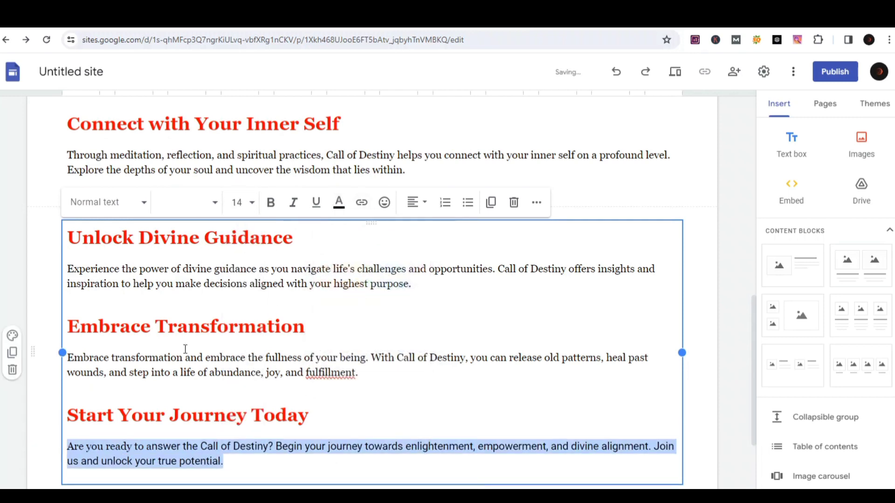
# Copy the "Sign Up Now" text from the ChatGPT page copy and use it as the name of a new Google Sites button.
pyautogui.click(285, 371)
pyautogui.scroll(7, 340, 329)
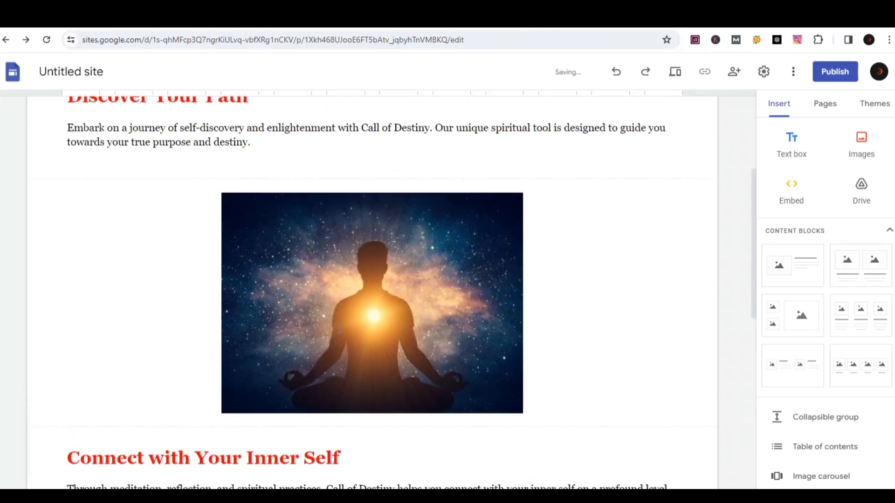
pyautogui.scroll(-10, 339, 328)
pyautogui.hotkey('ctrl', 'Tab')
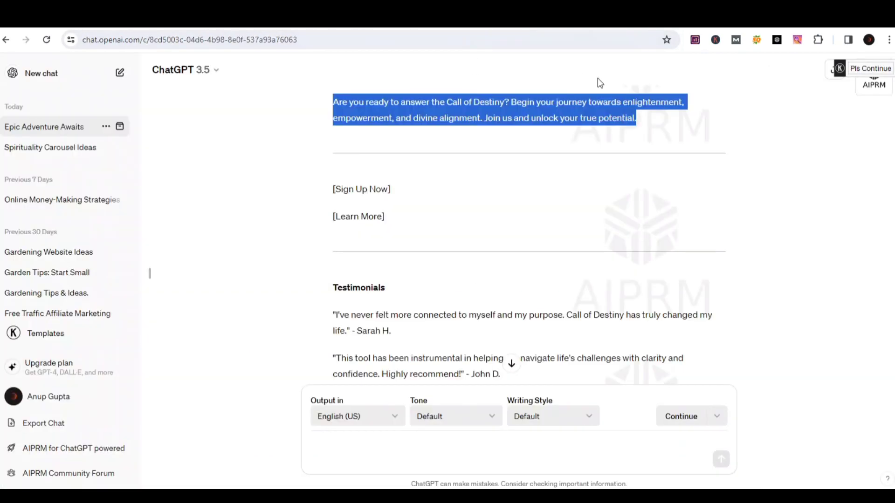
pyautogui.moveTo(334, 186); pyautogui.dragTo(353, 187)
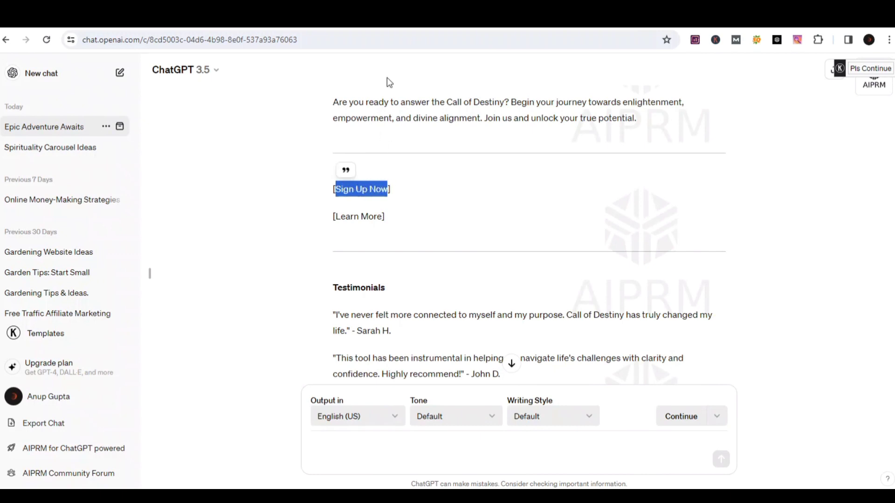
pyautogui.hotkey('ctrl', 'Tab')
pyautogui.scroll(-4, 792, 373)
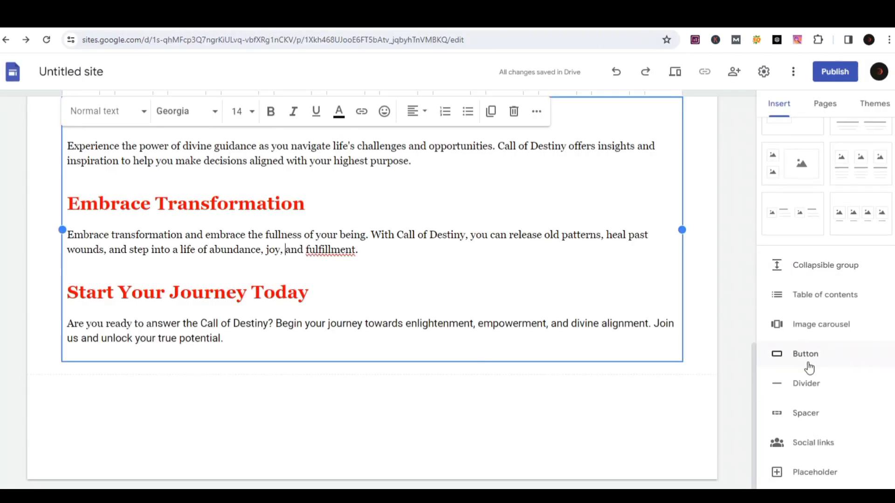
pyautogui.click(806, 356)
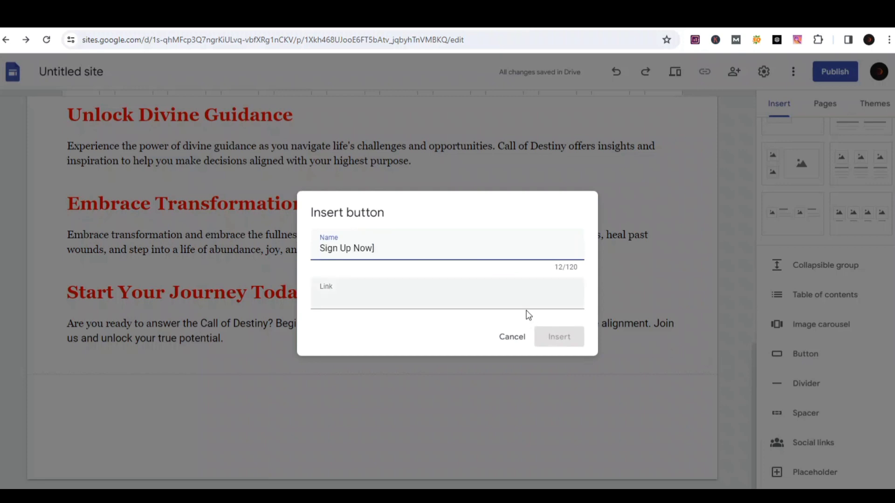
# Copy the Call of Destiny promolink from Digistore24, enter it as the button's link, and insert the button into the site.
pyautogui.click(508, 298)
pyautogui.hotkey('ctrl', 'Tab')
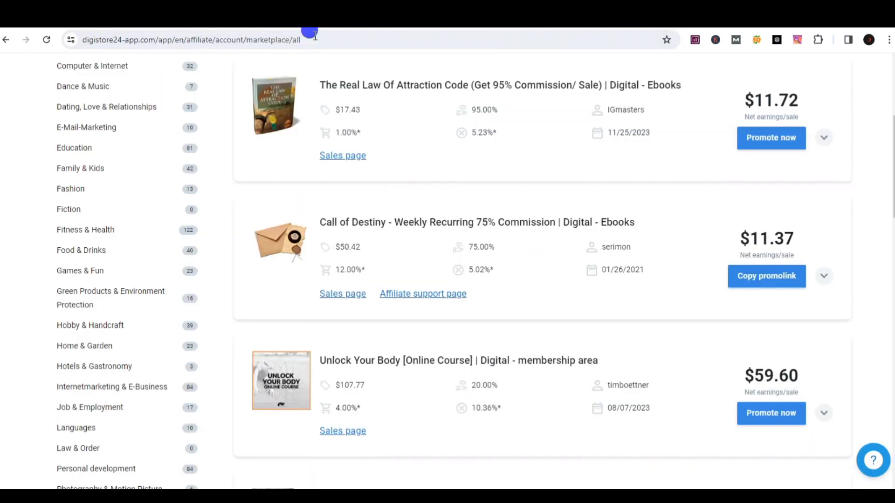
pyautogui.click(738, 276)
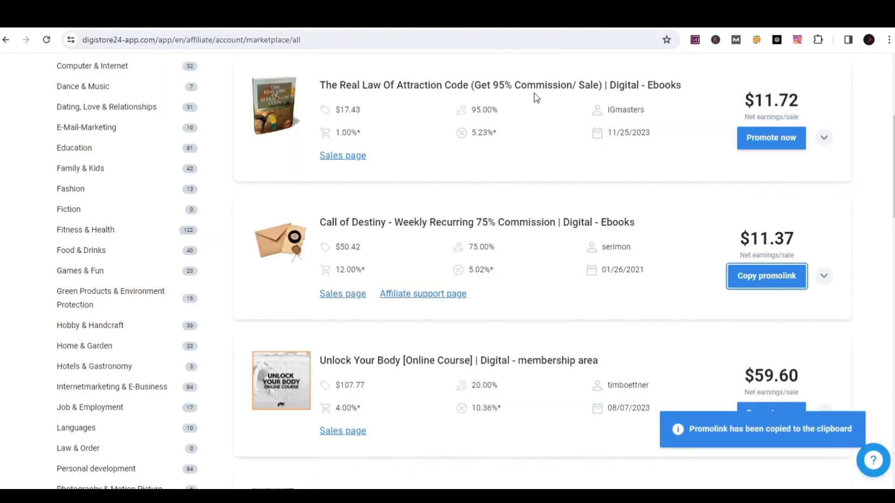
pyautogui.hotkey('ctrl', 'shift', 'Tab')
pyautogui.hotkey('ctrl', 'v')
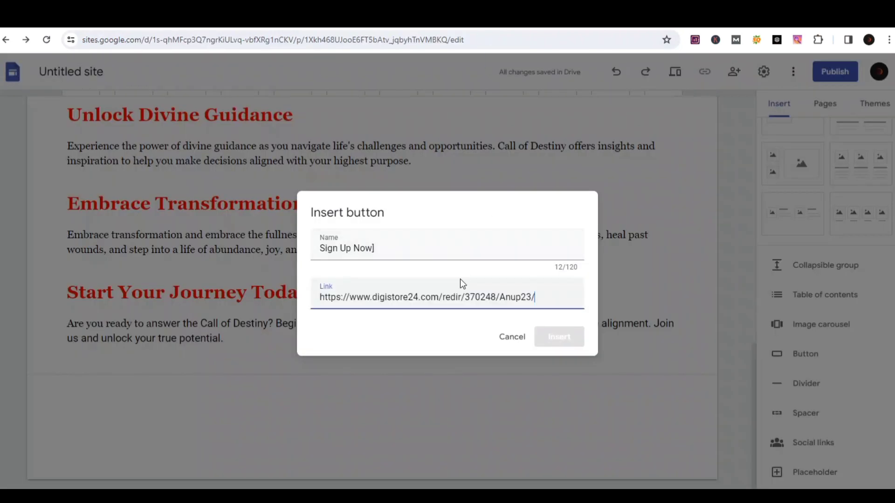
pyautogui.click(541, 340)
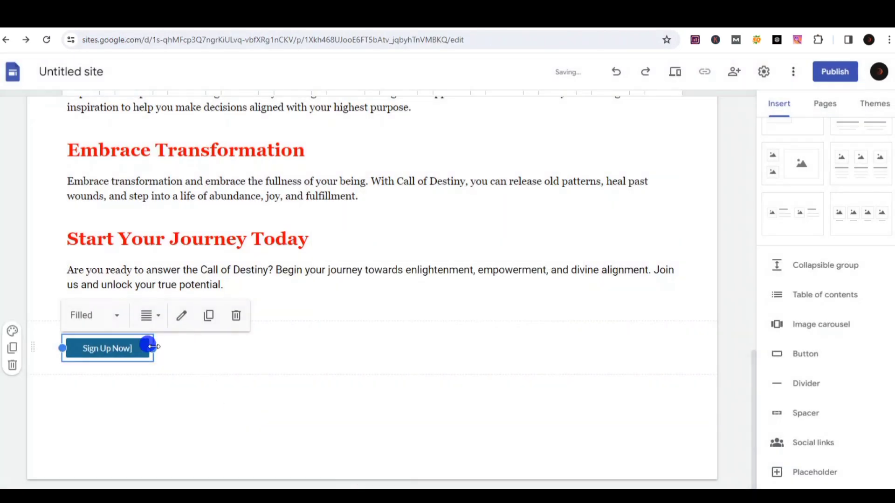
# Stretch the "Sign Up Now" button across the full content width below the "Start Your Journey Today" section.
pyautogui.moveTo(153, 346); pyautogui.dragTo(668, 416)
pyautogui.click(430, 413)
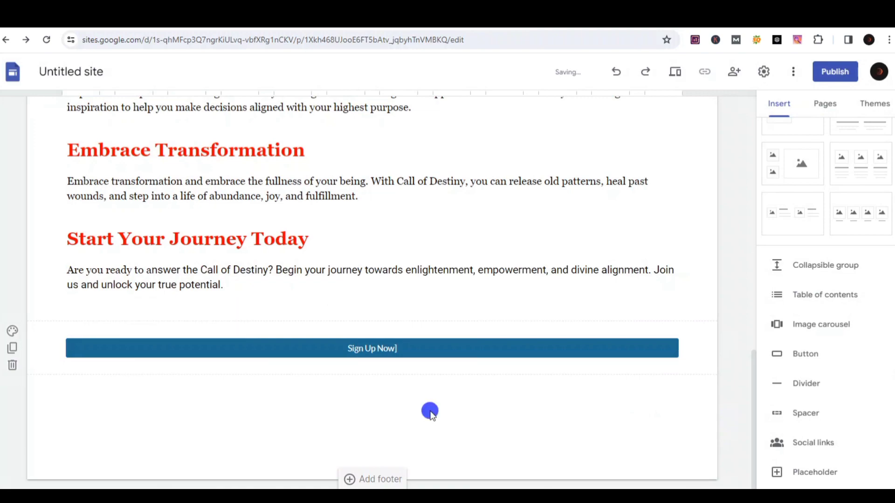
pyautogui.scroll(15, 429, 414)
pyautogui.scroll(-13, 429, 410)
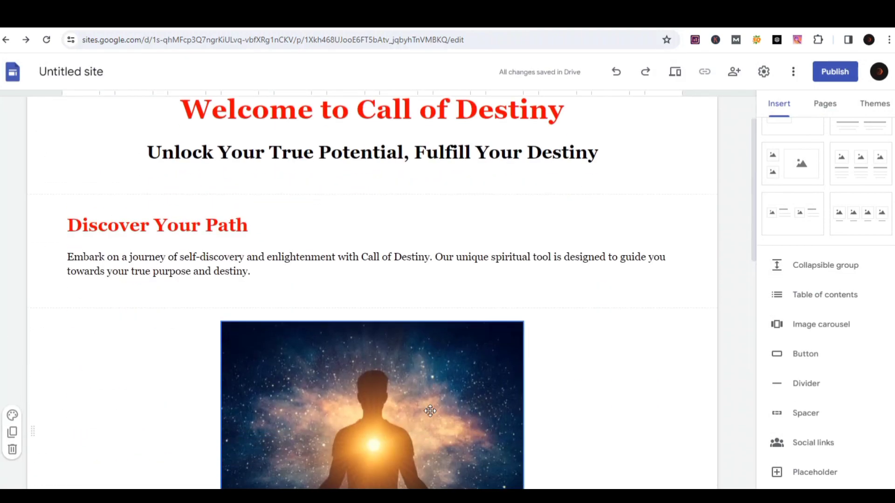
pyautogui.scroll(8, 429, 410)
pyautogui.scroll(5, 429, 410)
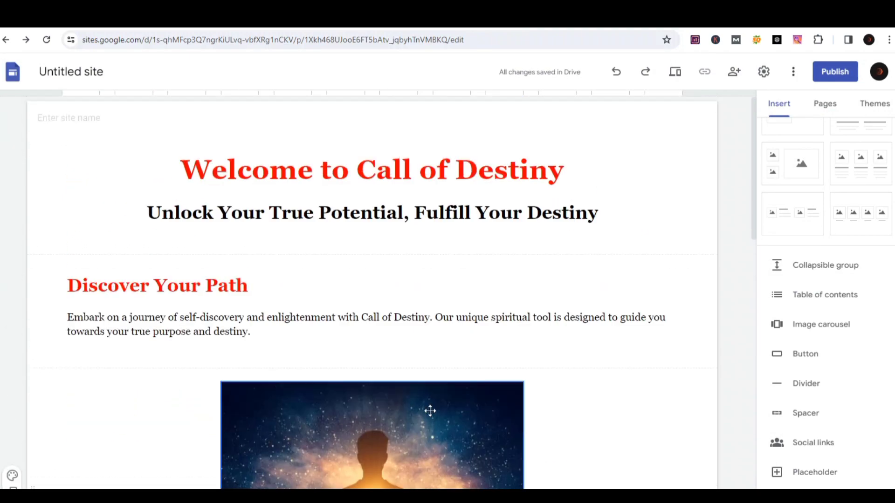
pyautogui.scroll(-8, 463, 228)
pyautogui.scroll(-8, 468, 229)
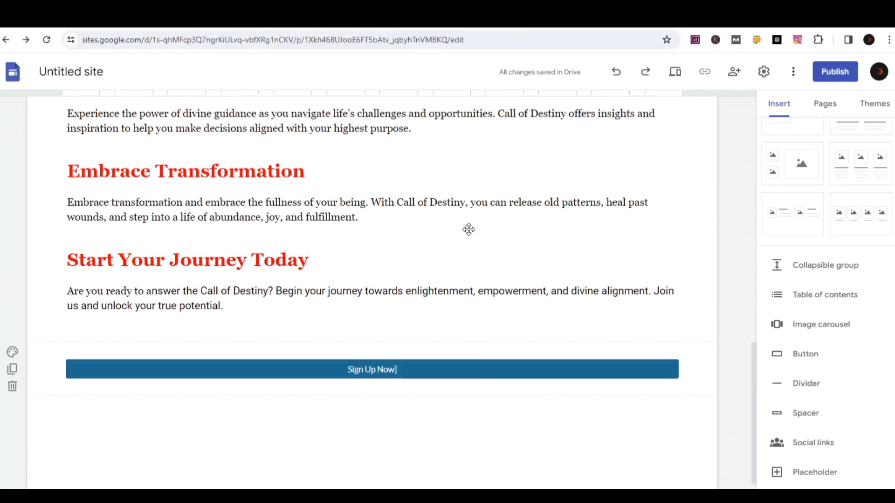
pyautogui.scroll(8, 469, 230)
# Publish the site under the web address call-of-destinyr and look through the live page.
pyautogui.click(829, 67)
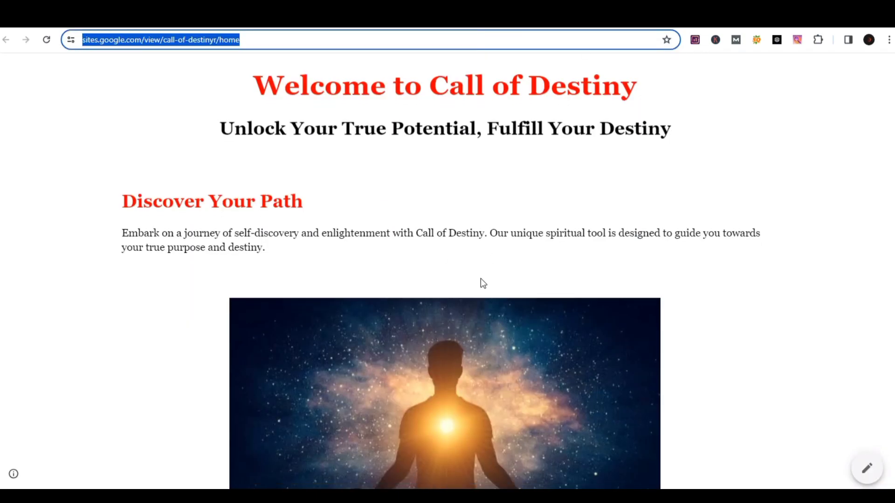
pyautogui.scroll(-5, 480, 280)
pyautogui.scroll(-3, 479, 279)
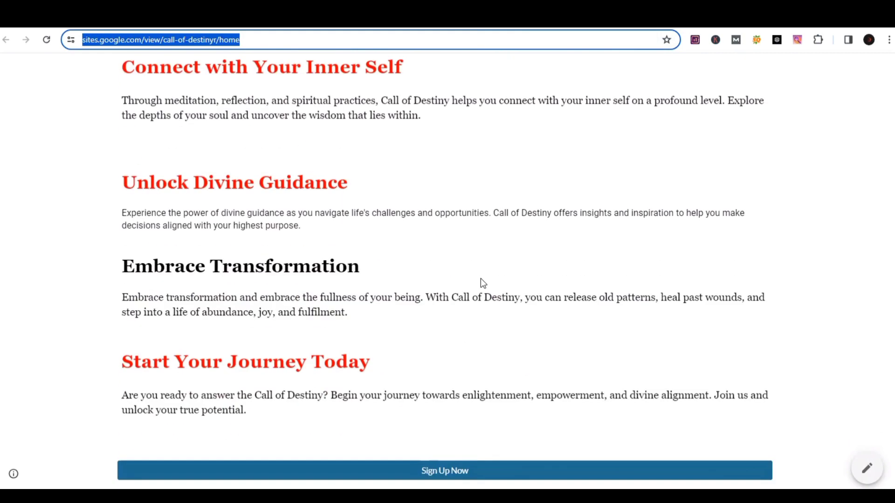
pyautogui.scroll(9, 480, 279)
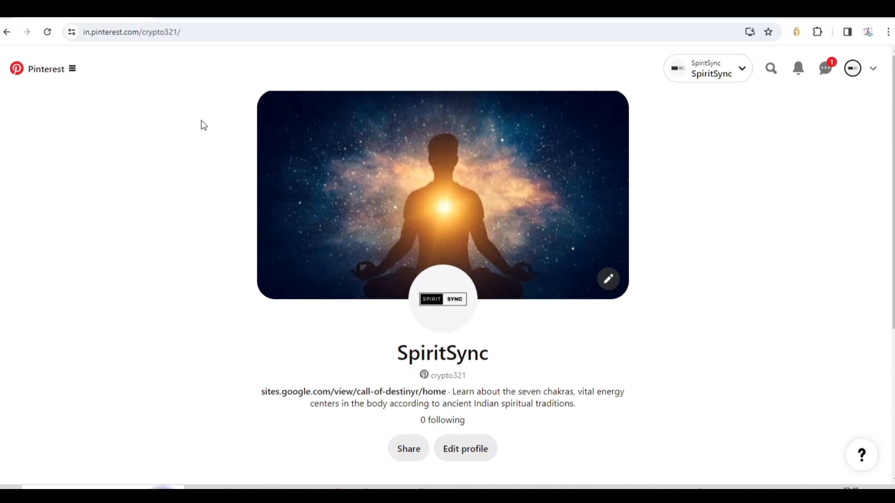
# Switch to Pinterest and look over the SpiritSync profile's cover image, logo, website link and description.
pyautogui.scroll(-3, 204, 125)
pyautogui.scroll(3, 204, 125)
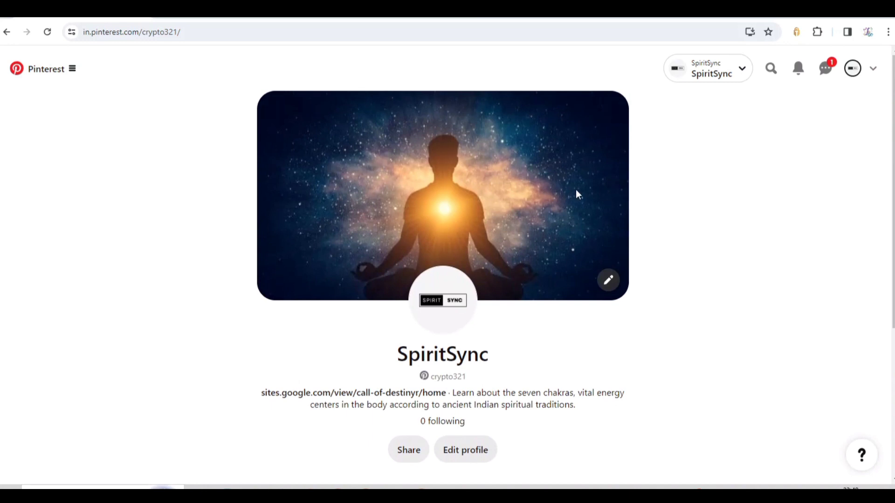
pyautogui.scroll(-3, 578, 190)
pyautogui.scroll(3, 579, 192)
# Switch to Canva and search its templates for "cover".
pyautogui.click(348, 487)
pyautogui.click(256, 20)
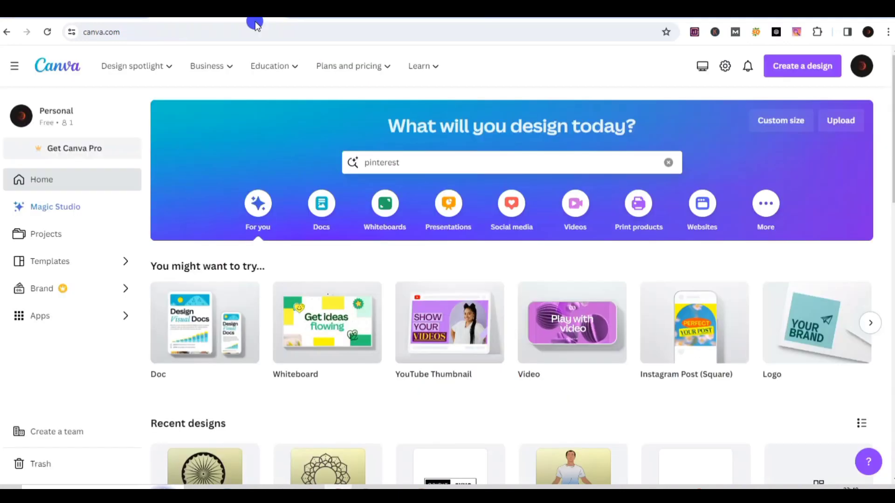
pyautogui.click(420, 159)
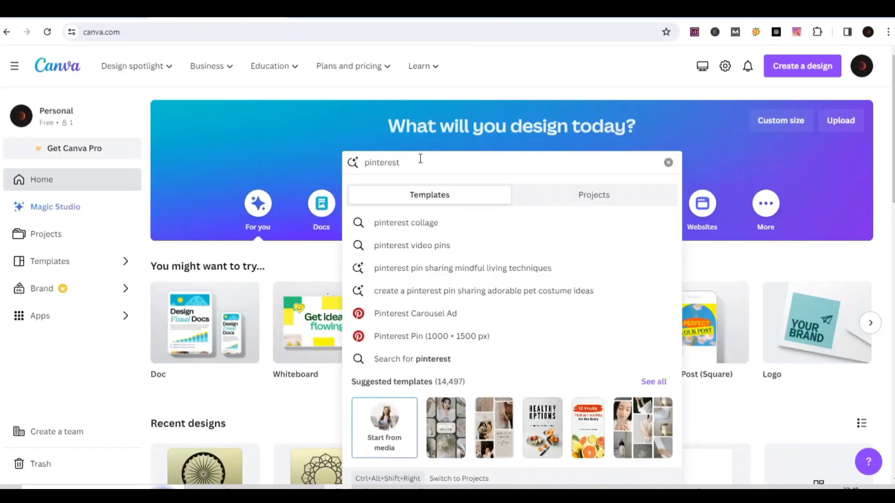
pyautogui.hotkey('ctrl', 'a')
pyautogui.write('cov')
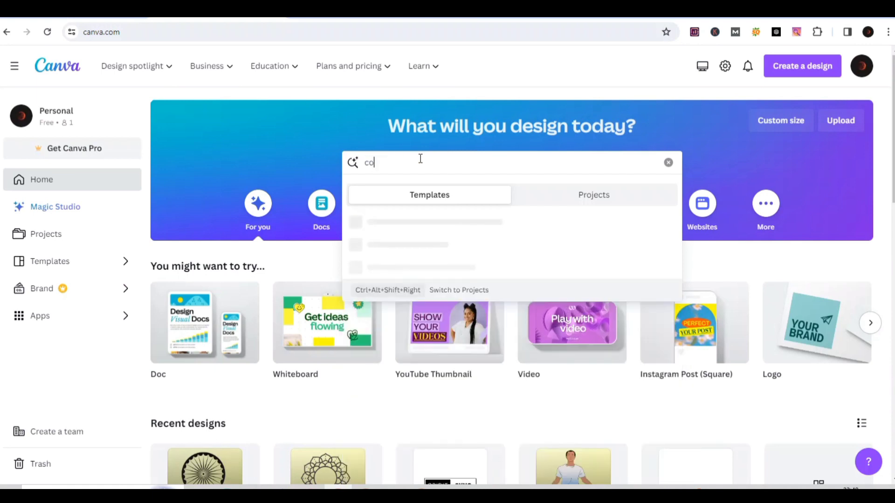
pyautogui.write('er')
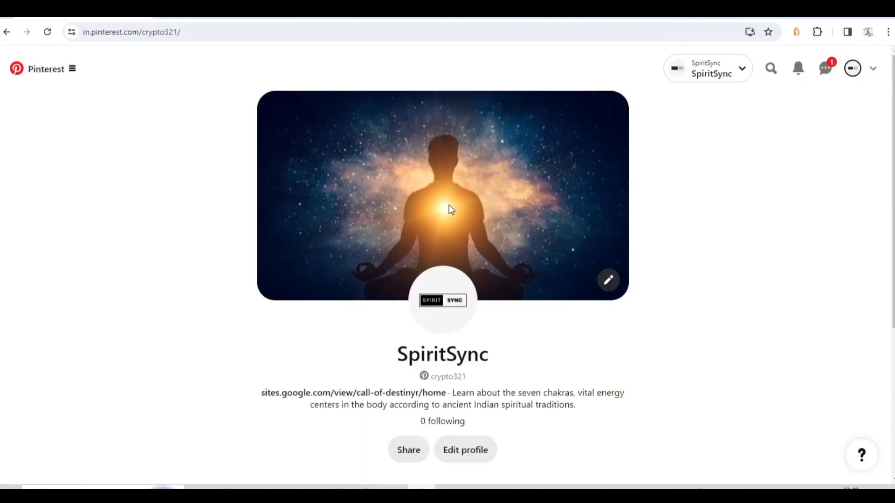
# Open the SpiritSync profile settings in Pinterest, review the photo, name, about text and website, and return to the profile.
pyautogui.scroll(-3, 449, 205)
pyautogui.click(461, 296)
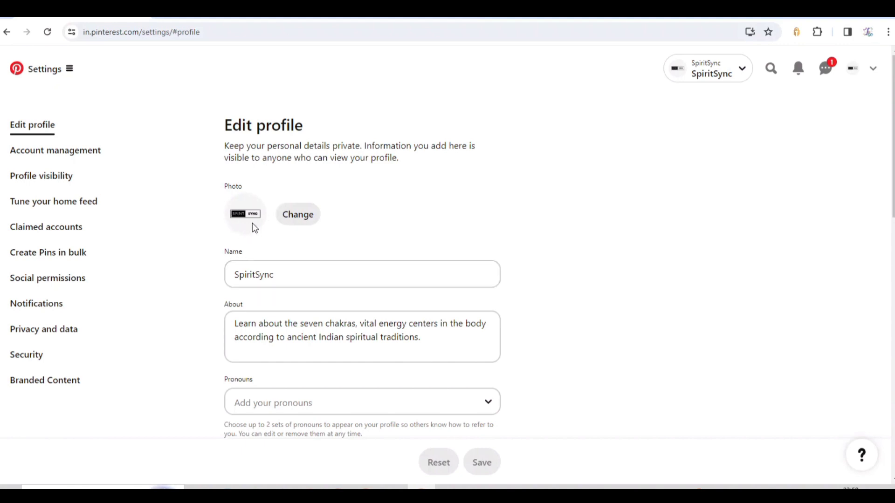
pyautogui.scroll(-2, 252, 224)
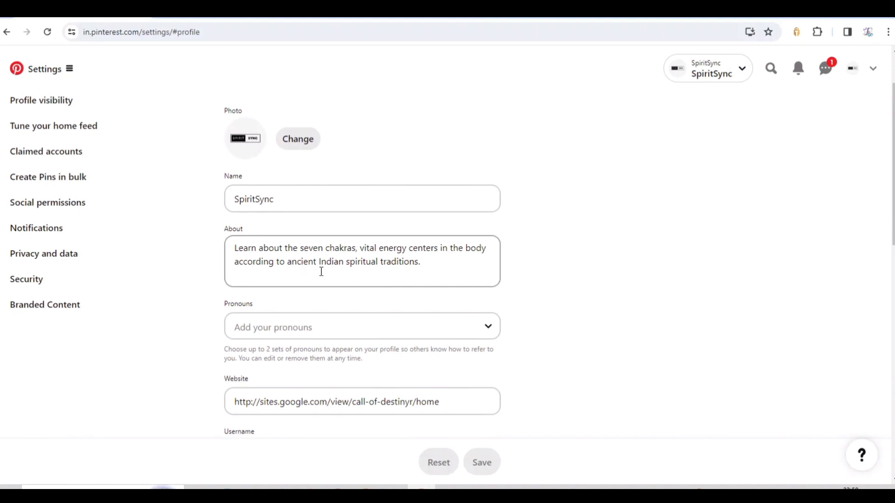
pyautogui.scroll(-2, 345, 275)
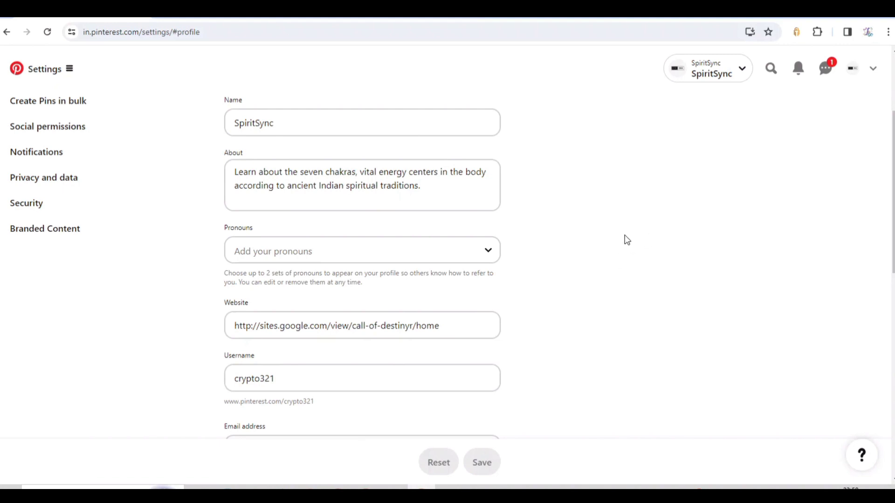
pyautogui.click(854, 69)
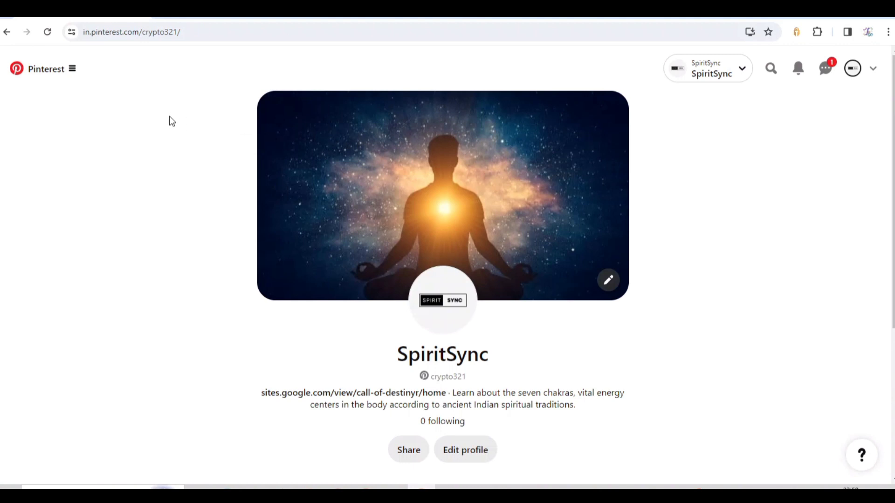
# Create a new organic Pin and upload image 1 from the Journey Through the Chakras folder.
pyautogui.click(73, 70)
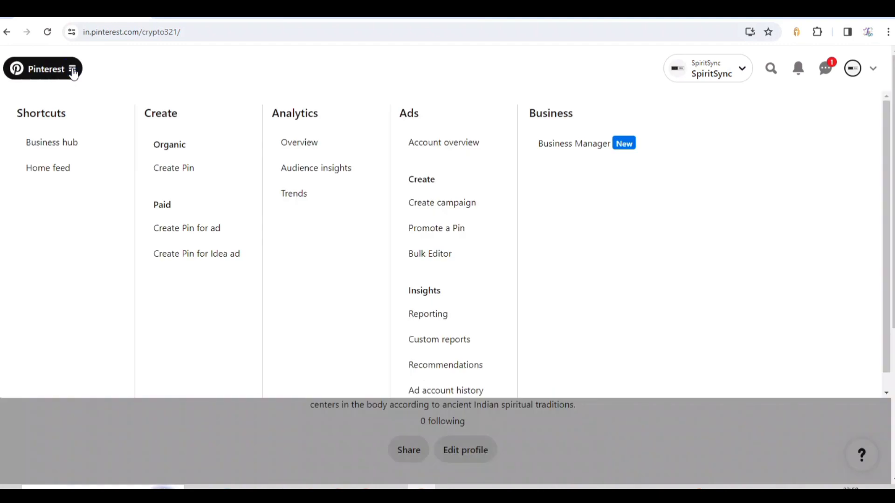
pyautogui.click(169, 169)
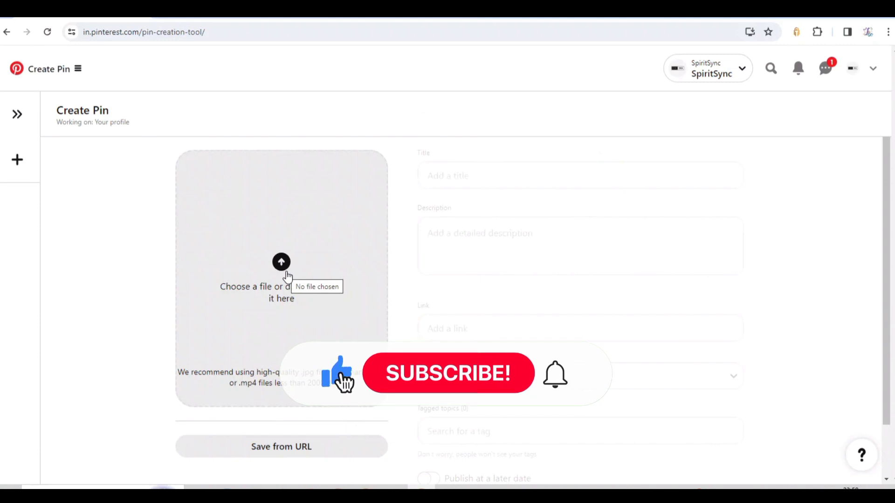
pyautogui.click(288, 274)
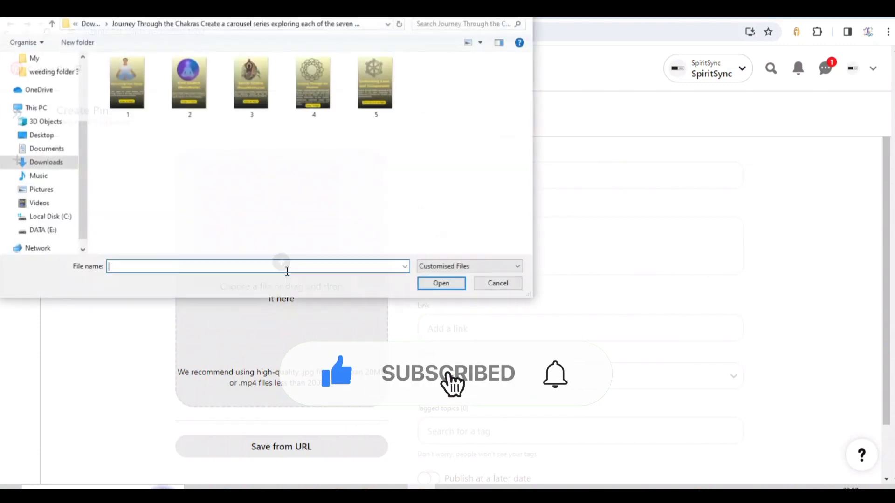
pyautogui.click(126, 83)
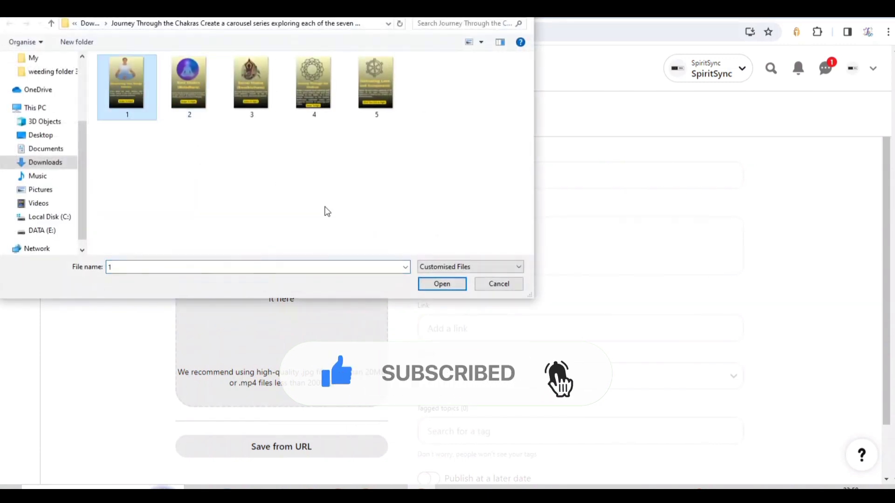
pyautogui.click(434, 284)
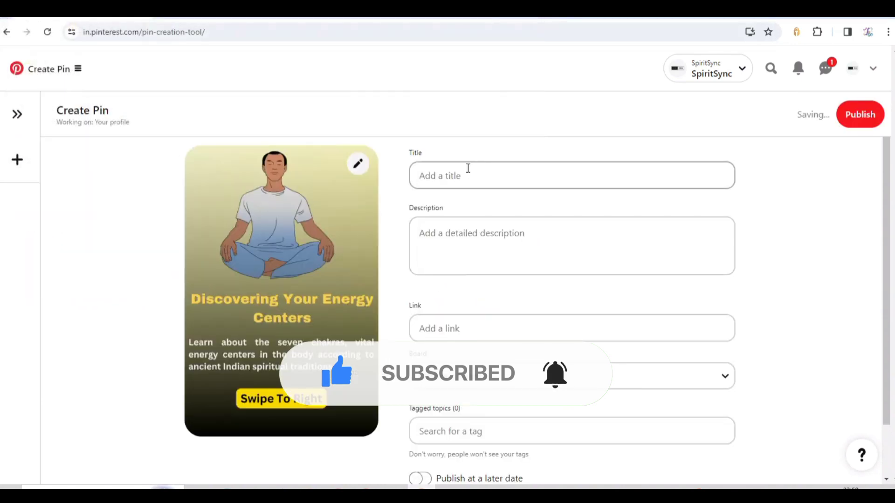
# Copy the slide 1 title "Discovering Your Energy Centers" from ChatGPT and enter it as the Pin's title.
pyautogui.click(467, 168)
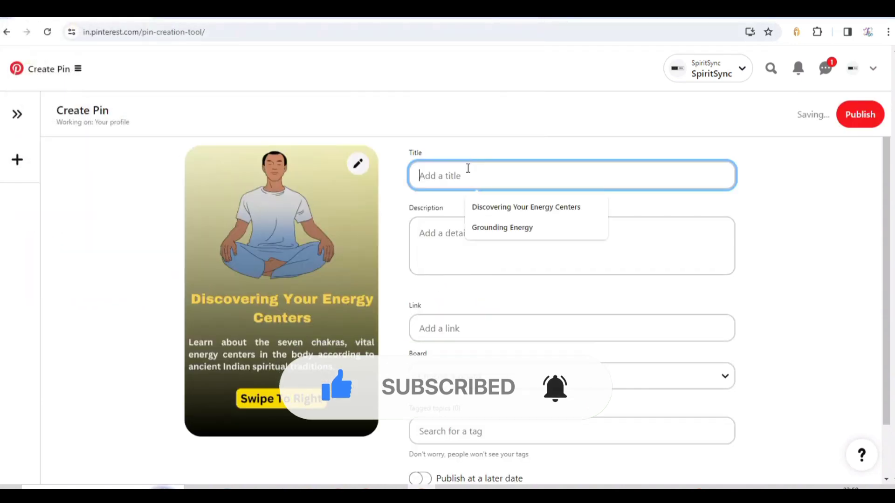
pyautogui.click(364, 487)
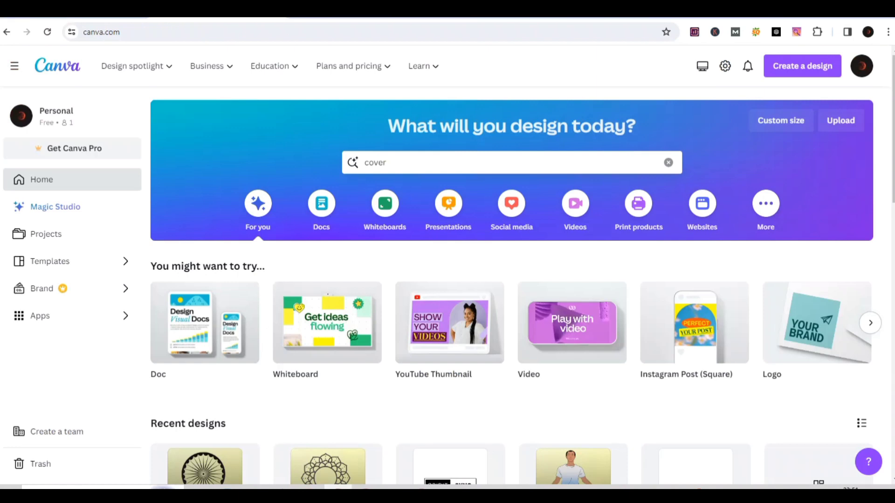
pyautogui.hotkey('alt', 'Tab')
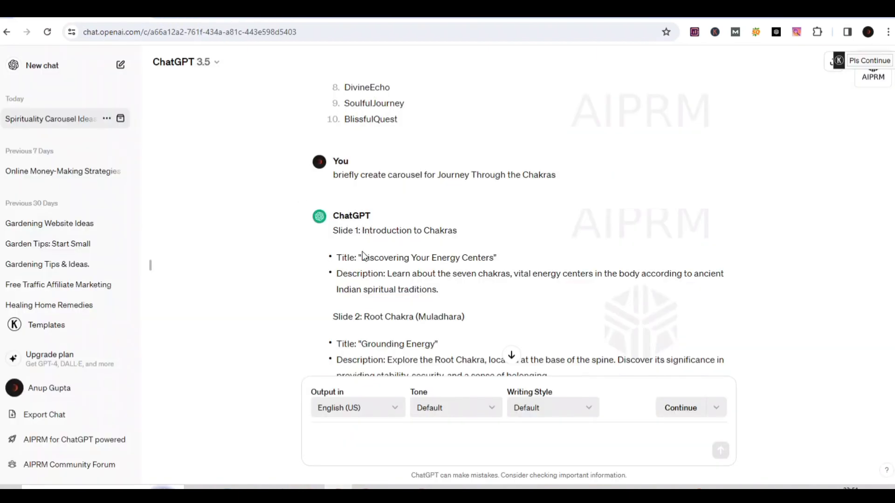
pyautogui.moveTo(362, 257); pyautogui.dragTo(494, 259)
pyautogui.hotkey('ctrl', 'c')
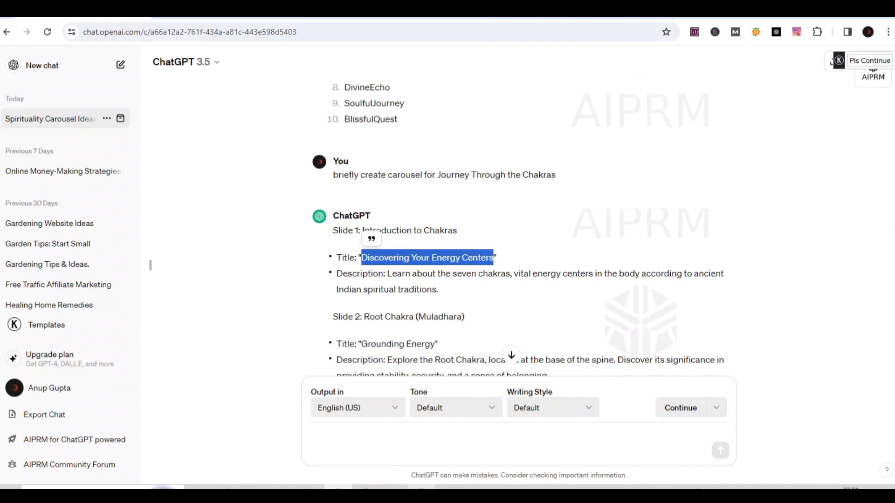
pyautogui.hotkey('alt', 'Tab')
pyautogui.click(440, 175)
pyautogui.hotkey('ctrl', 'v')
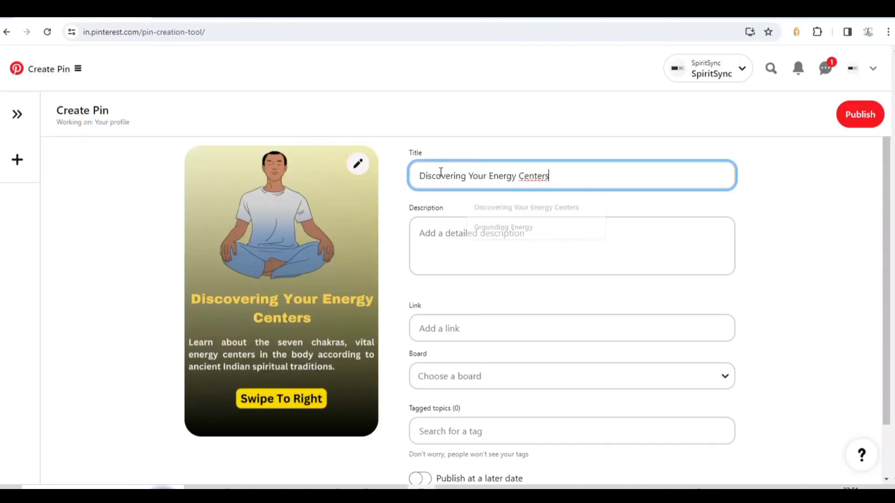
# Copy the slide 1 description about the seven chakras from ChatGPT into the Pin's description and remove its leading space.
pyautogui.click(451, 241)
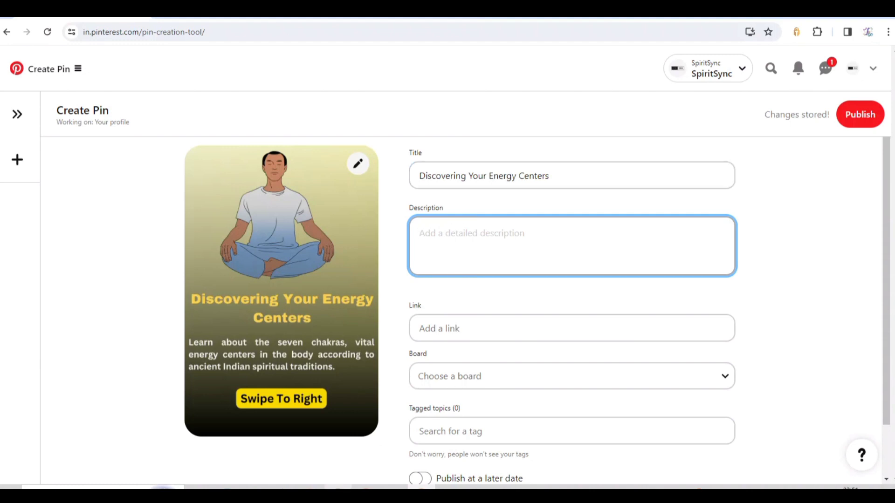
pyautogui.click(338, 485)
pyautogui.moveTo(387, 275); pyautogui.dragTo(448, 288)
pyautogui.hotkey('ctrl', 'c')
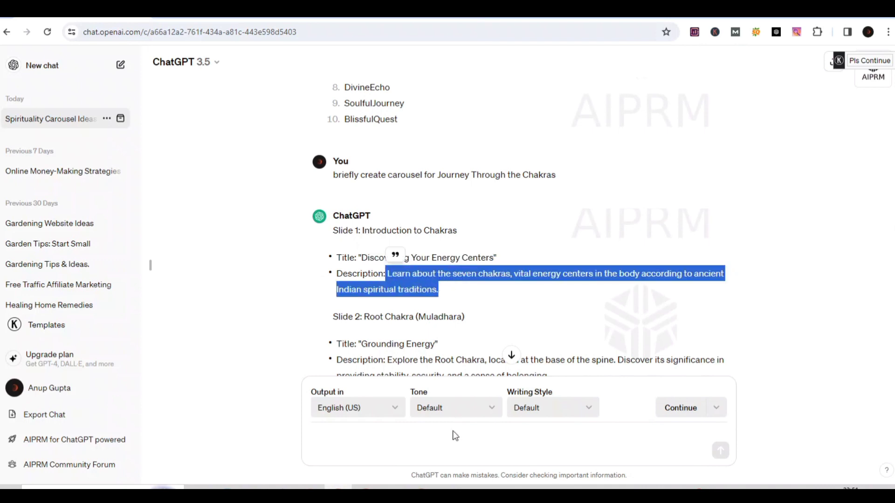
pyautogui.click(421, 487)
pyautogui.hotkey('ctrl', 'v')
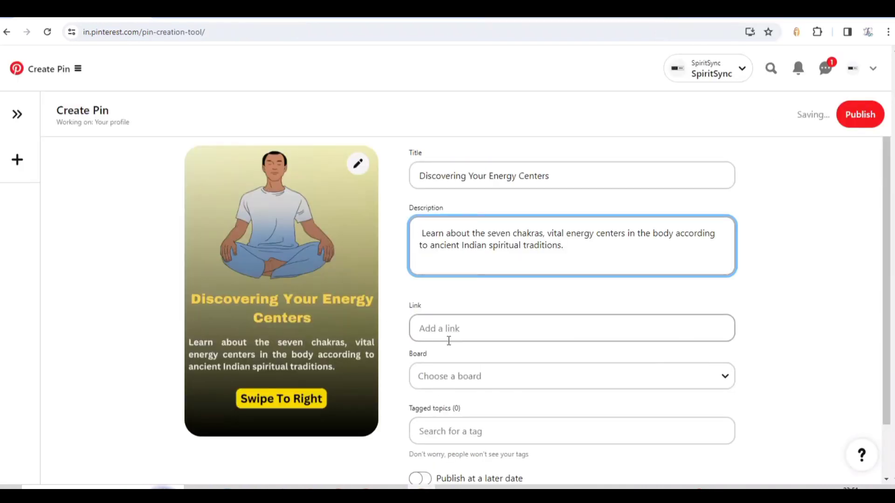
pyautogui.click(419, 232)
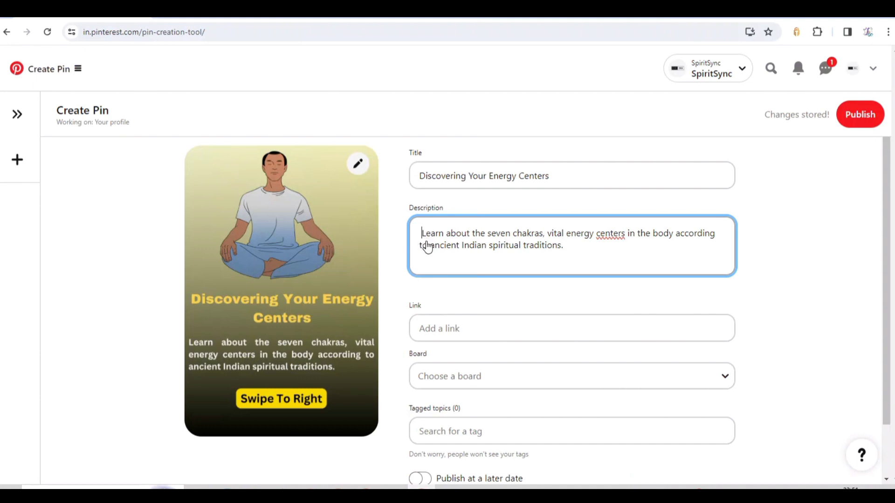
pyautogui.press('Delete')
# Copy the published Call of Destiny page address from the browser and enter it as the Pin's link.
pyautogui.click(479, 320)
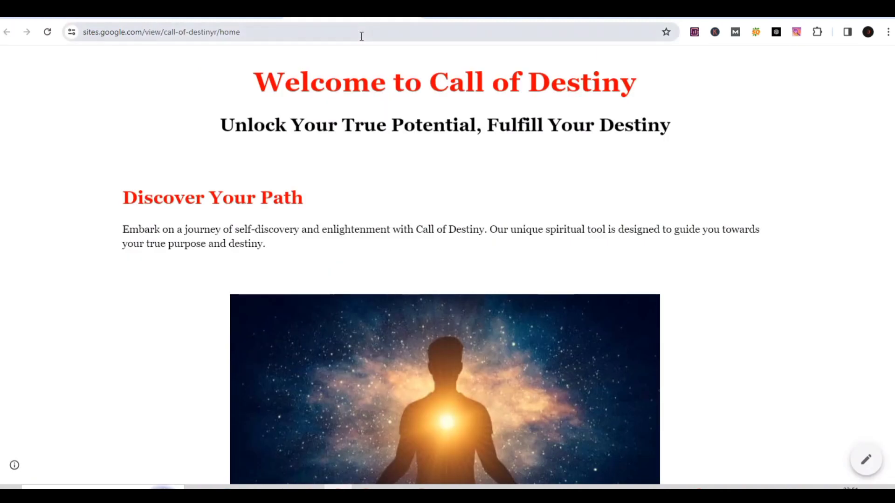
pyautogui.click(361, 36)
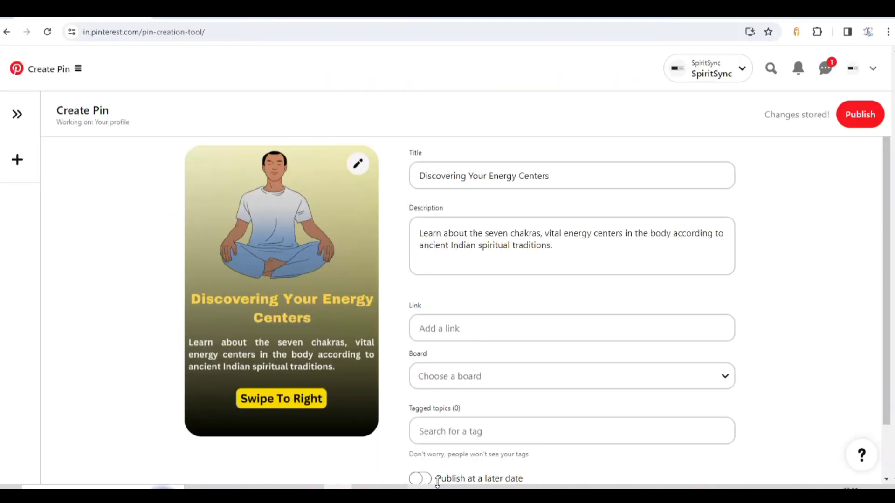
pyautogui.click(476, 321)
pyautogui.hotkey('ctrl', 'v')
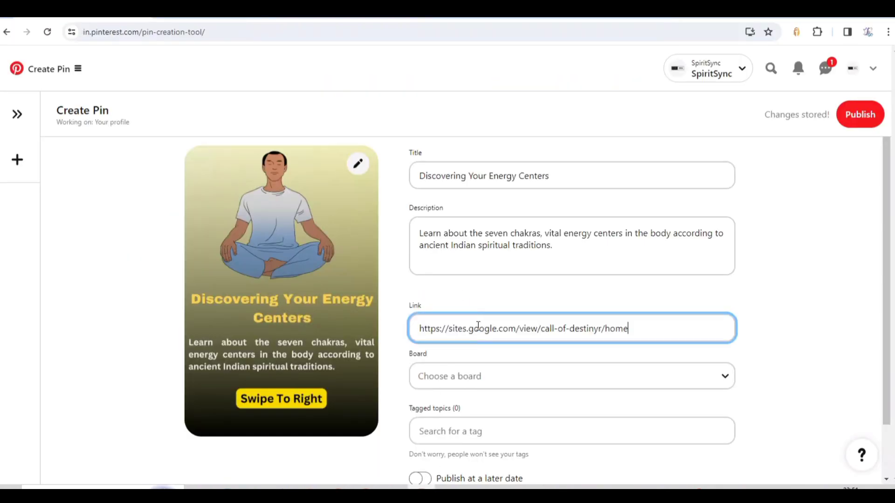
pyautogui.click(464, 377)
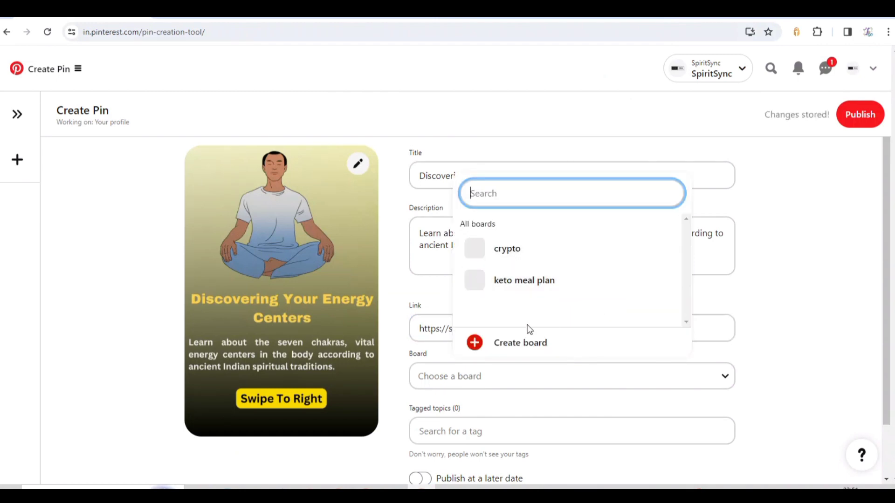
pyautogui.click(524, 341)
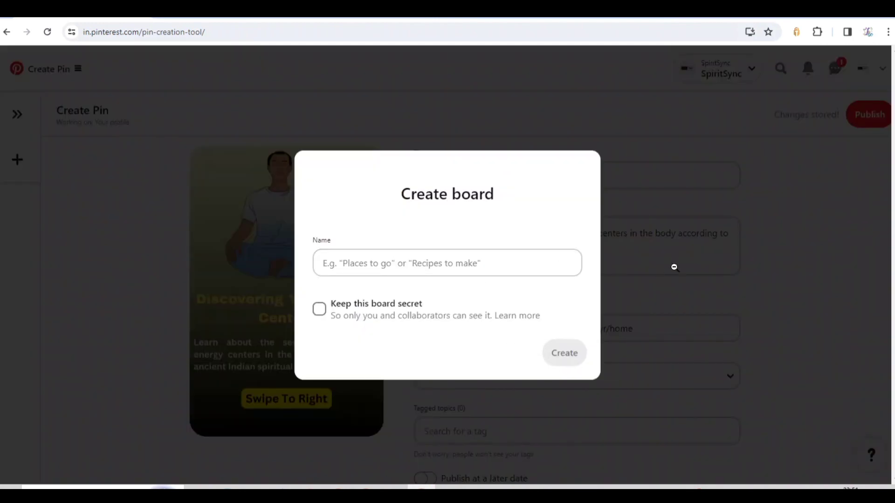
pyautogui.click(687, 306)
# Tag the Discovering Your Energy Centers Pin with the topic "Spirituality".
pyautogui.scroll(-2, 499, 383)
pyautogui.click(463, 371)
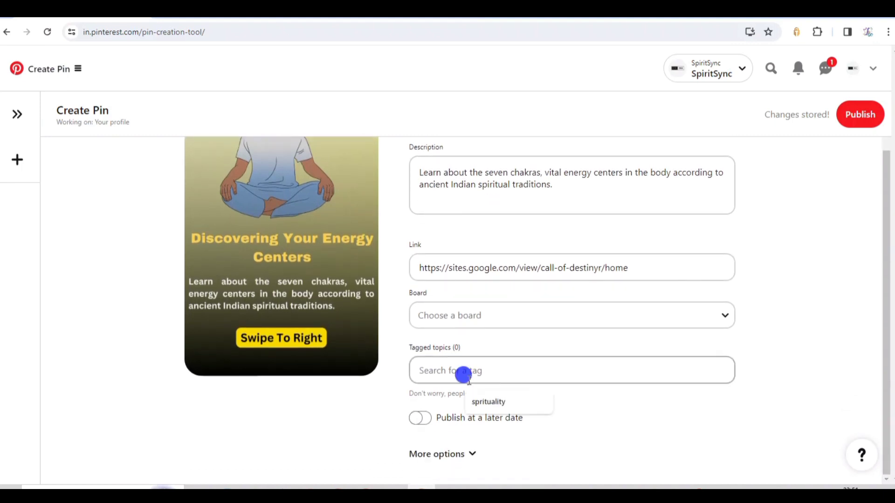
pyautogui.click(488, 403)
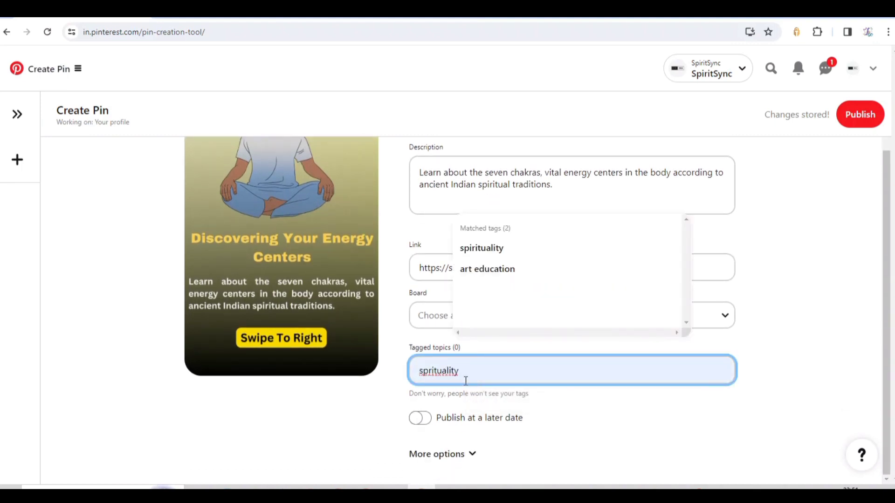
pyautogui.click(514, 255)
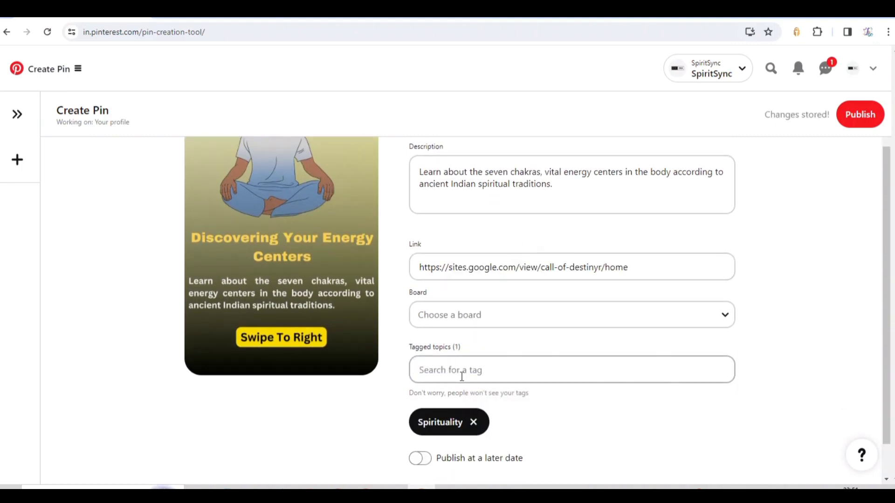
pyautogui.scroll(-1, 433, 387)
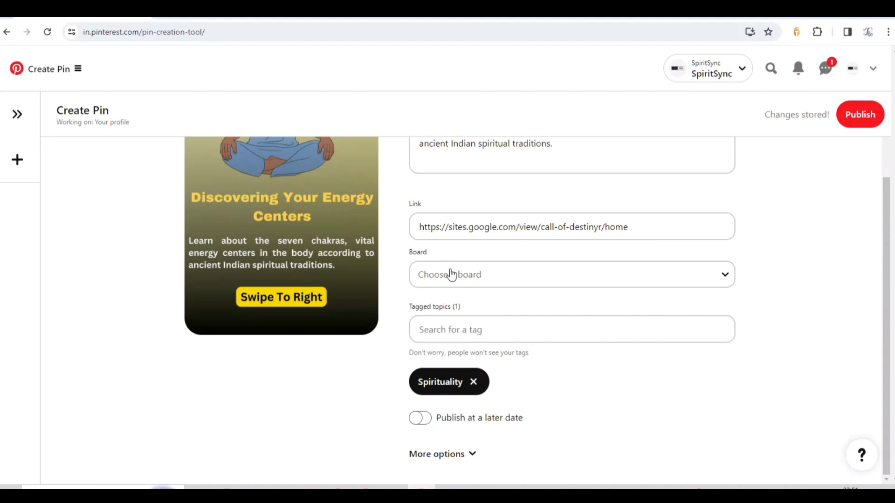
pyautogui.scroll(2, 452, 272)
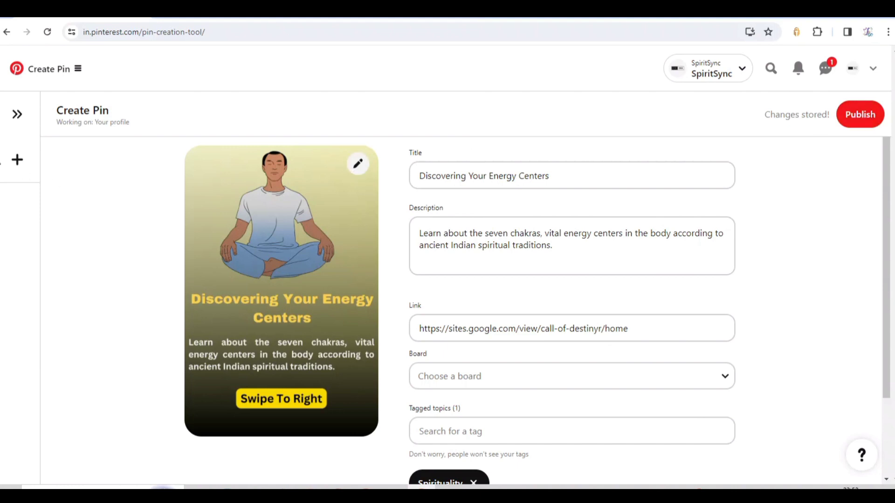
# Start another new Pin and upload image 2 from the Journey Through the Chakras folder.
pyautogui.click(16, 161)
pyautogui.click(263, 272)
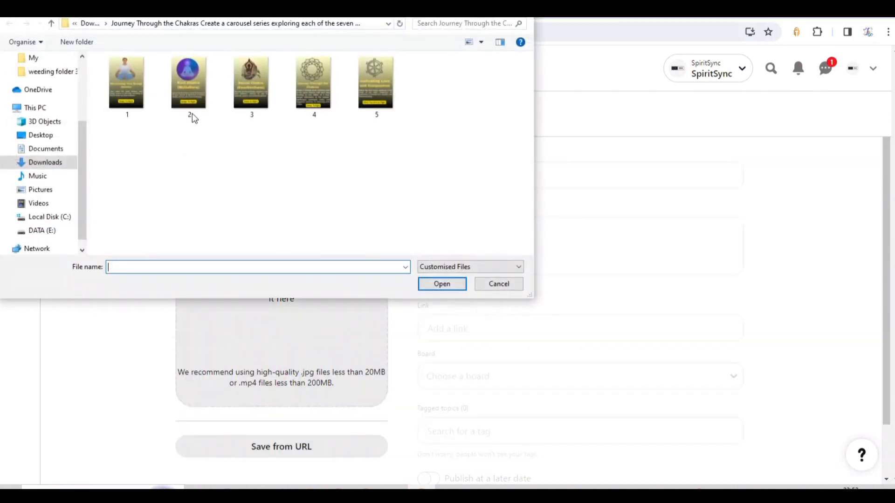
pyautogui.click(193, 117)
pyautogui.click(438, 283)
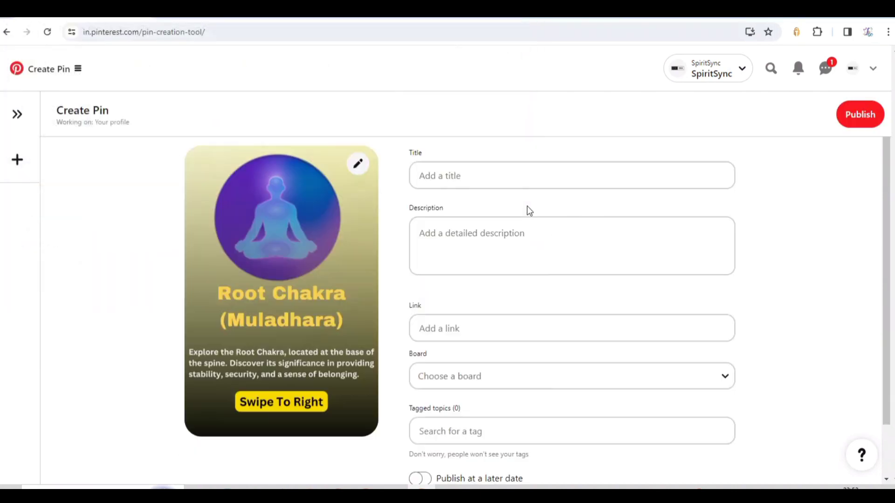
# Copy the slide 2 heading "Root Chakra (Muladhara)" from ChatGPT and enter it as the new Pin's title.
pyautogui.click(493, 175)
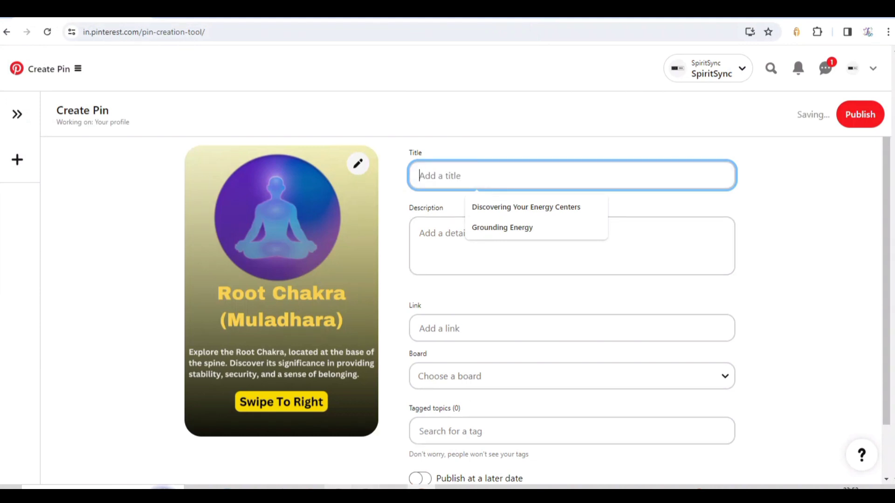
pyautogui.click(364, 488)
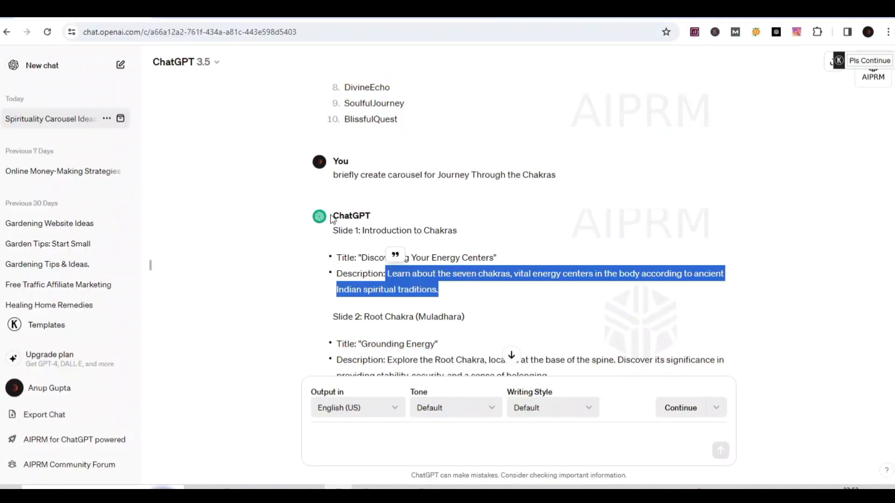
pyautogui.moveTo(364, 317); pyautogui.dragTo(493, 317)
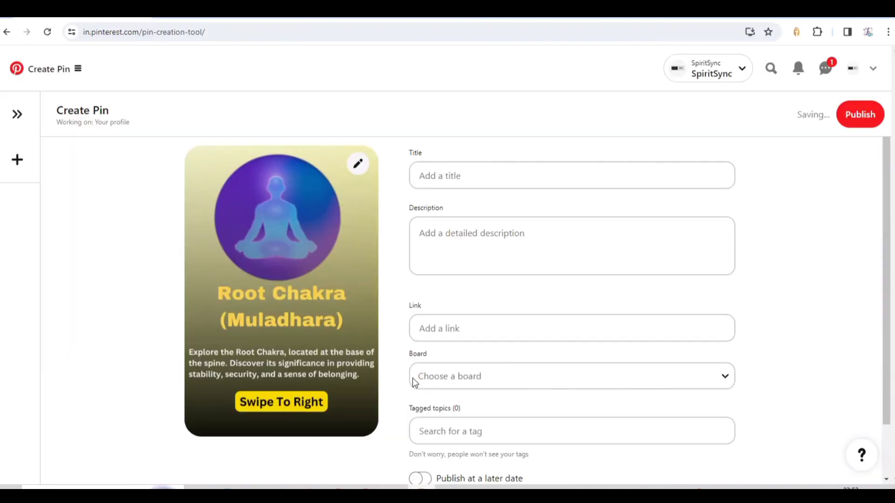
pyautogui.click(472, 175)
pyautogui.hotkey('ctrl', 'v')
# Copy the slide 2 description about the Root Chakra from ChatGPT and paste it as the Pin's description.
pyautogui.click(487, 242)
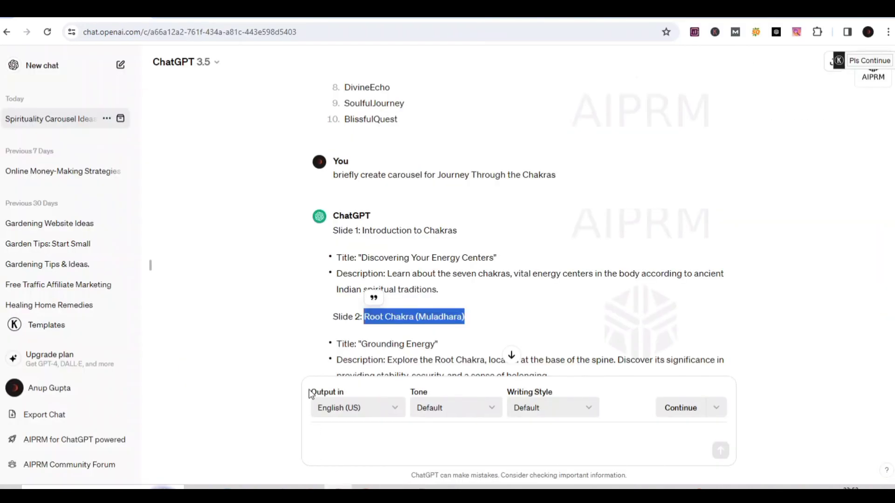
pyautogui.scroll(-2, 368, 355)
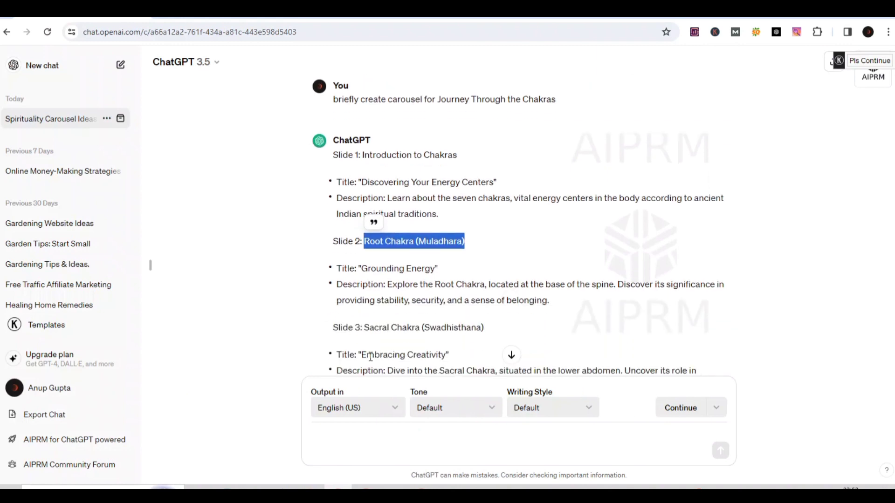
pyautogui.click(361, 269)
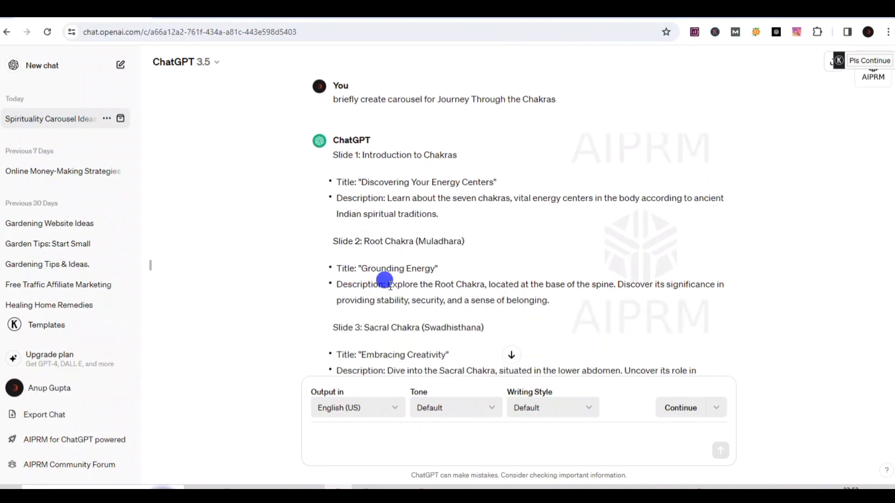
pyautogui.moveTo(388, 285); pyautogui.dragTo(551, 309)
pyautogui.hotkey('ctrl', 'c')
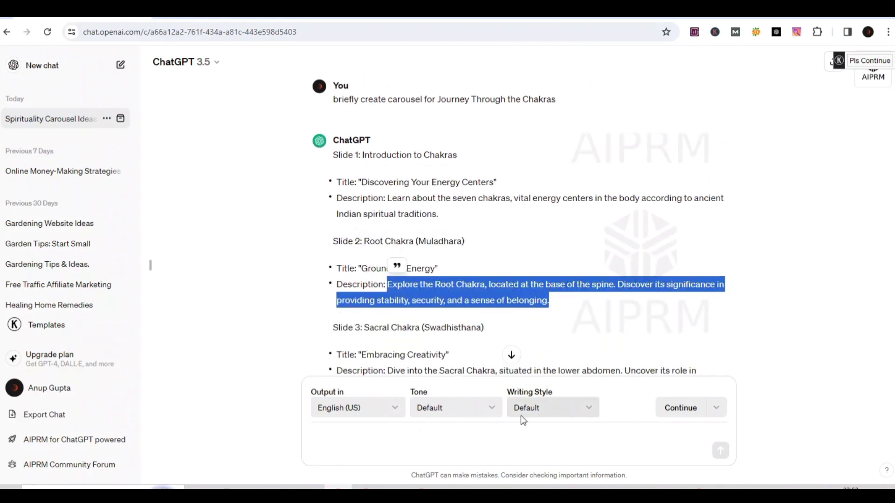
pyautogui.click(422, 487)
pyautogui.hotkey('ctrl', 'v')
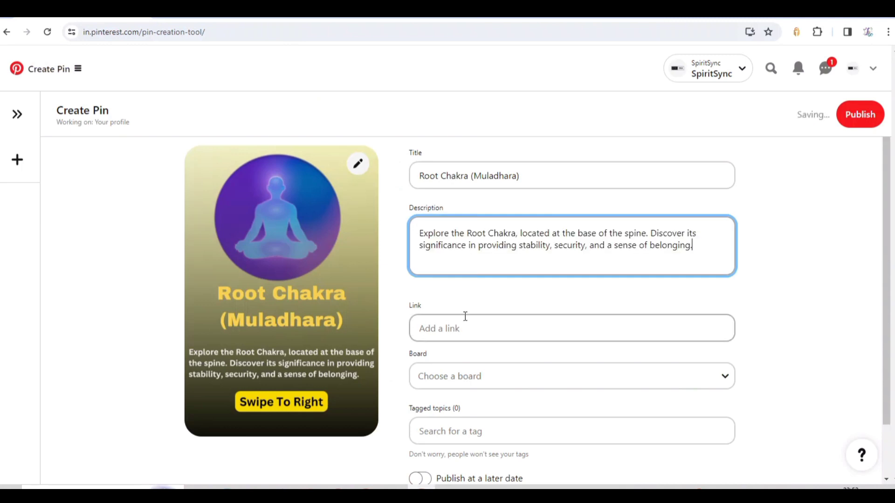
pyautogui.scroll(-2, 514, 286)
pyautogui.click(478, 259)
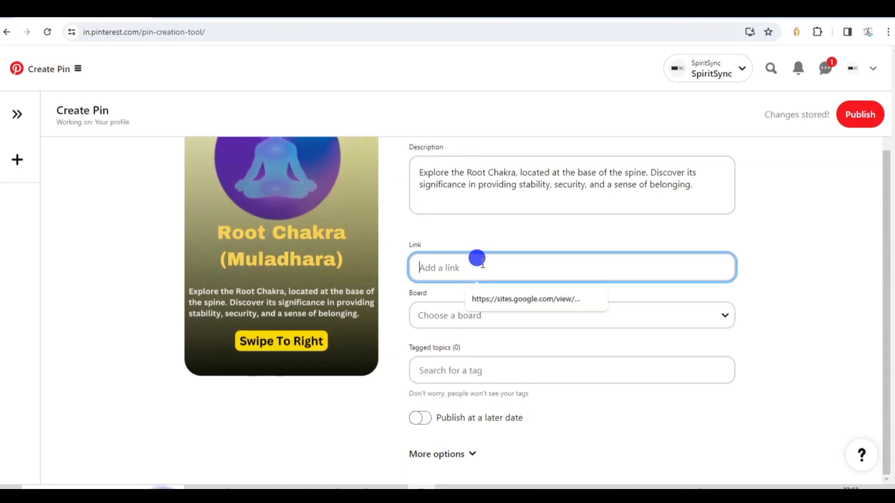
pyautogui.click(509, 294)
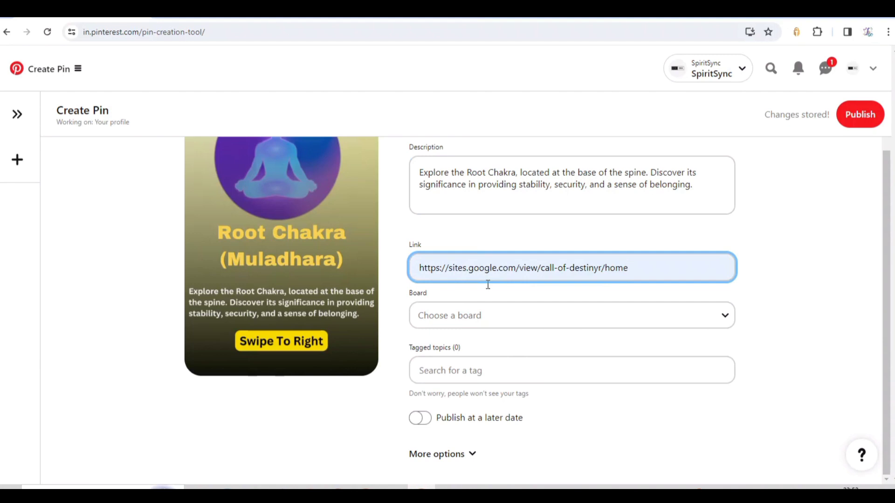
# Search the tags for "sprituality" and tag the Root Chakra Pin with the matching topic "Spirituality".
pyautogui.click(438, 366)
pyautogui.write('sprituality')
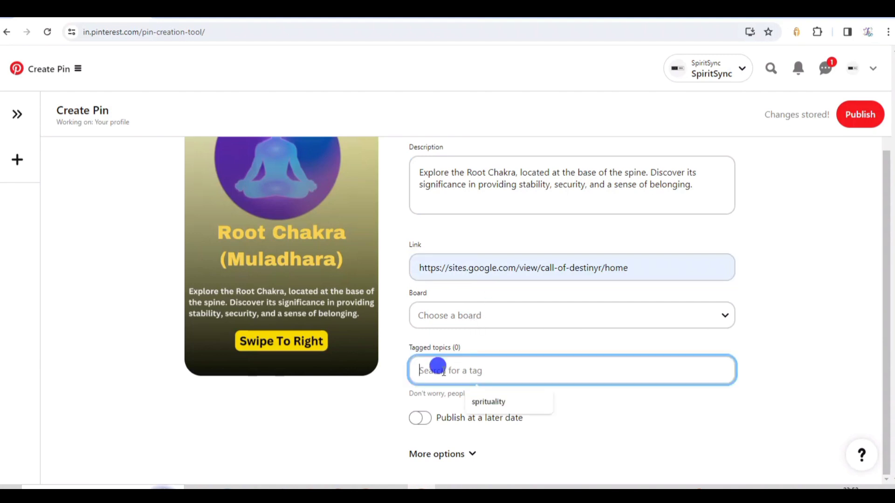
pyautogui.click(479, 403)
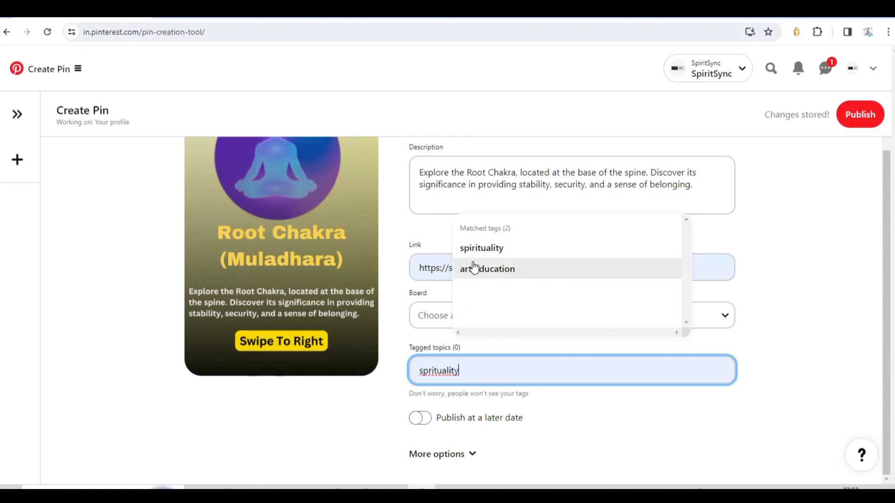
pyautogui.click(476, 254)
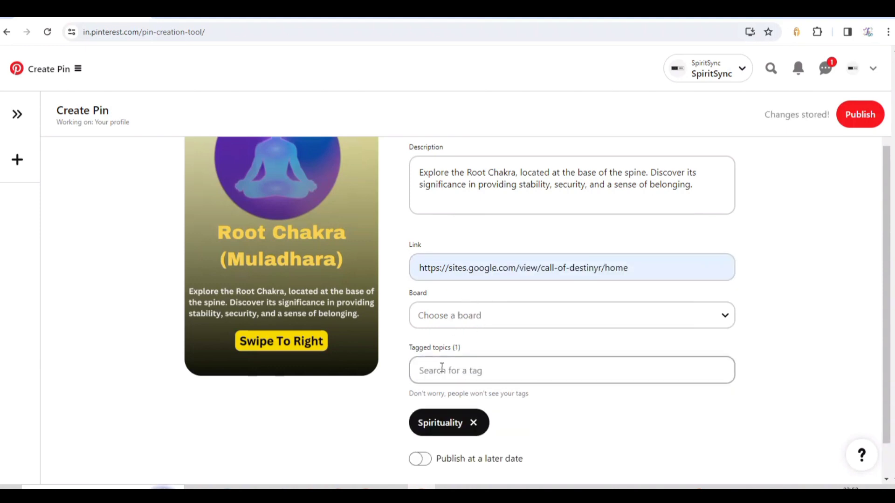
pyautogui.scroll(2, 484, 340)
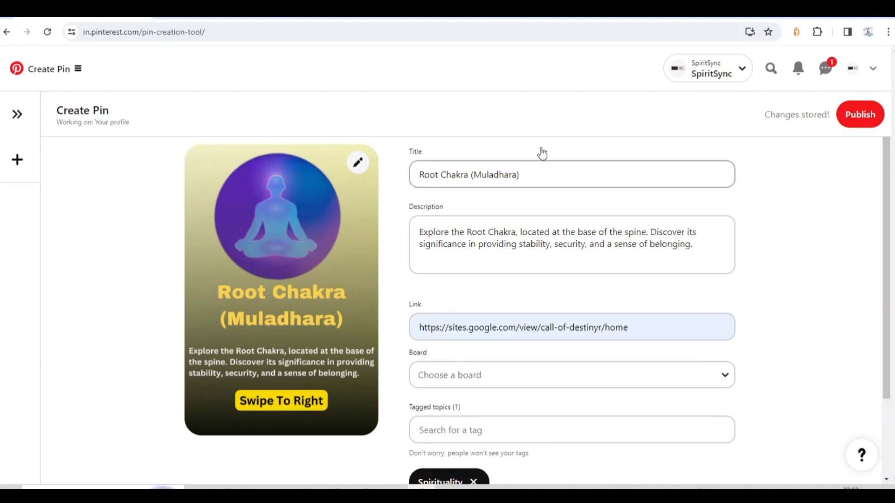
pyautogui.scroll(-2, 539, 152)
pyautogui.scroll(1, 542, 154)
pyautogui.scroll(1, 542, 154)
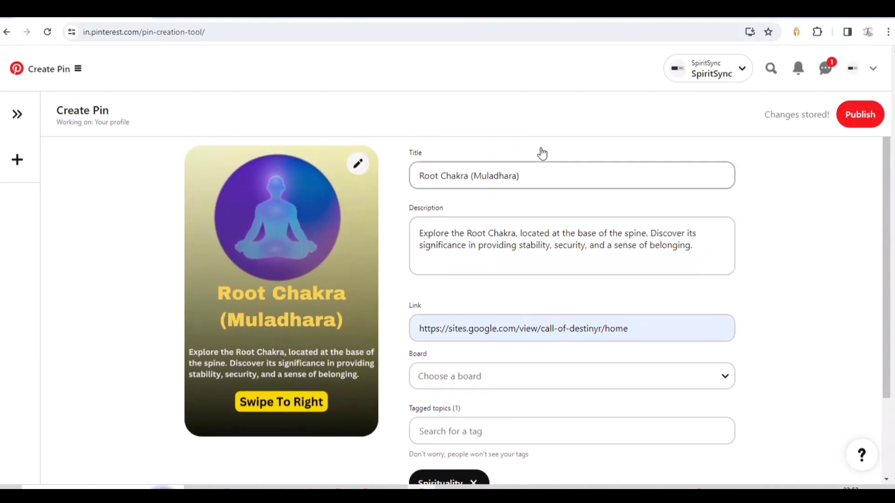